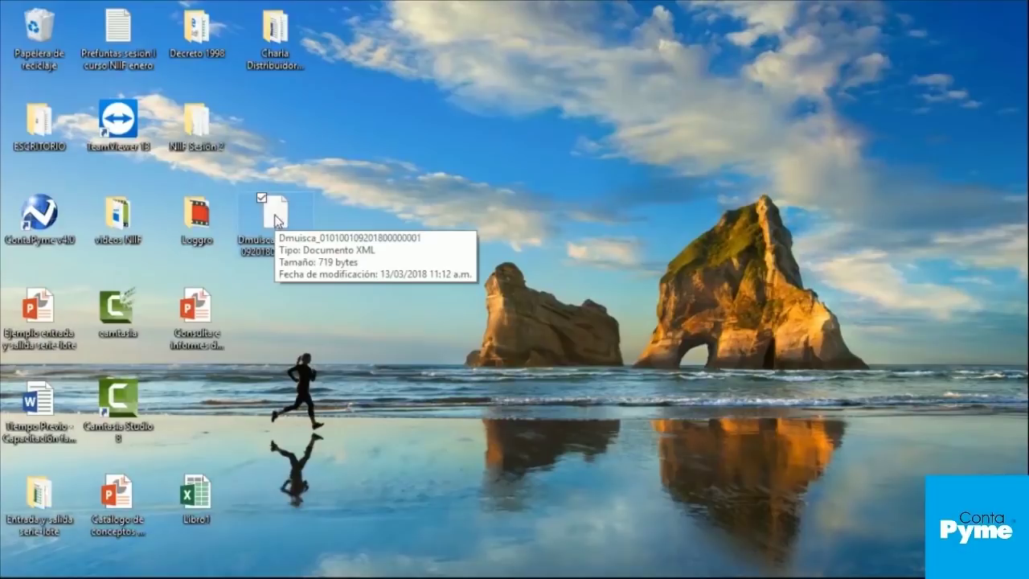
Step: Open the Dmuisca XML file in Internet Explorer and check its 1001 header, including NumEnvio 1
{"action": "double_click", "coordinate": [277, 217]}
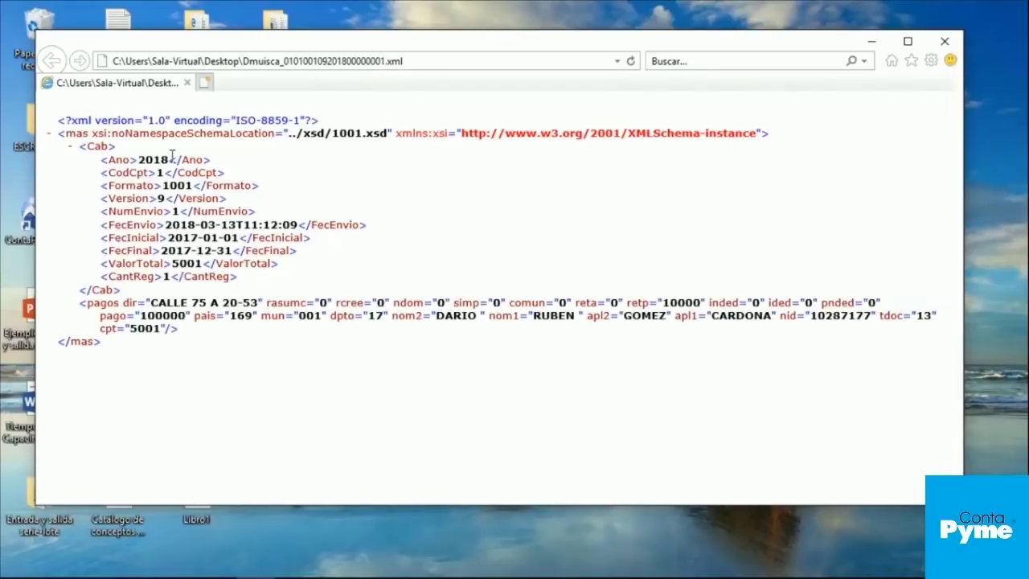
{"action": "double_click", "coordinate": [175, 211]}
Step: Close the XML viewer and bring the DIAN portal in Chrome back to the front
{"action": "left_click", "coordinate": [949, 42]}
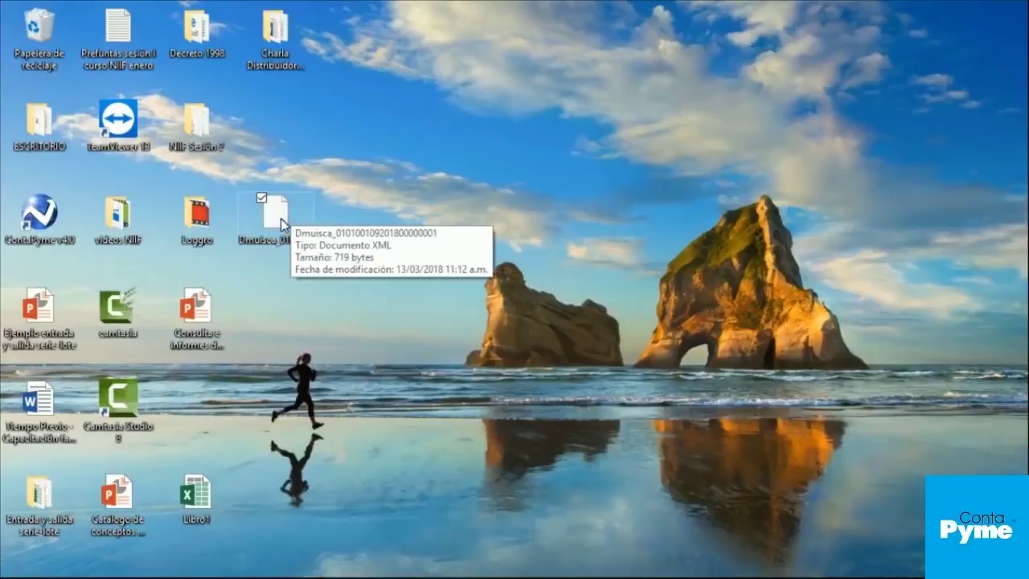
{"action": "mouse_move", "coordinate": [187, 567]}
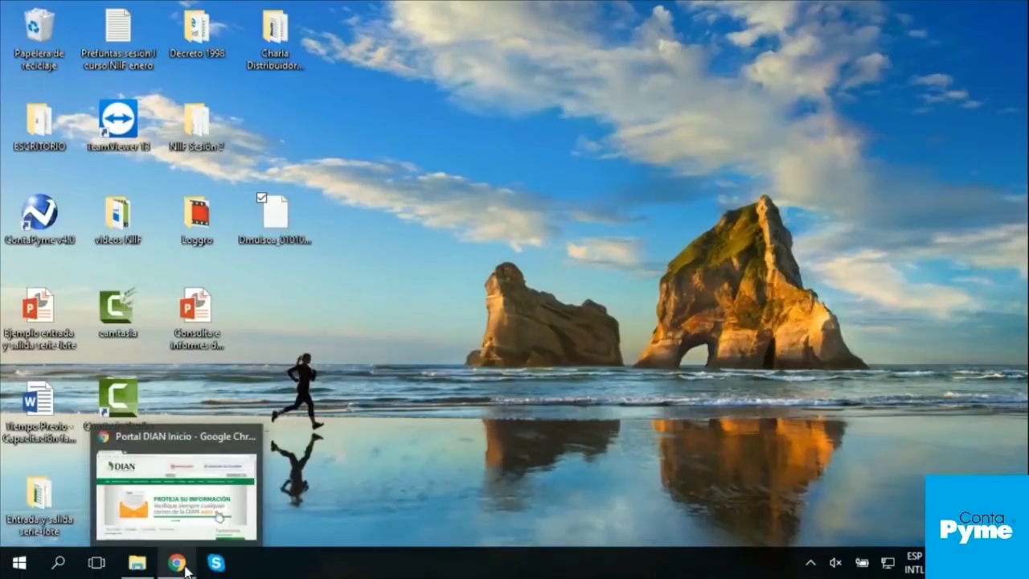
{"action": "left_click", "coordinate": [186, 566]}
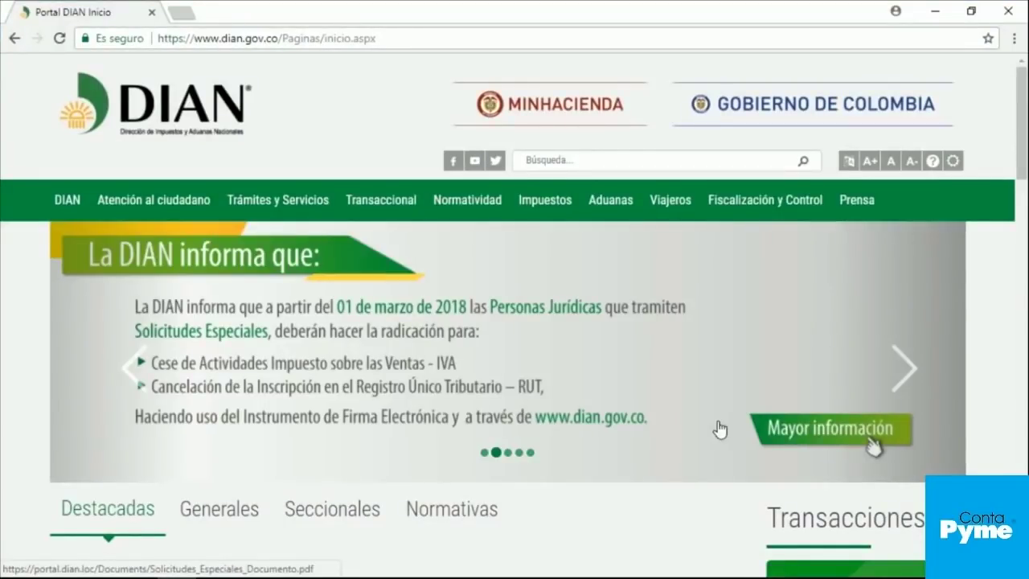
Step: Go to 'Nuestros servicios a su alcance' and open the Usuario Registrado sign-in page
{"action": "mouse_move", "coordinate": [716, 578]}
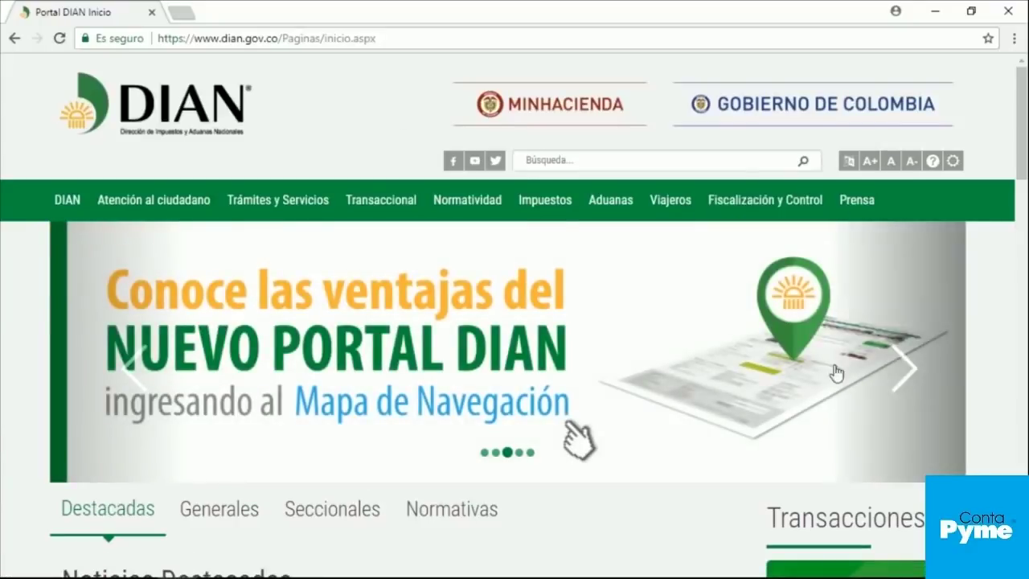
{"action": "mouse_move", "coordinate": [726, 208]}
{"action": "scroll", "coordinate": [634, 311], "scroll_direction": "down", "scroll_amount": 3}
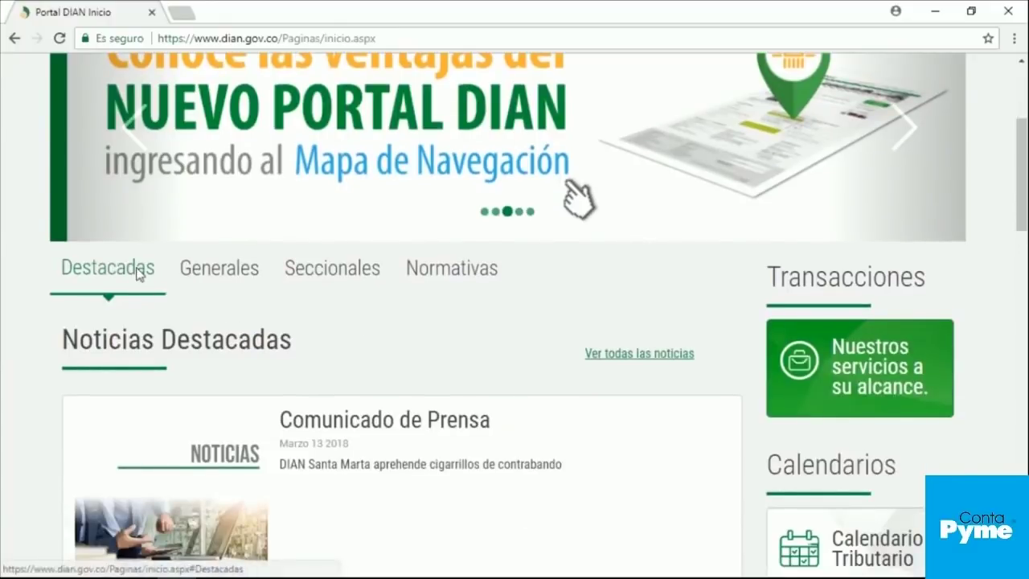
{"action": "scroll", "coordinate": [42, 259], "scroll_direction": "up", "scroll_amount": 1}
{"action": "scroll", "coordinate": [41, 259], "scroll_direction": "up", "scroll_amount": 1}
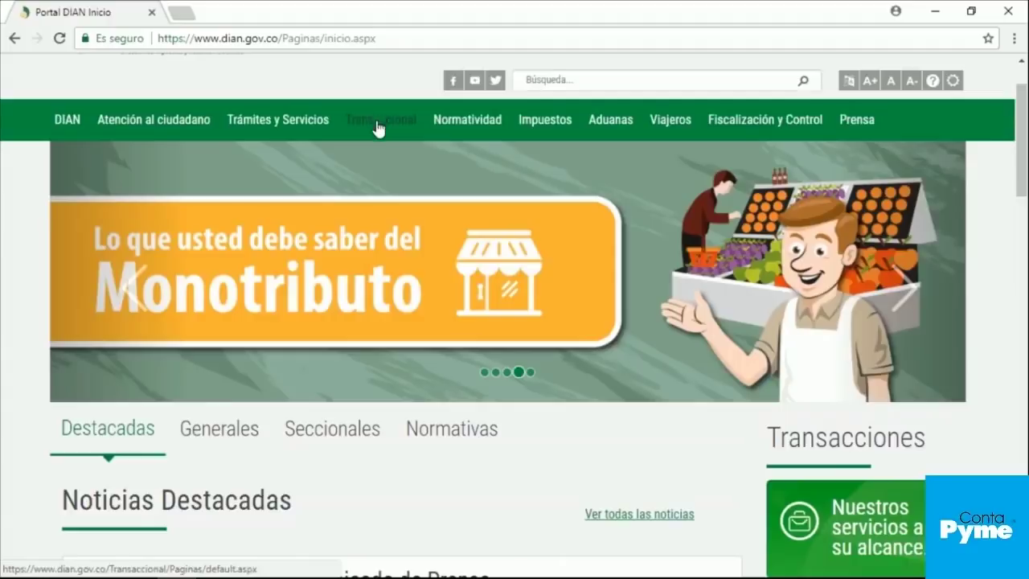
{"action": "scroll", "coordinate": [1025, 373], "scroll_direction": "down", "scroll_amount": 2}
{"action": "scroll", "coordinate": [1024, 374], "scroll_direction": "down", "scroll_amount": 1}
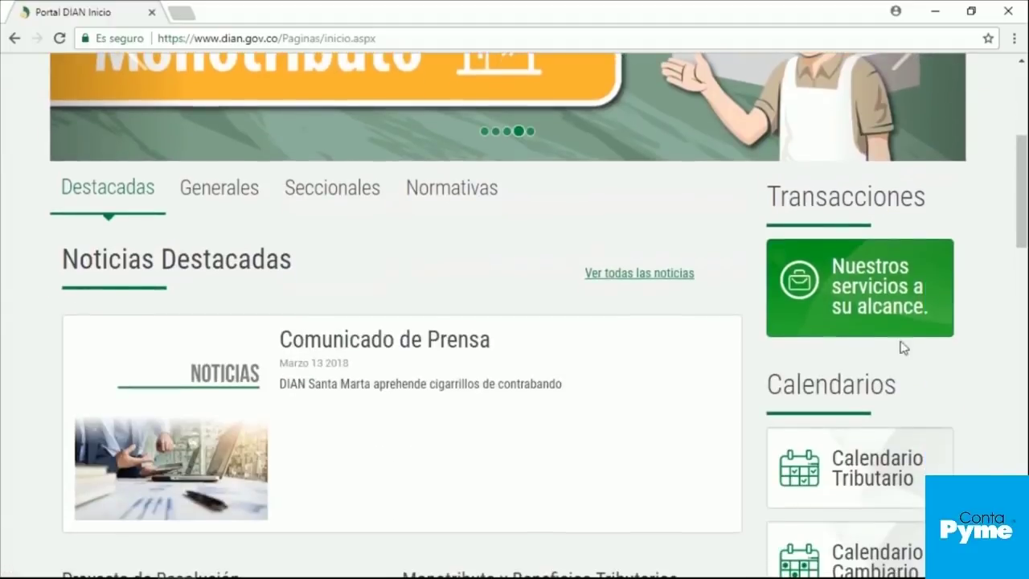
{"action": "left_click", "coordinate": [867, 296]}
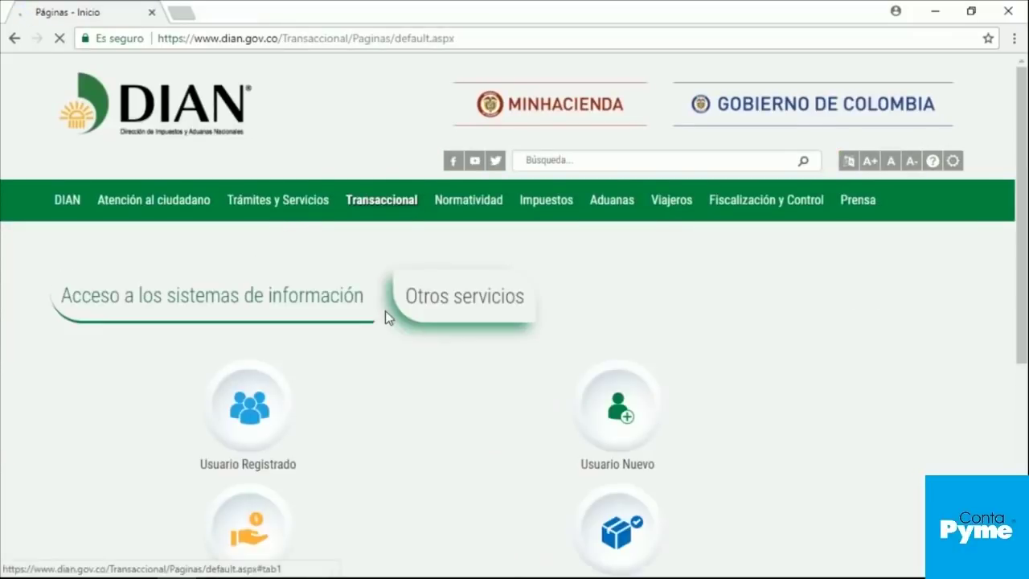
{"action": "scroll", "coordinate": [223, 413], "scroll_direction": "down", "scroll_amount": 2}
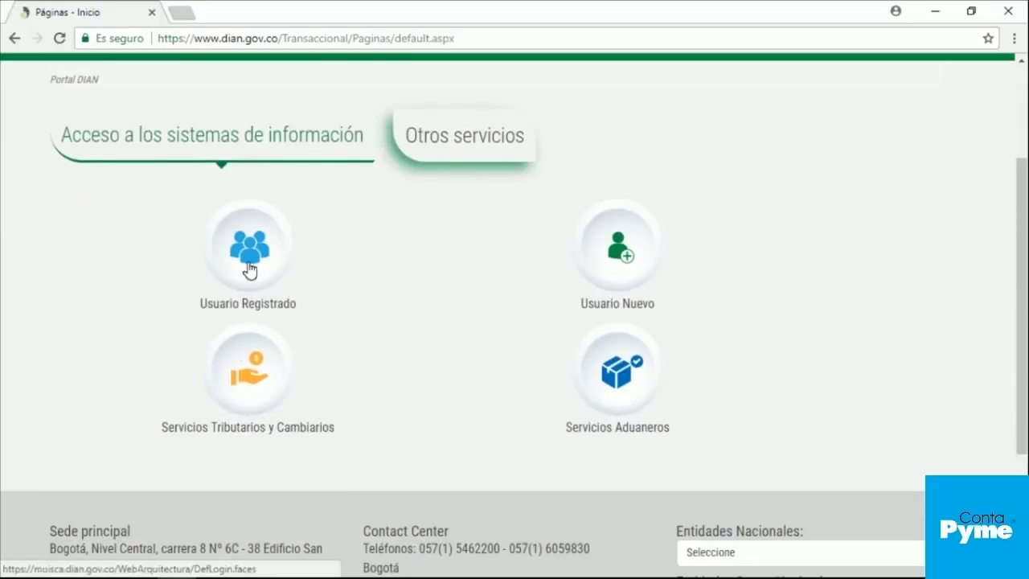
{"action": "left_click", "coordinate": [249, 248]}
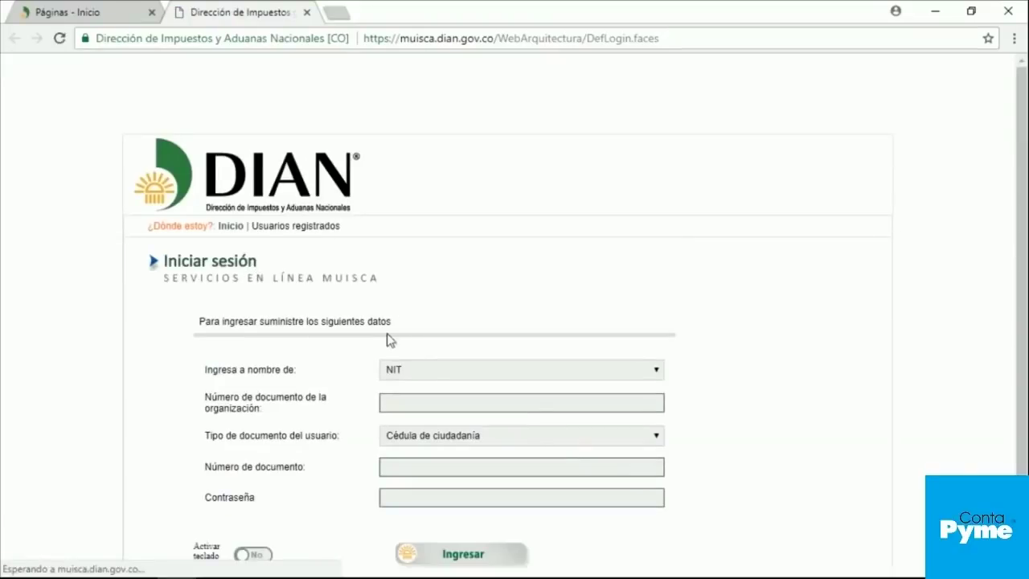
Step: Log in to MUISCA as A NOMBRE PROPIO with the user's document number and password
{"action": "scroll", "coordinate": [400, 354], "scroll_direction": "down", "scroll_amount": 1}
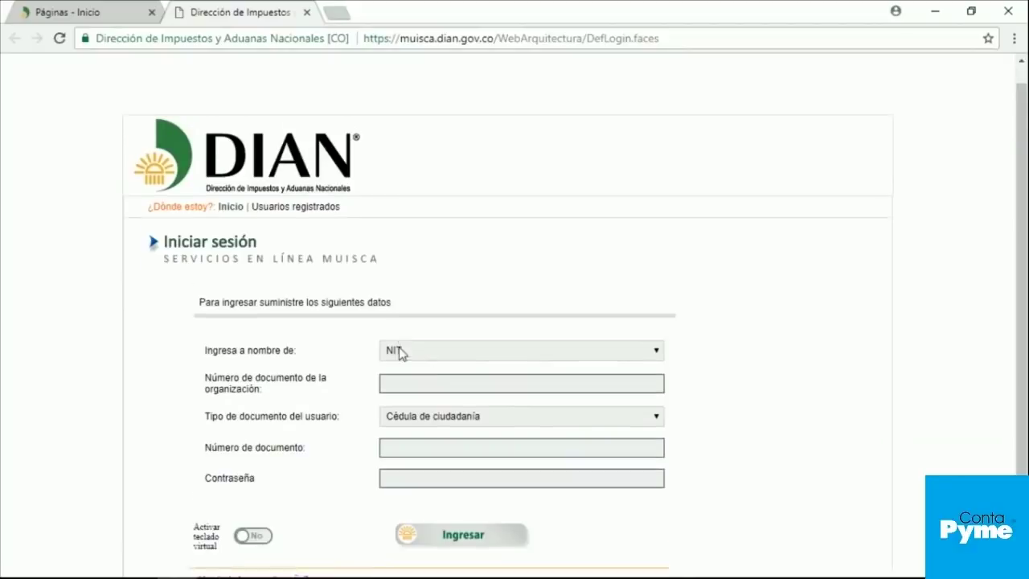
{"action": "scroll", "coordinate": [400, 353], "scroll_direction": "down", "scroll_amount": 1}
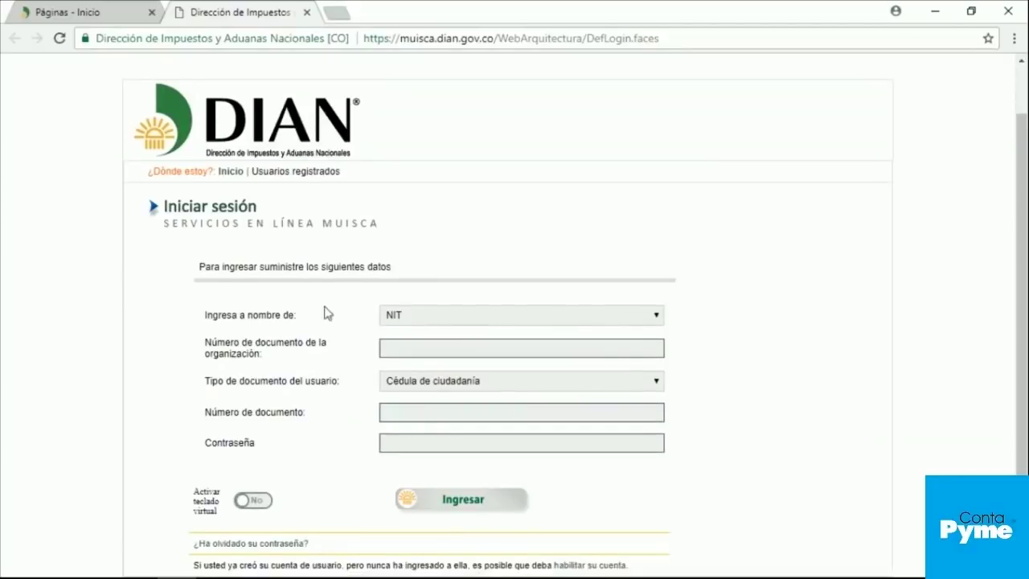
{"action": "left_click", "coordinate": [395, 352]}
{"action": "left_click", "coordinate": [416, 410]}
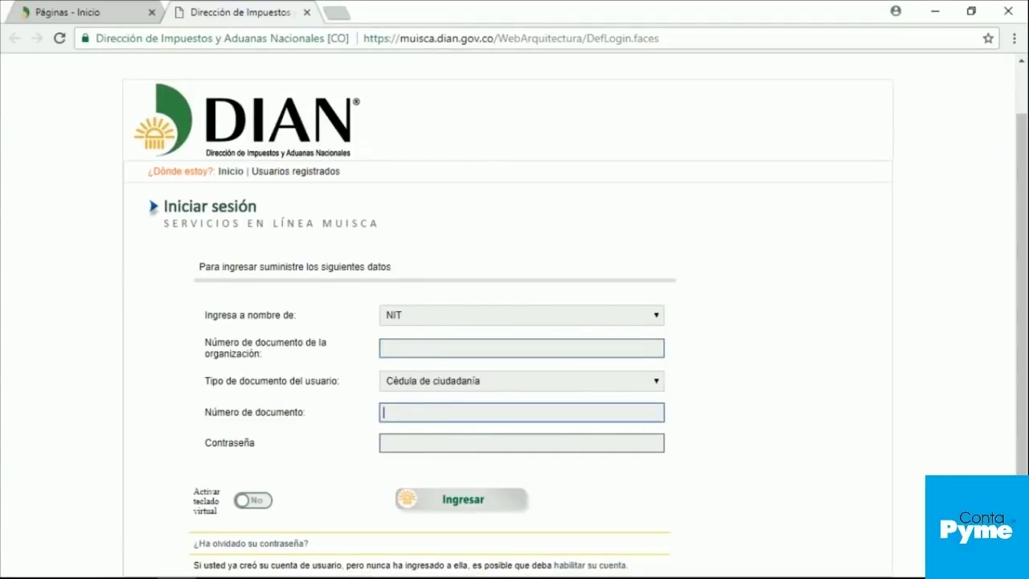
{"action": "key", "text": "Tab"}
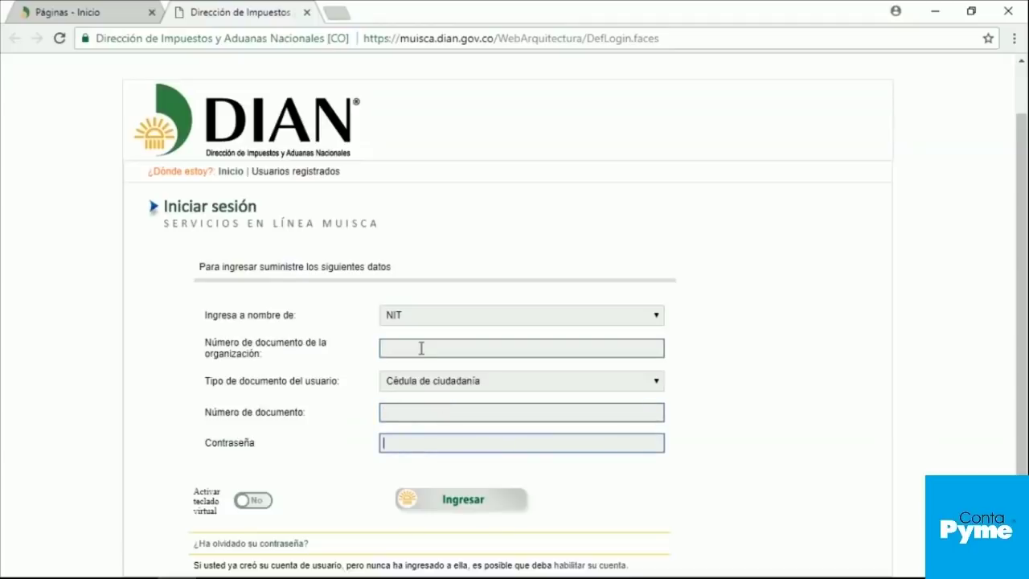
{"action": "left_click", "coordinate": [420, 317]}
{"action": "left_click", "coordinate": [412, 368]}
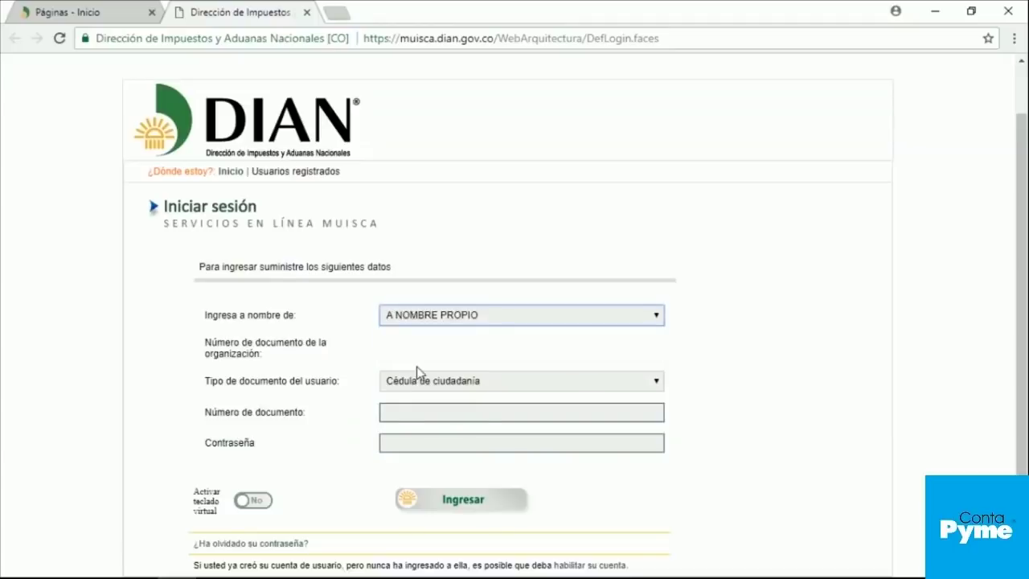
{"action": "left_click", "coordinate": [423, 409]}
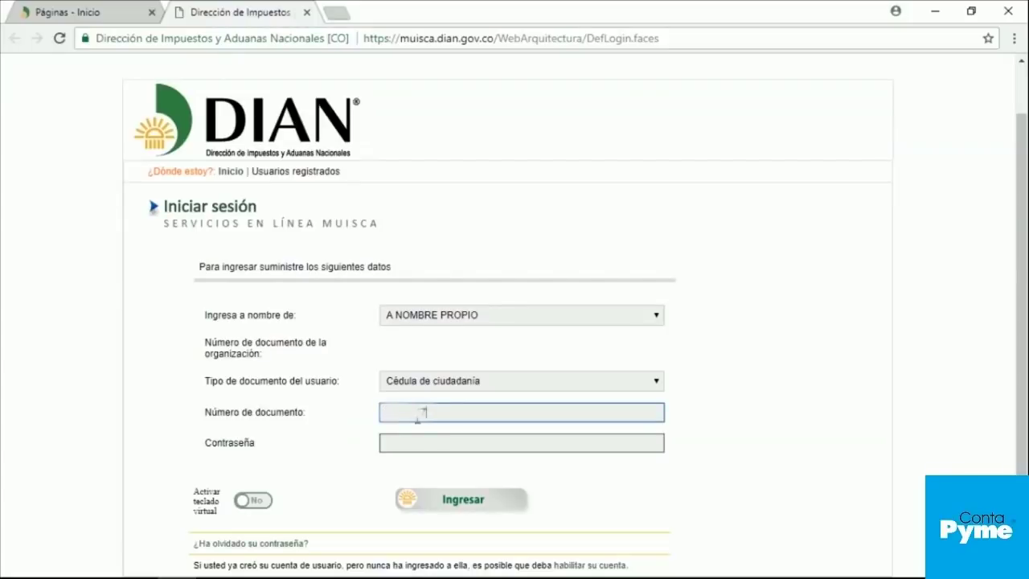
{"action": "left_click", "coordinate": [418, 447]}
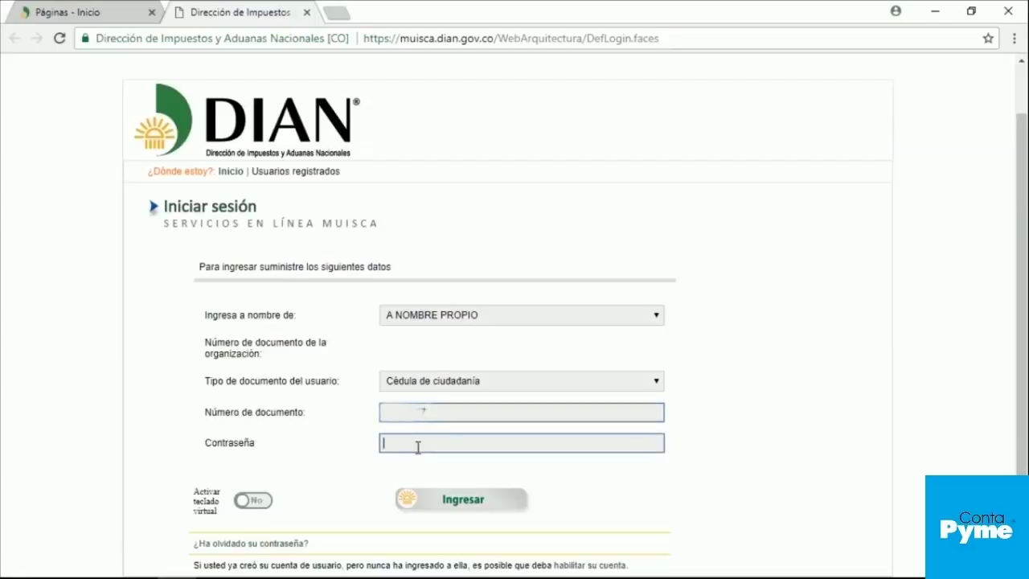
{"action": "type", "text": "***"}
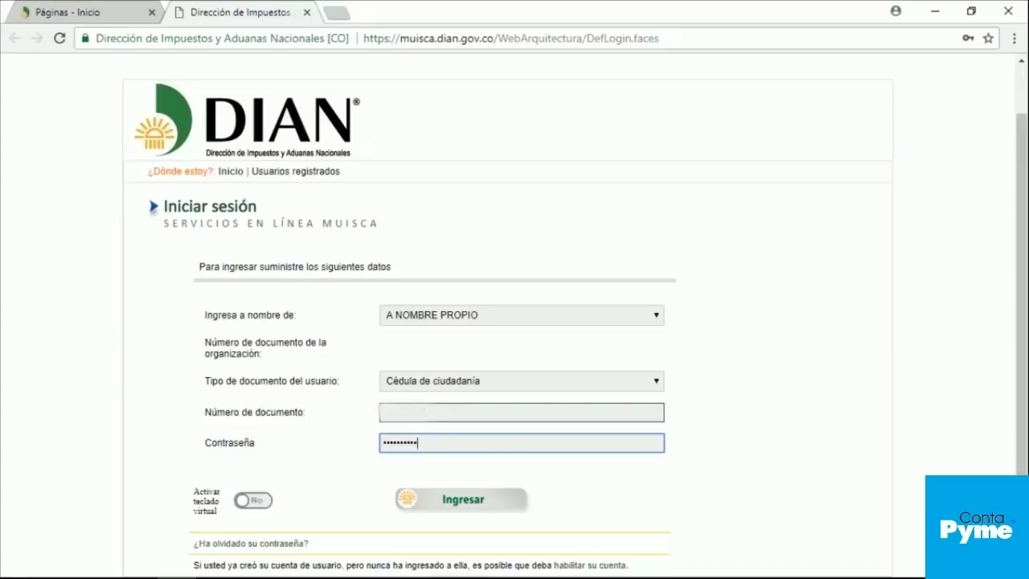
{"action": "left_click", "coordinate": [443, 511]}
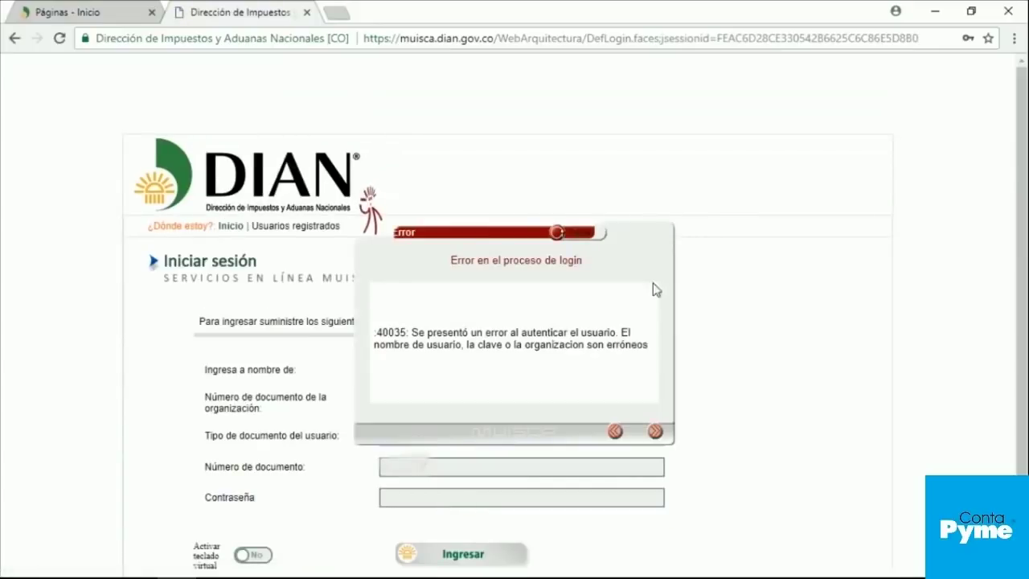
Step: After the login error, reselect A NOMBRE PROPIO, re-enter the password and sign in again
{"action": "left_click", "coordinate": [576, 238]}
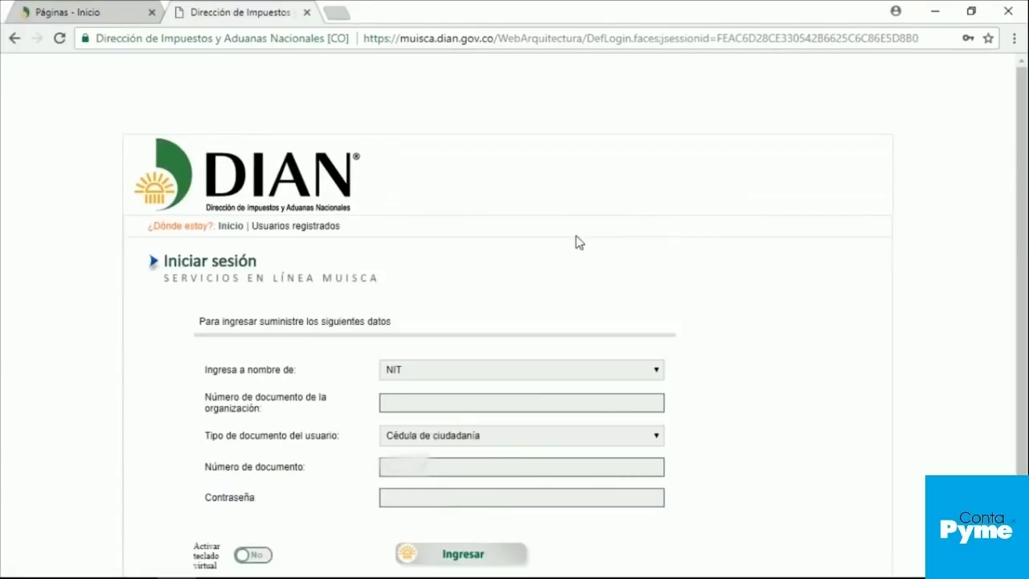
{"action": "left_click", "coordinate": [451, 368]}
{"action": "left_click", "coordinate": [445, 419]}
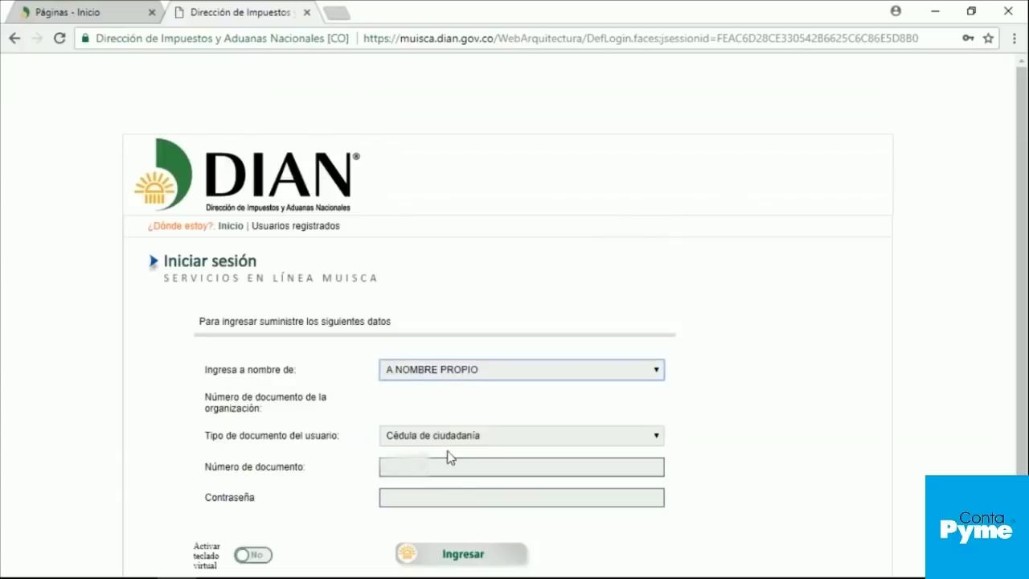
{"action": "left_click", "coordinate": [461, 492]}
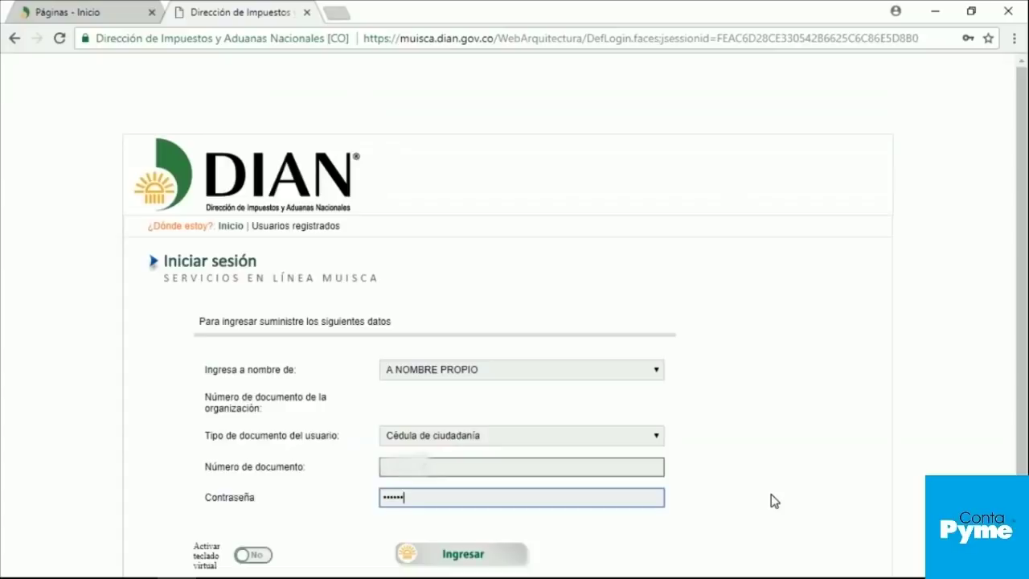
{"action": "left_click", "coordinate": [474, 559]}
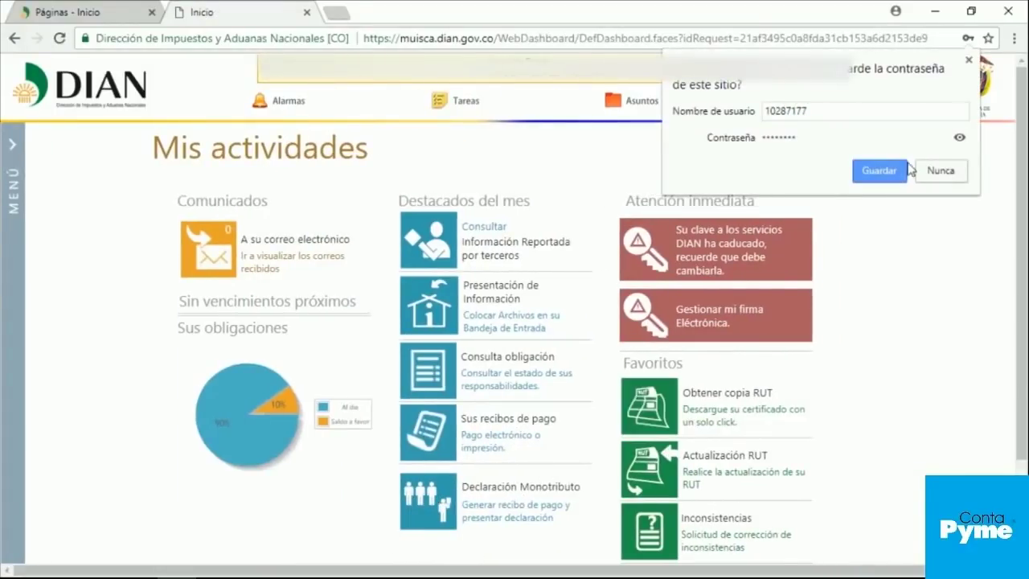
Step: Dismiss the save-password prompt and open 'Presentación de Información por Envío de Archivos' from the MENU
{"action": "left_click", "coordinate": [970, 61]}
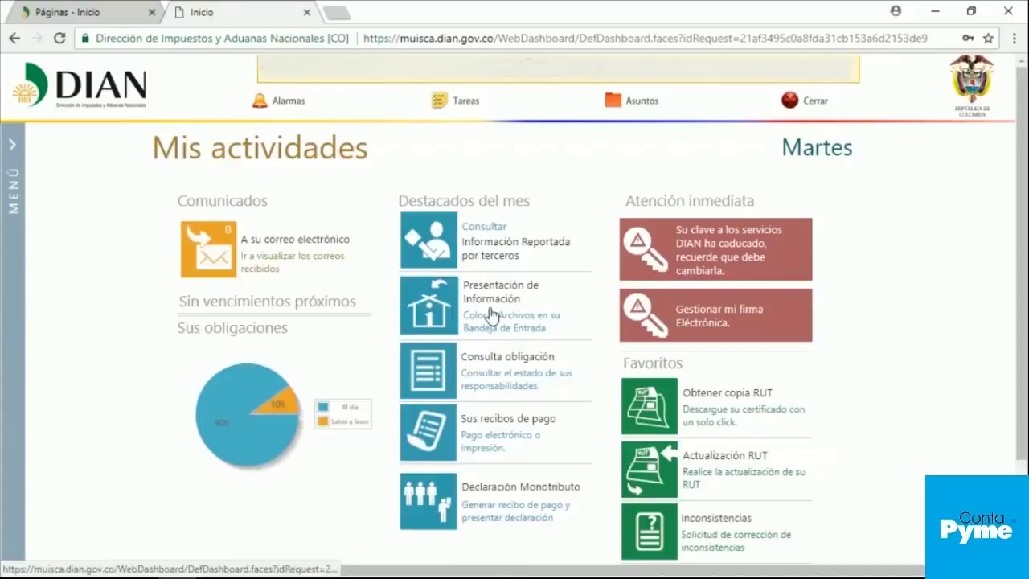
{"action": "left_click", "coordinate": [5, 327]}
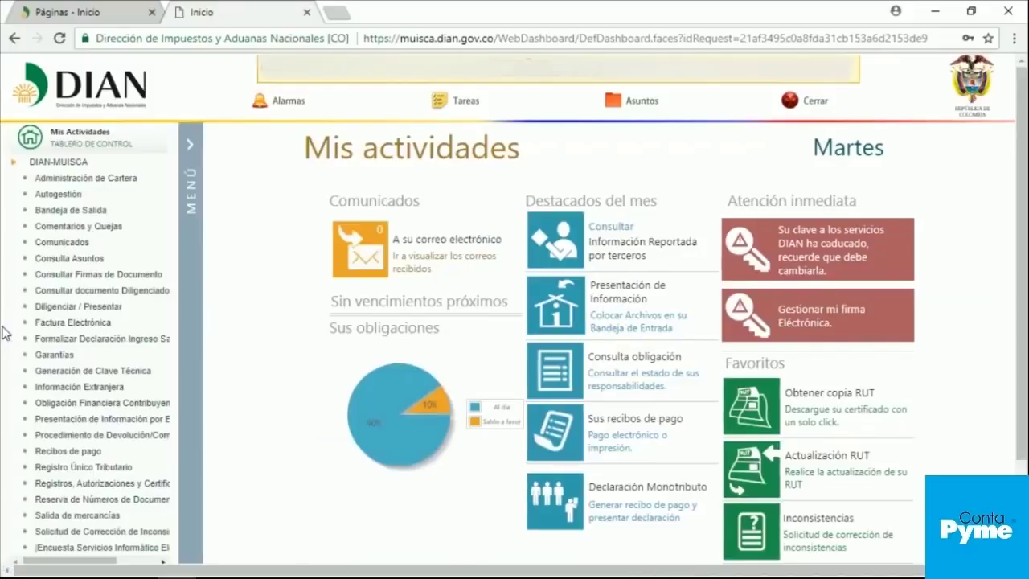
{"action": "left_click", "coordinate": [86, 427]}
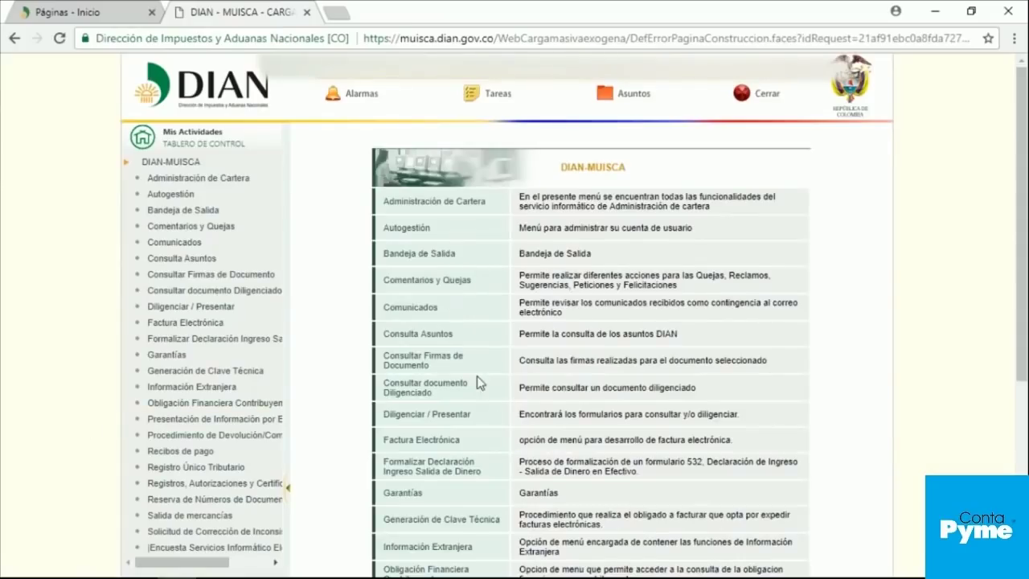
{"action": "scroll", "coordinate": [484, 382], "scroll_direction": "down", "scroll_amount": 1}
{"action": "scroll", "coordinate": [484, 381], "scroll_direction": "down", "scroll_amount": 3}
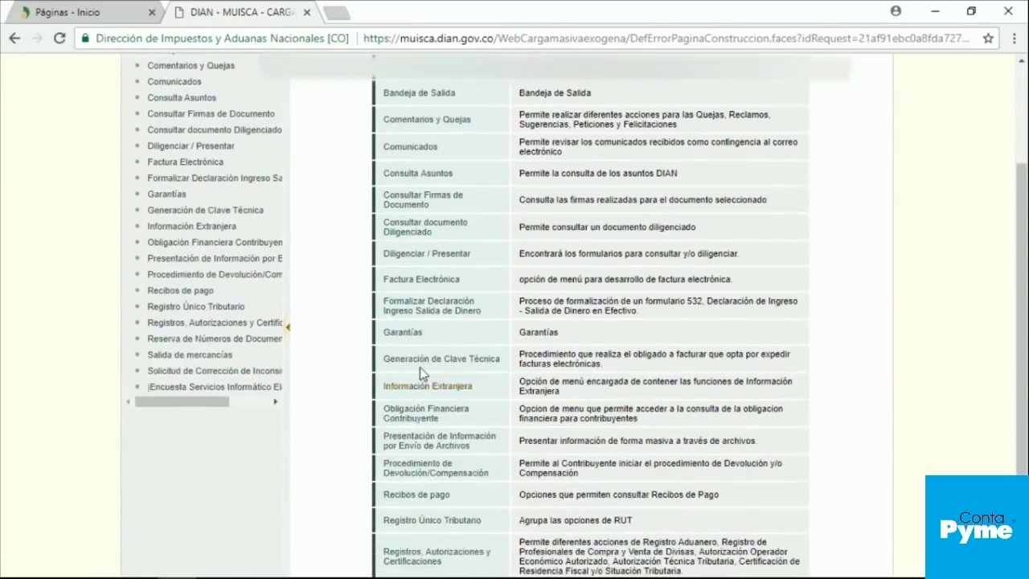
Step: Open 'Colocar Archivos en su Bandeja de Entrada' and select format 1001, version 9
{"action": "left_click", "coordinate": [443, 450]}
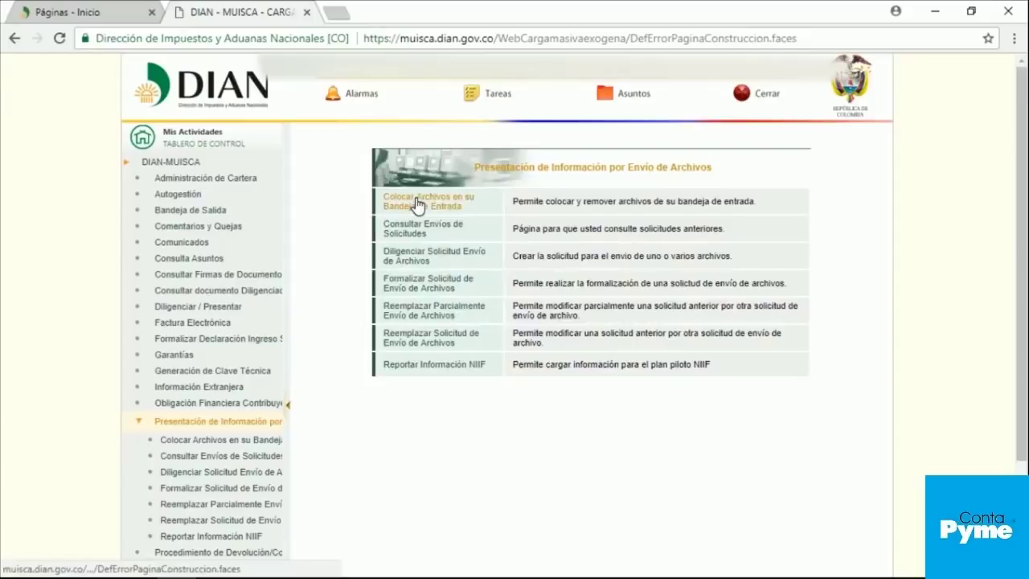
{"action": "left_click", "coordinate": [417, 204]}
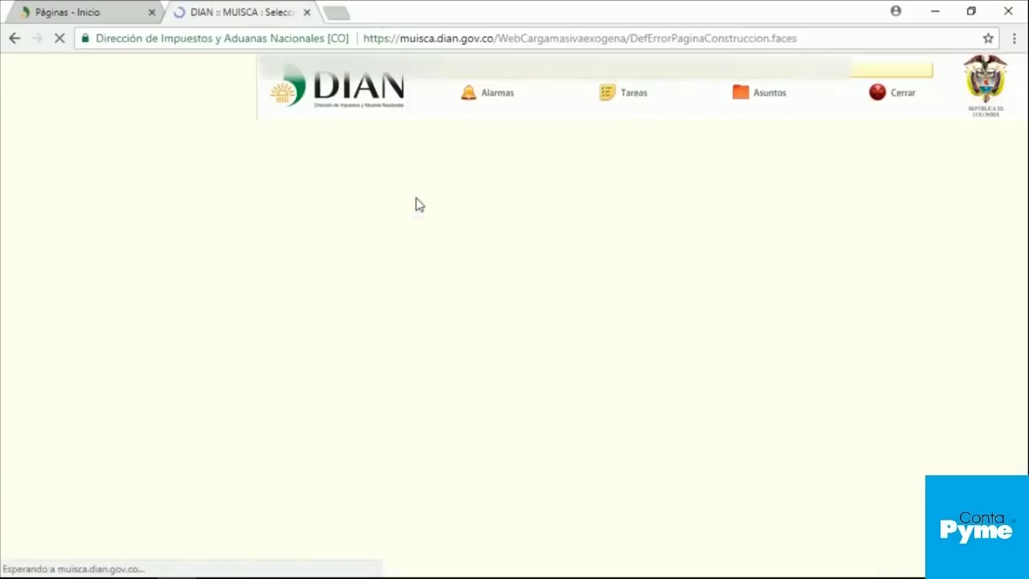
{"action": "left_click", "coordinate": [544, 194]}
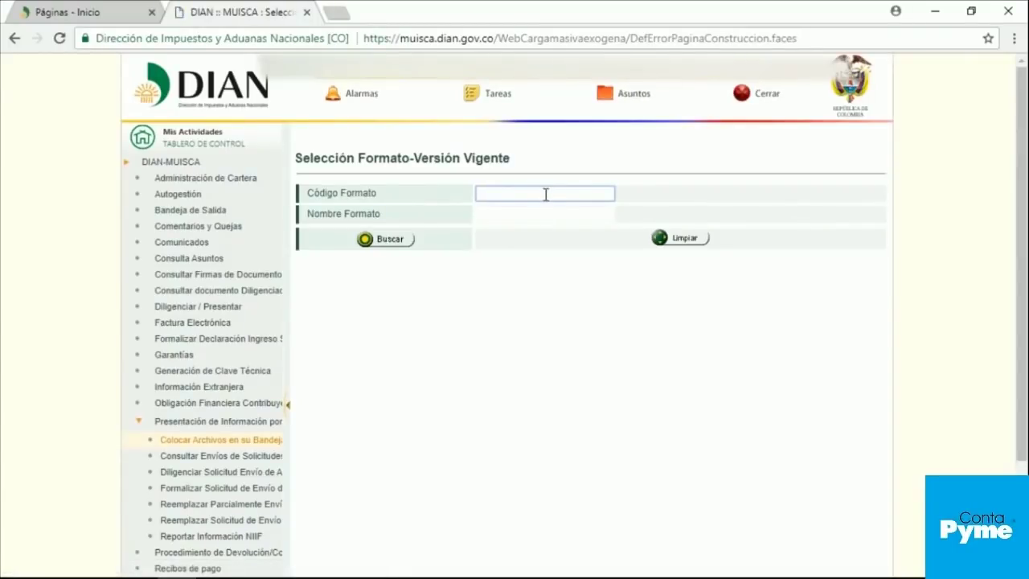
{"action": "type", "text": "1001"}
{"action": "left_click", "coordinate": [404, 244]}
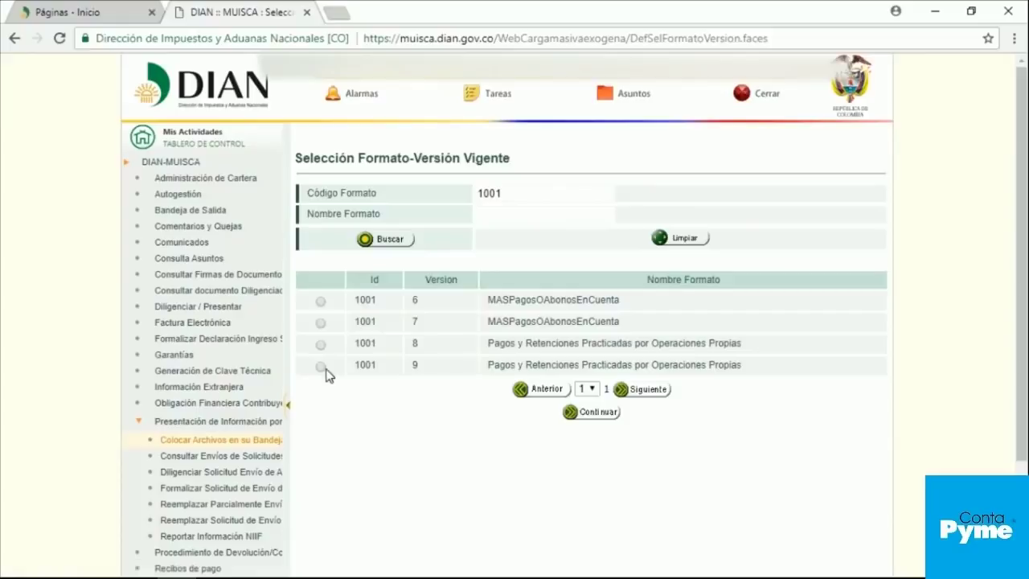
{"action": "left_click", "coordinate": [322, 368]}
{"action": "left_click", "coordinate": [600, 414]}
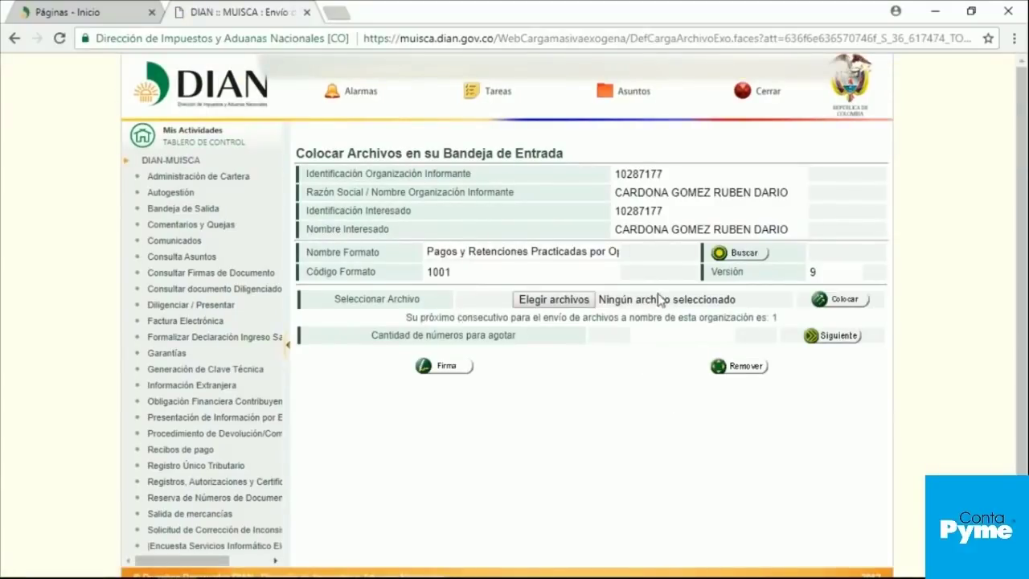
Step: Upload Dmuisca_01010010920180000001.xml from the desktop to the inbox and sign it
{"action": "left_click", "coordinate": [544, 306]}
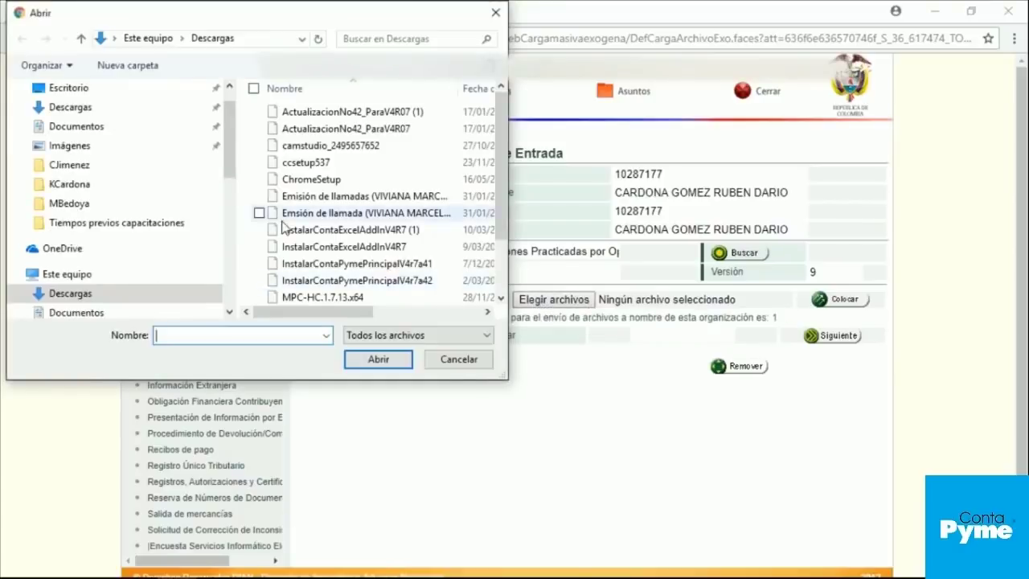
{"action": "left_click", "coordinate": [71, 94]}
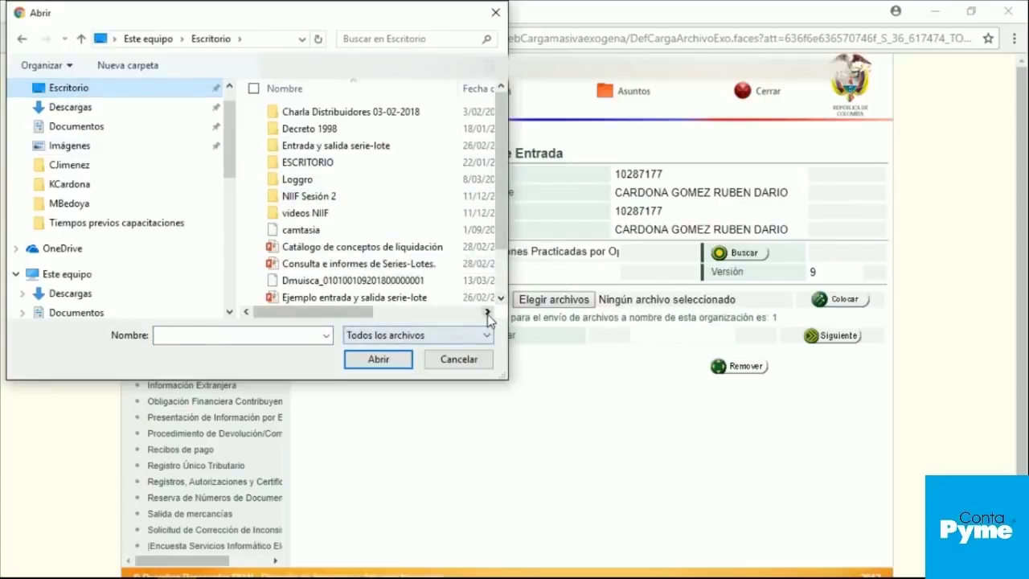
{"action": "double_click", "coordinate": [387, 283]}
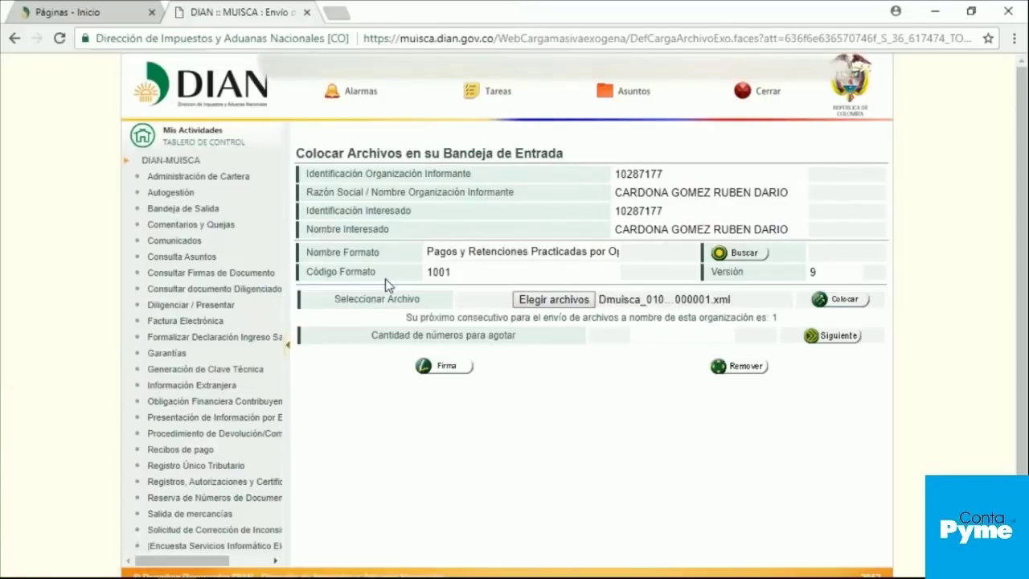
{"action": "left_click", "coordinate": [838, 299]}
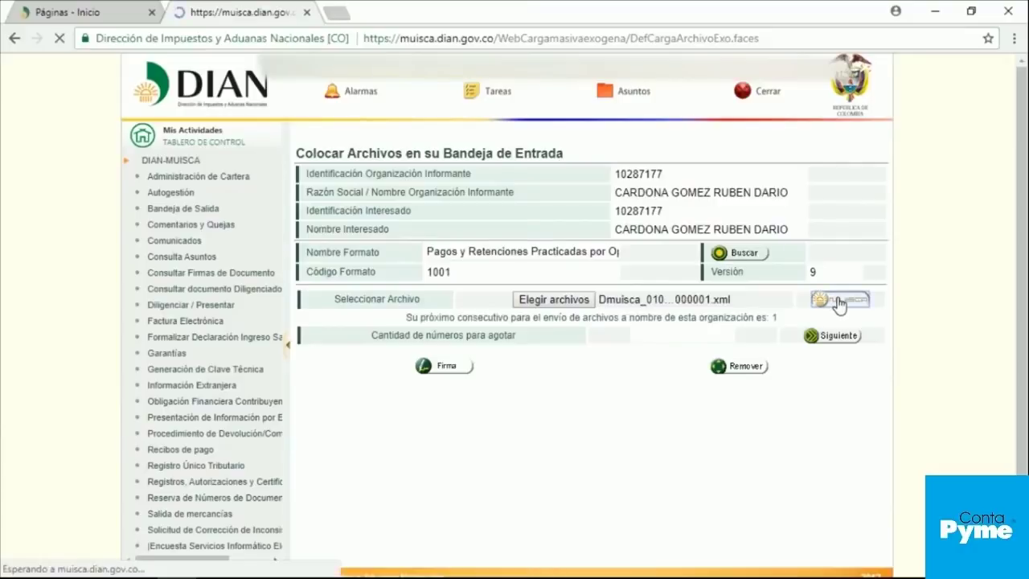
{"action": "left_click", "coordinate": [314, 382]}
{"action": "left_click", "coordinate": [441, 410]}
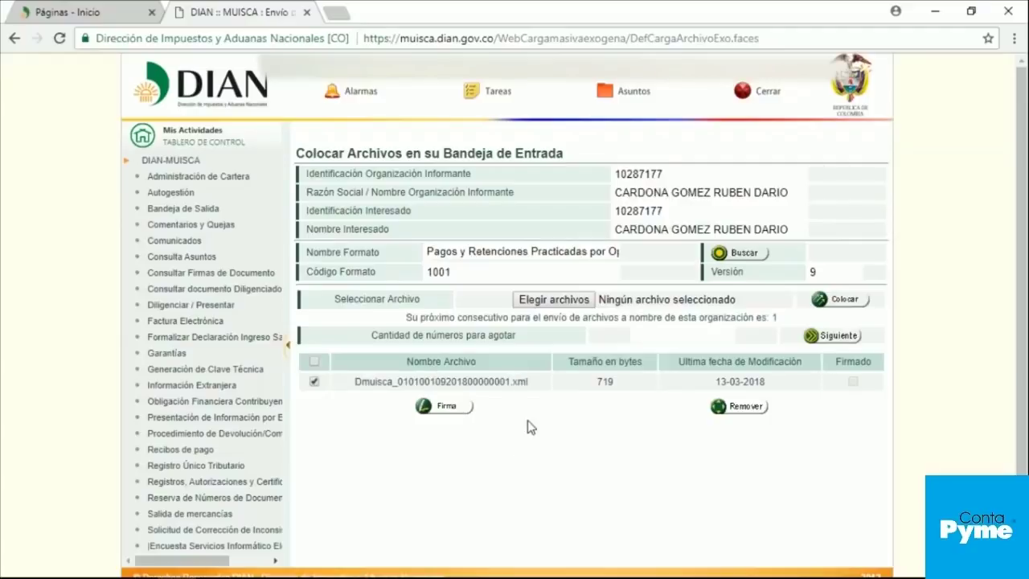
Step: Copy the uploaded Dmuisca file's name from the inbox list
{"action": "key", "text": "super"}
{"action": "left_click_drag", "start_coordinate": [357, 382], "coordinate": [526, 381]}
{"action": "right_click", "coordinate": [504, 383]}
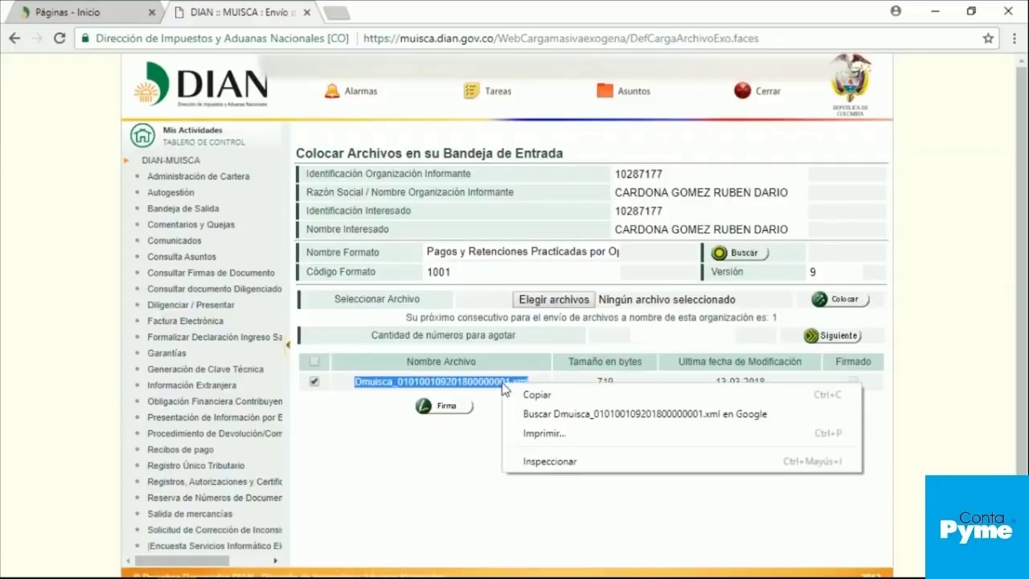
{"action": "left_click", "coordinate": [529, 397]}
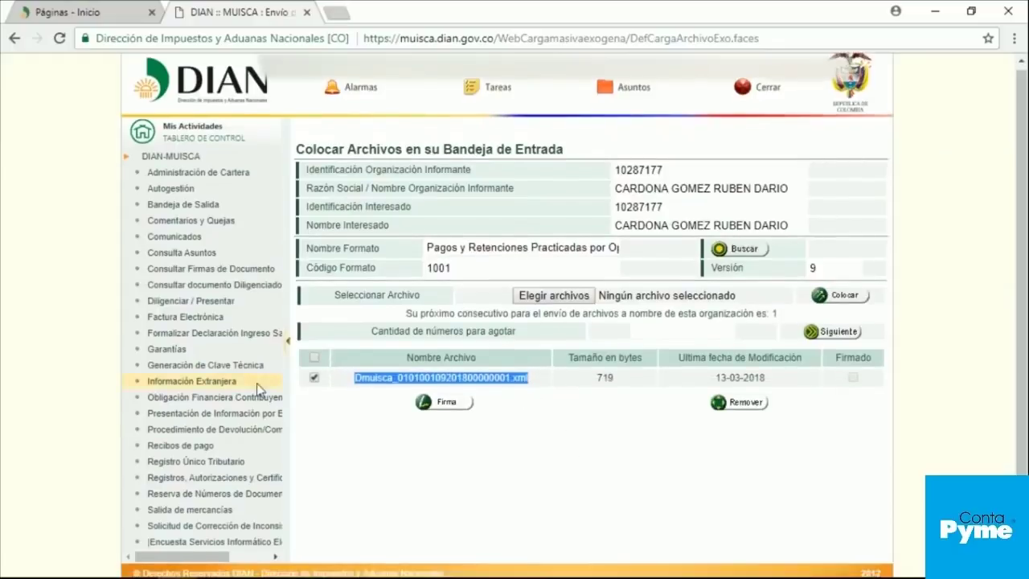
{"action": "scroll", "coordinate": [196, 493], "scroll_direction": "down", "scroll_amount": 1}
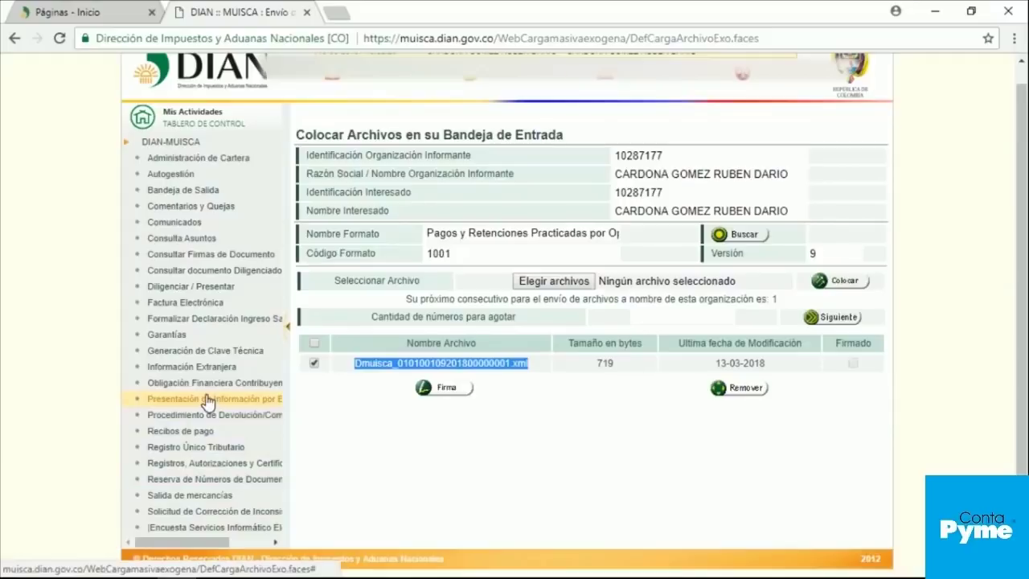
Step: Open the file-sending request form, enter year 2018 and paste the Dmuisca file name
{"action": "left_click", "coordinate": [207, 399]}
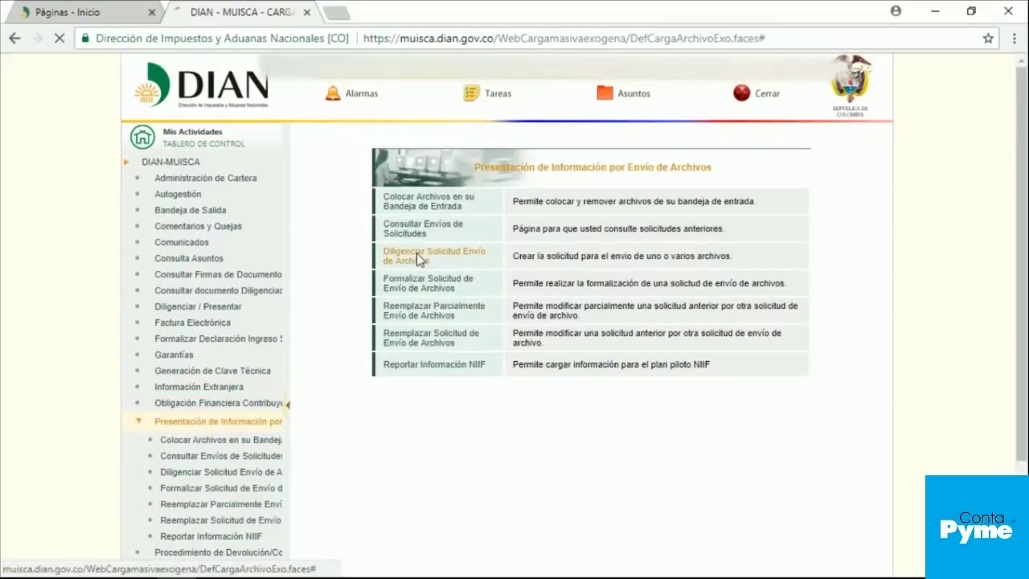
{"action": "left_click", "coordinate": [416, 253]}
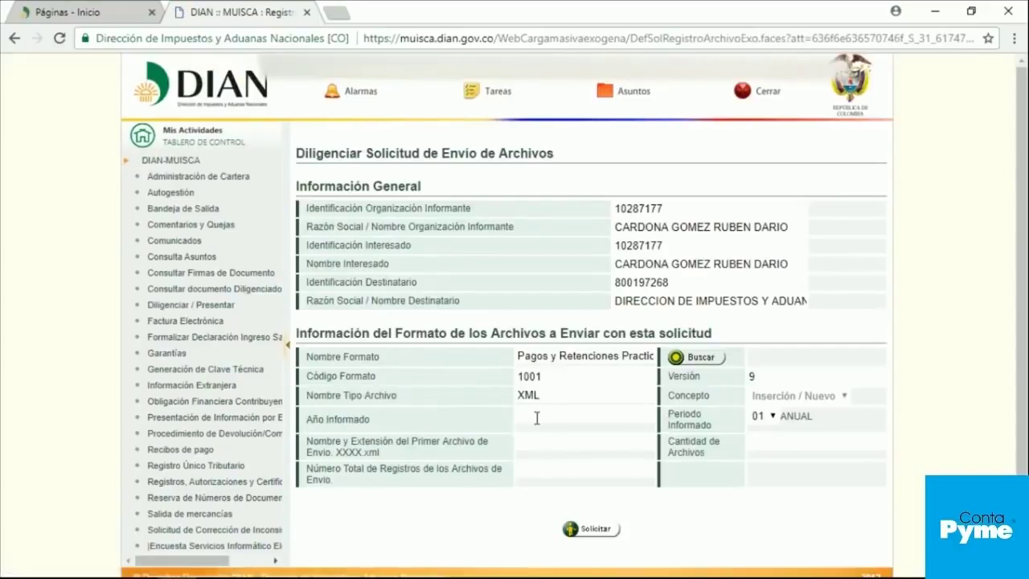
{"action": "left_click", "coordinate": [537, 416]}
{"action": "type", "text": "22018"}
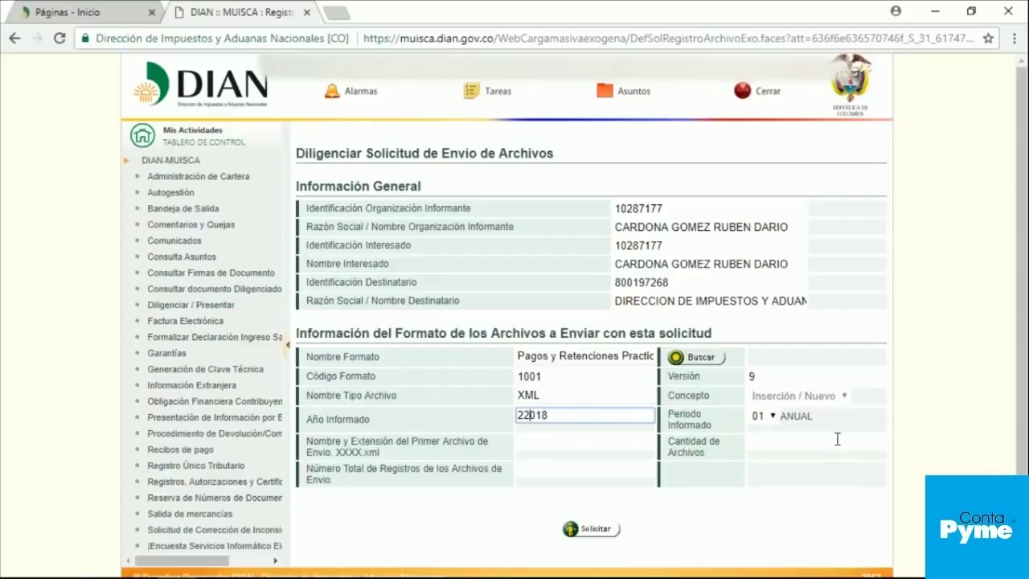
{"action": "key", "text": "BackSpace"}
{"action": "left_click", "coordinate": [538, 445]}
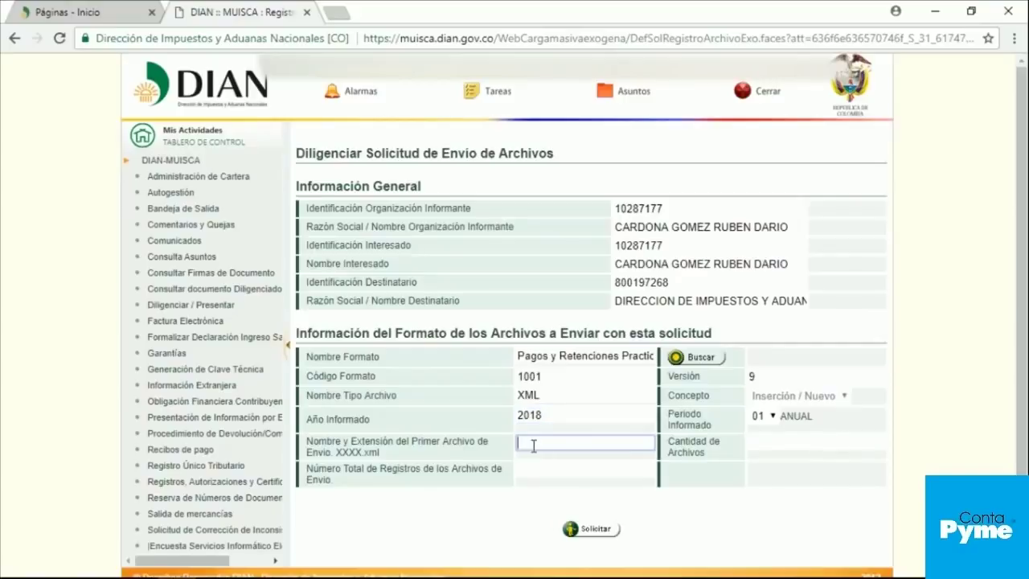
{"action": "key", "text": "ctrl+v"}
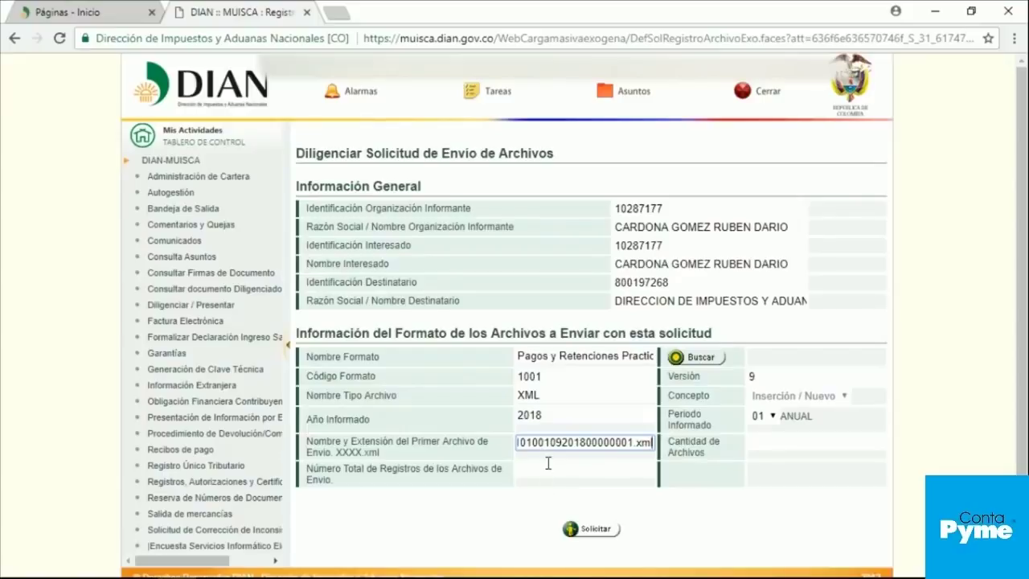
Step: Enter 1 total record and 1 file, then submit the sending request
{"action": "left_click", "coordinate": [547, 464]}
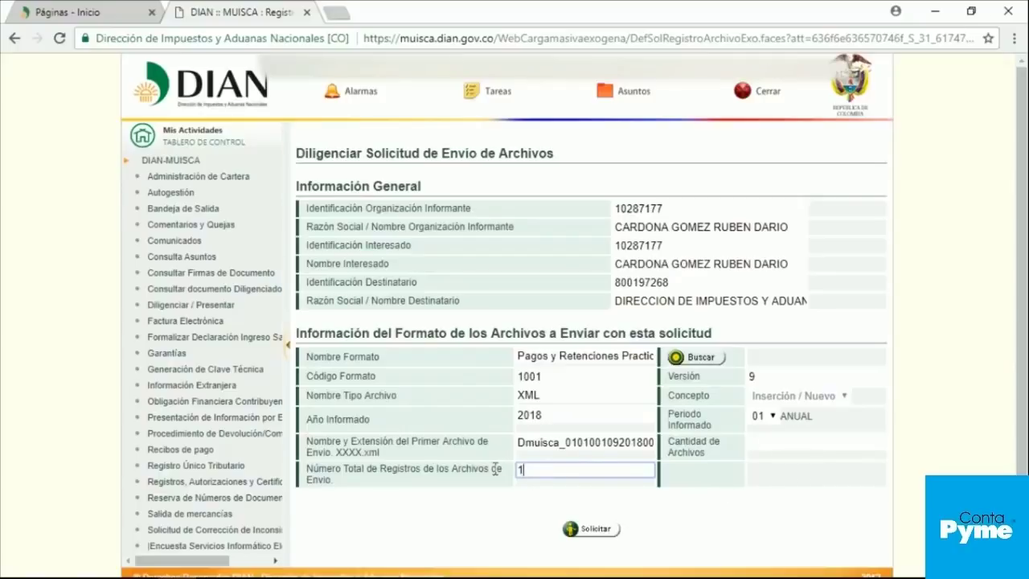
{"action": "left_click", "coordinate": [773, 443]}
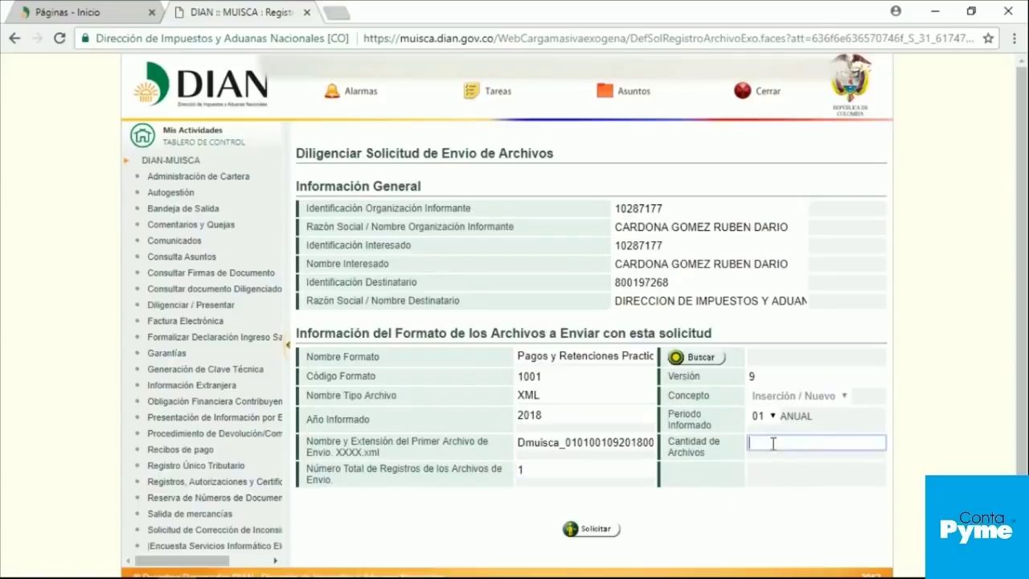
{"action": "scroll", "coordinate": [796, 470], "scroll_direction": "down", "scroll_amount": 1}
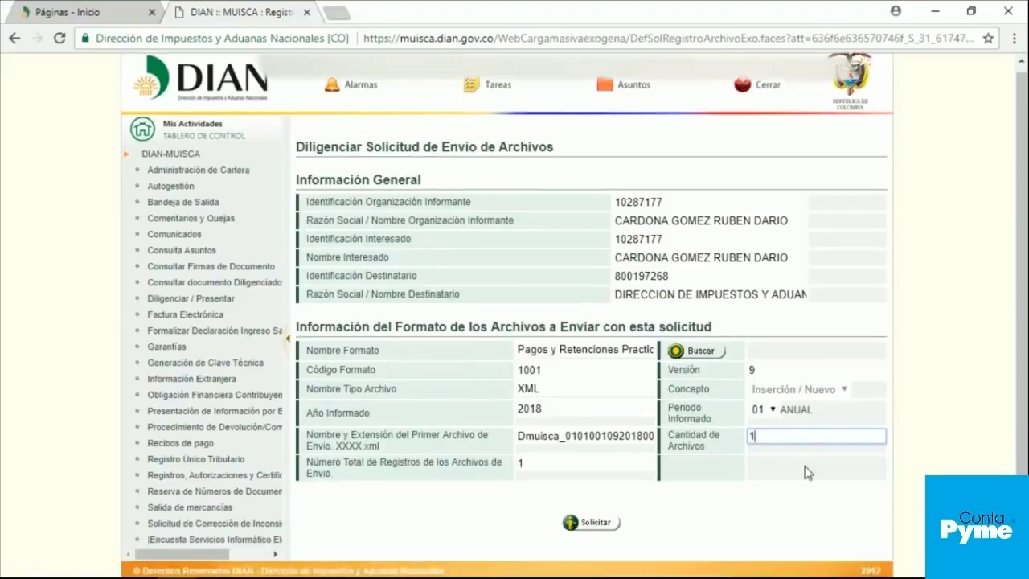
{"action": "left_click", "coordinate": [597, 517]}
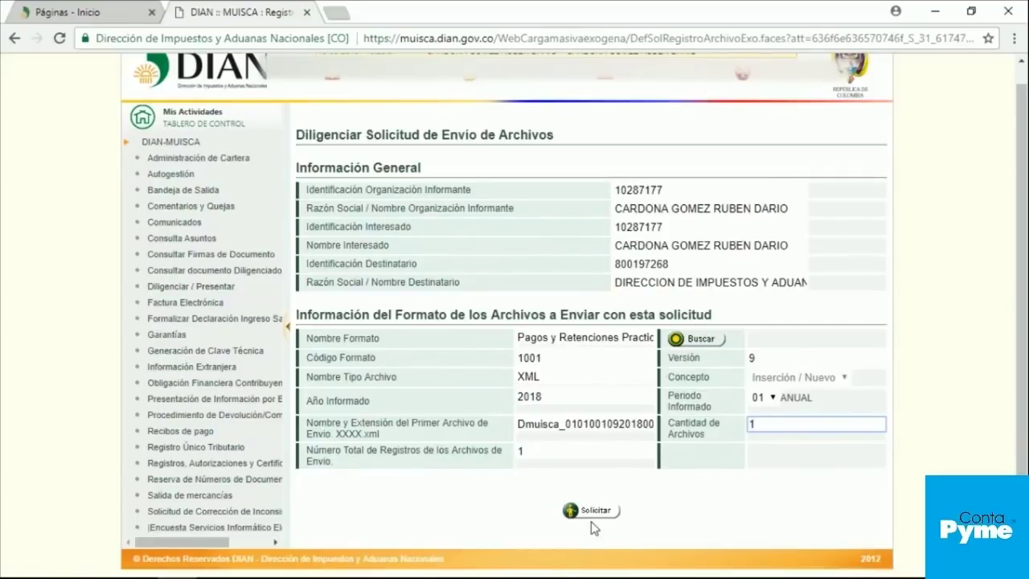
{"action": "left_click", "coordinate": [592, 517]}
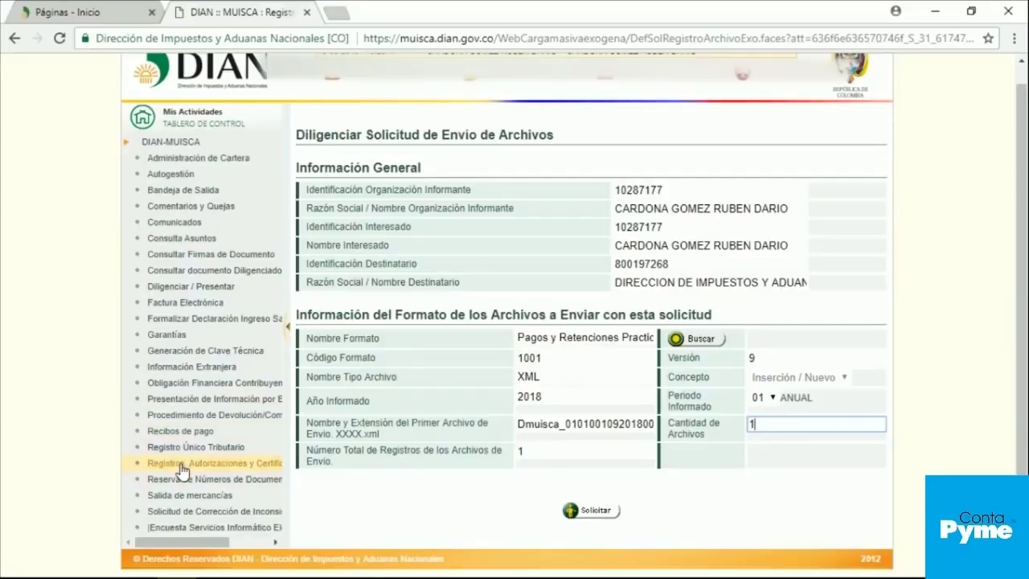
Step: Search 'Consultar Envíos de Solicitudes' for format 1001 version 9 and close the no-records popup
{"action": "left_click", "coordinate": [200, 402]}
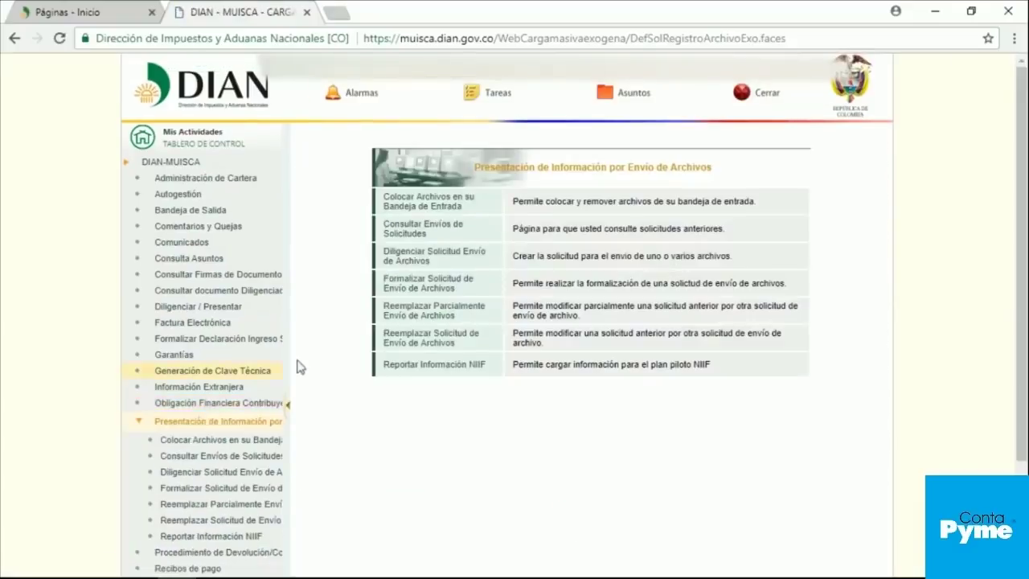
{"action": "left_click", "coordinate": [406, 231]}
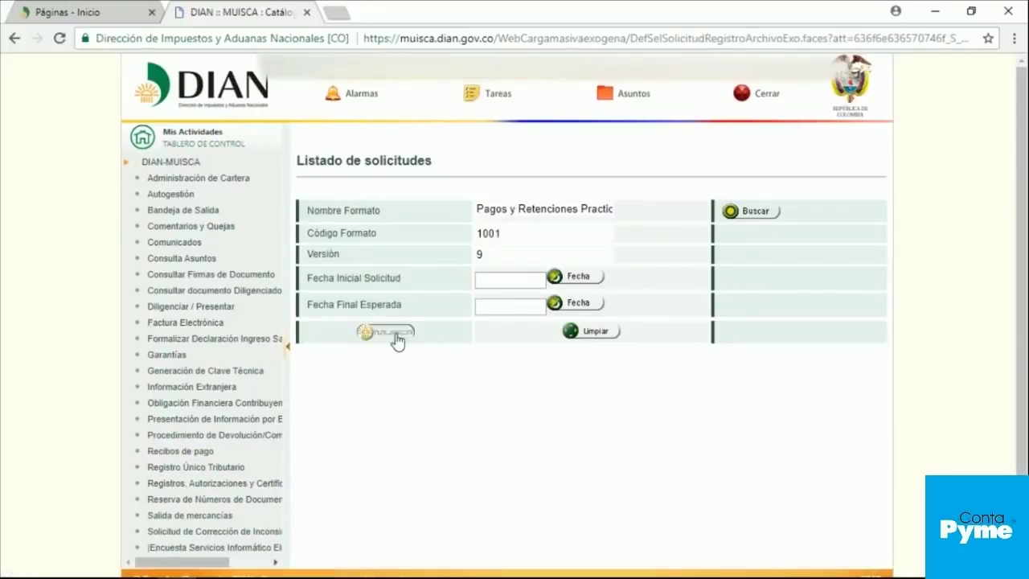
{"action": "left_click", "coordinate": [391, 336]}
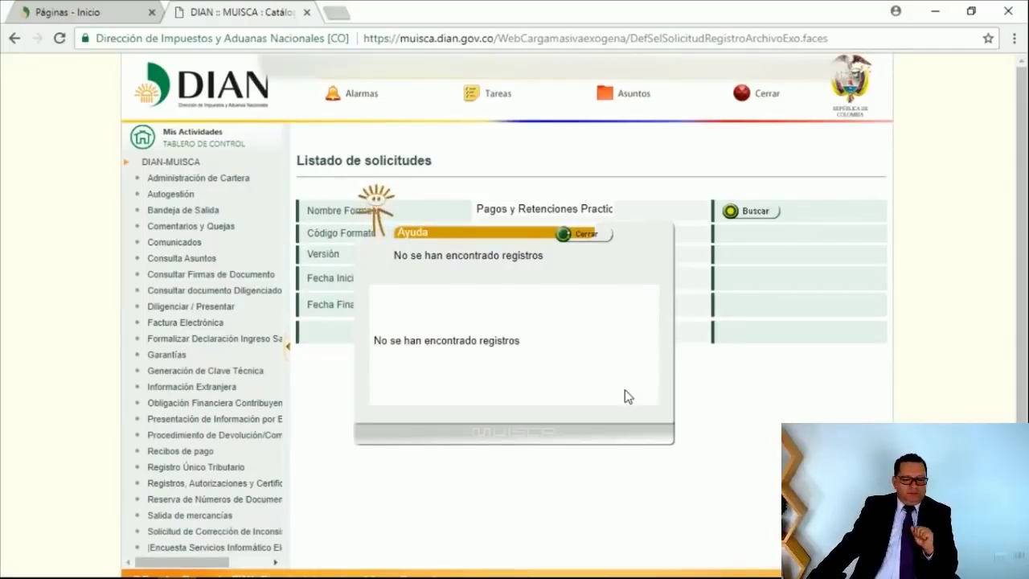
{"action": "left_click", "coordinate": [585, 237]}
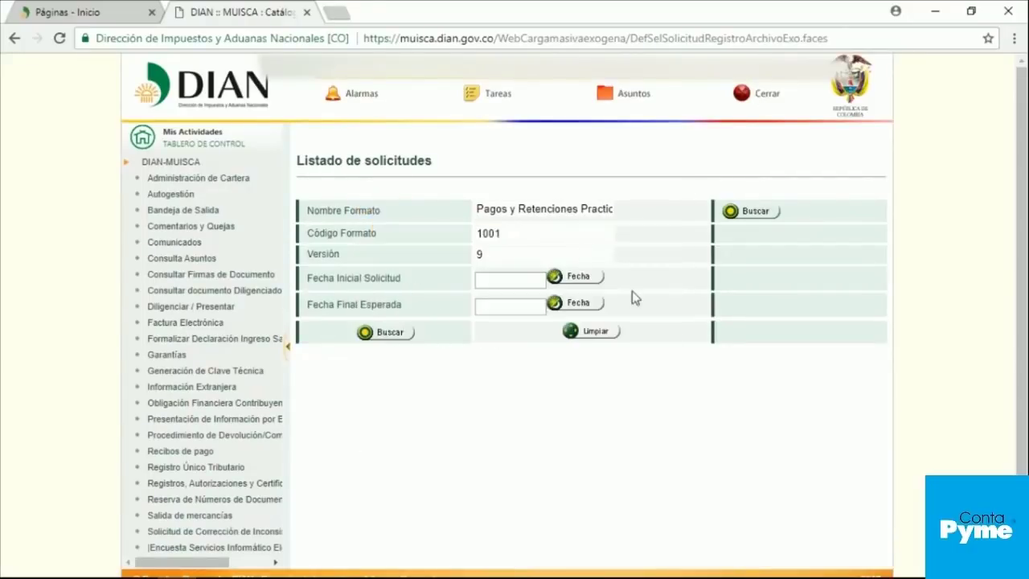
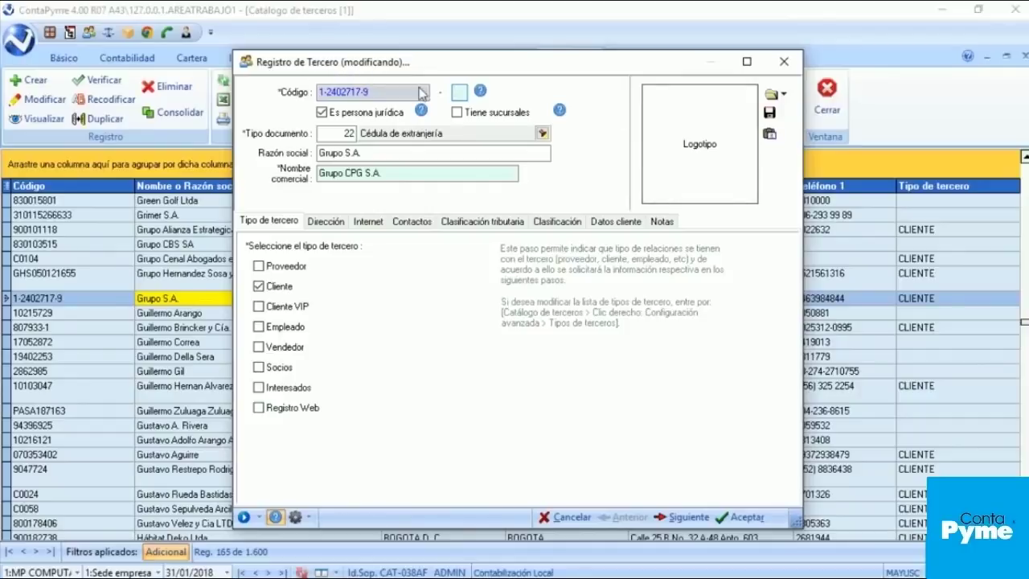
Step: Close the Grupo S.A. third-party record to return to the catalog list
{"action": "left_click", "coordinate": [784, 63]}
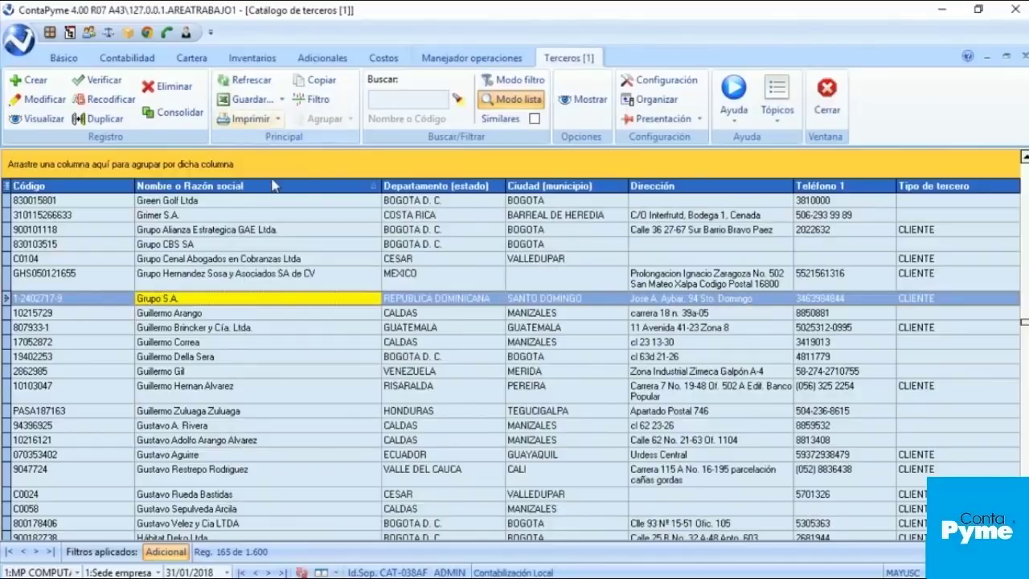
{"action": "left_click", "coordinate": [188, 314]}
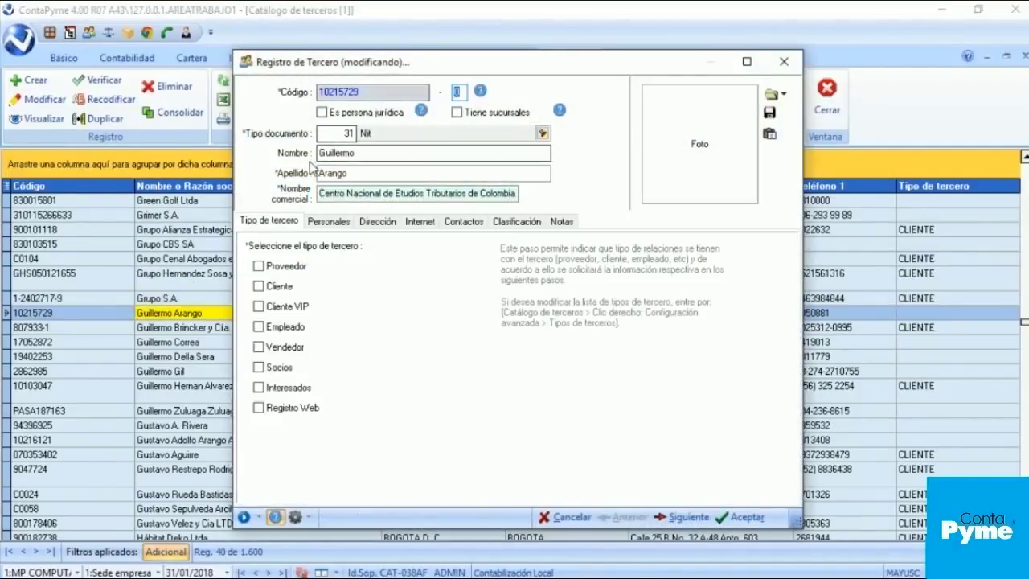
{"action": "left_click", "coordinate": [384, 153]}
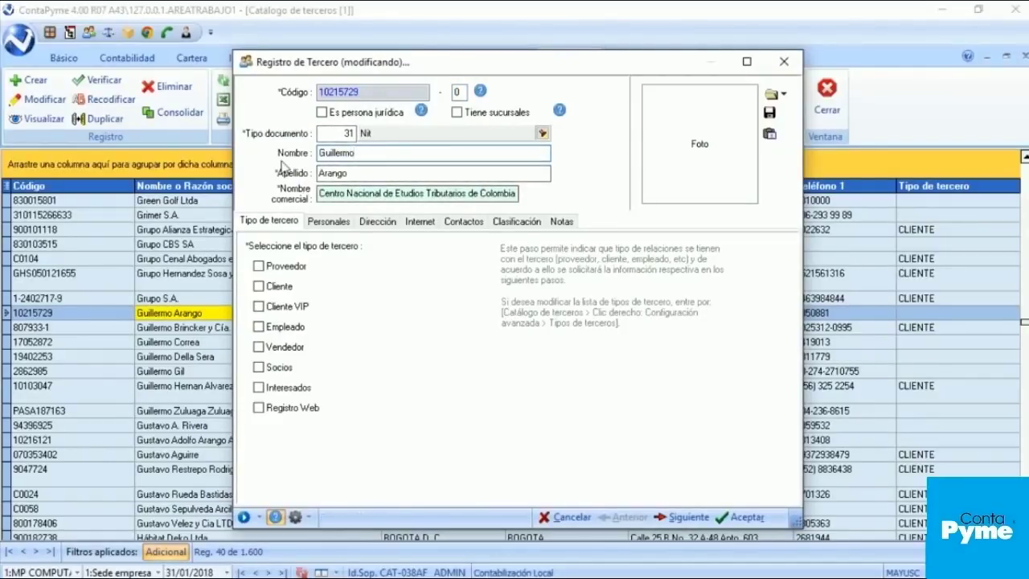
{"action": "left_click", "coordinate": [358, 172]}
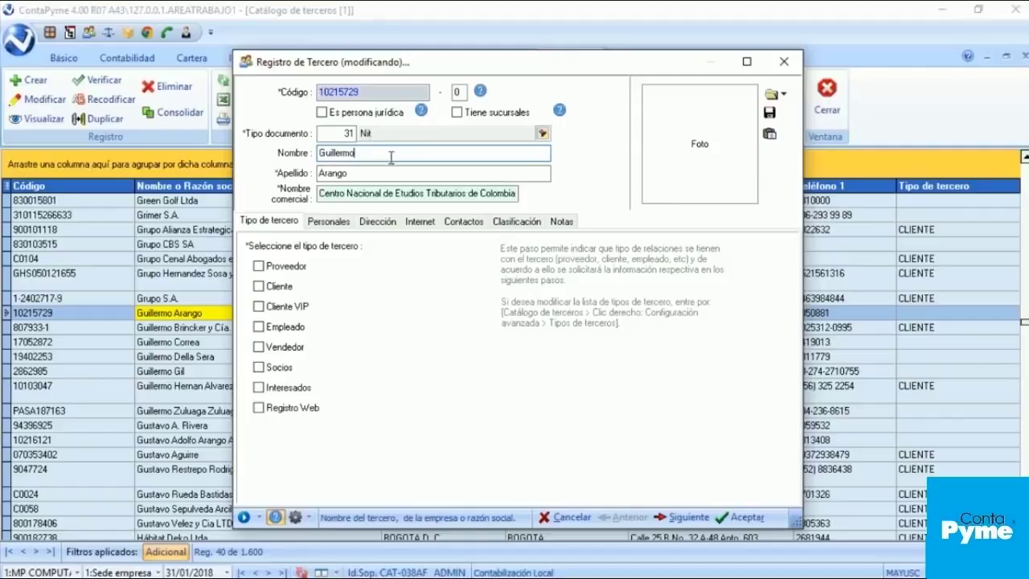
{"action": "left_click", "coordinate": [783, 62]}
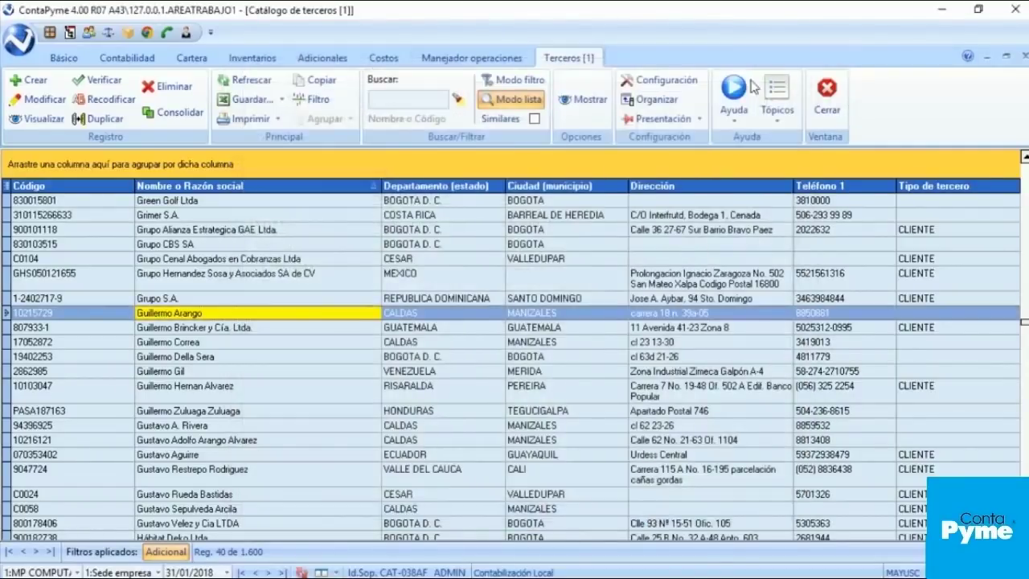
{"action": "left_click", "coordinate": [194, 418]}
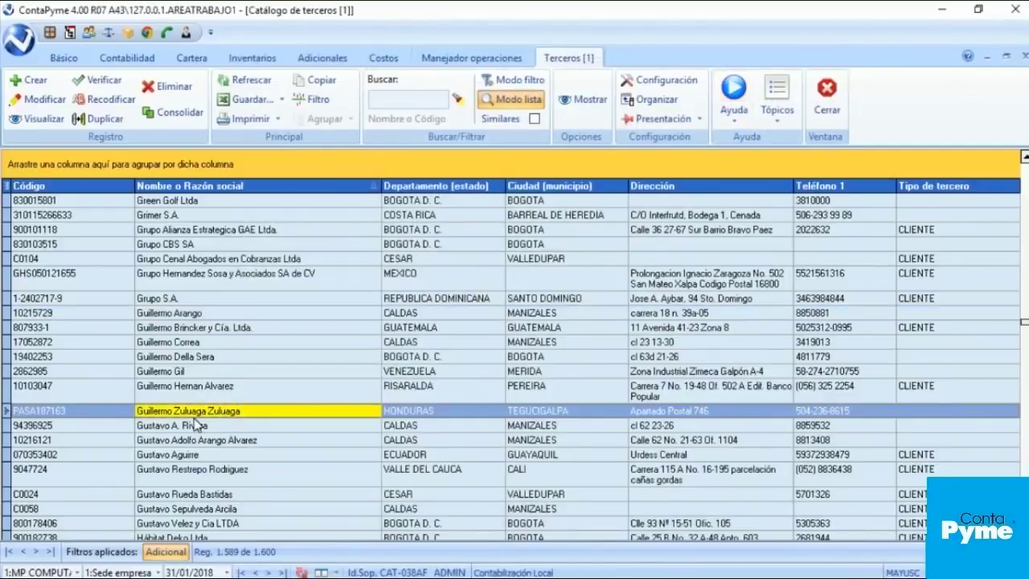
{"action": "type", "text": "becerra SAS"}
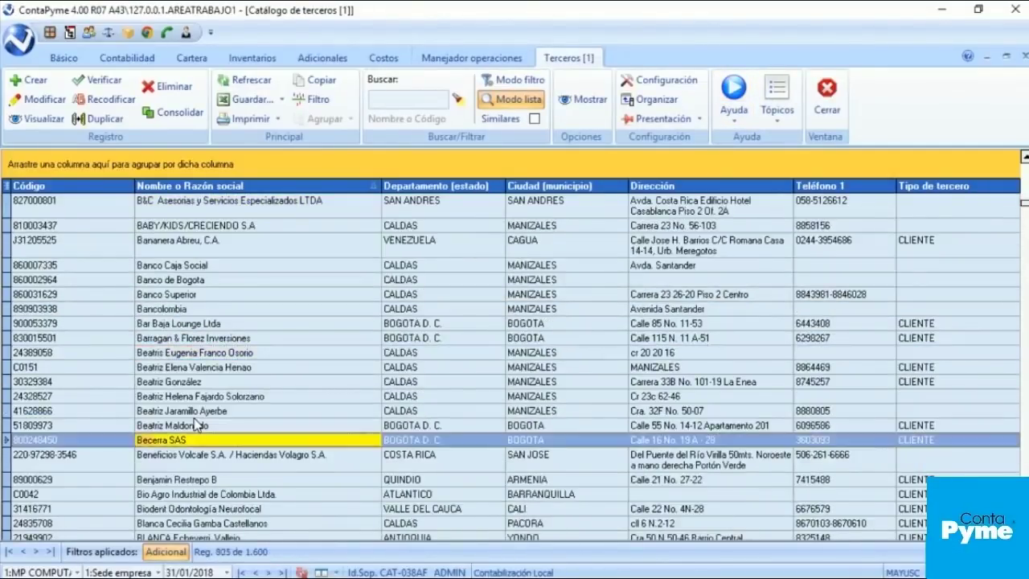
{"action": "double_click", "coordinate": [151, 443]}
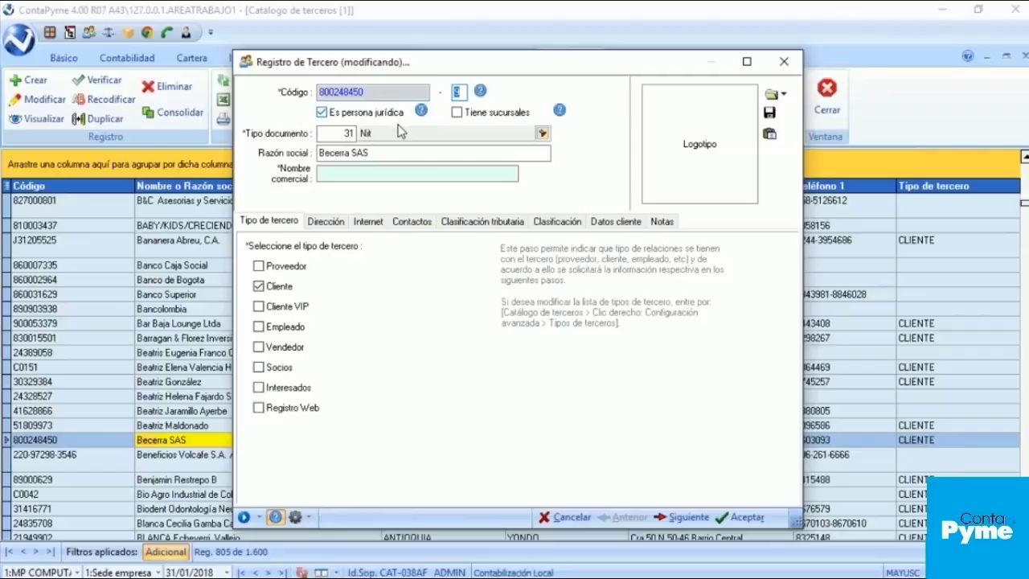
{"action": "left_click", "coordinate": [329, 222]}
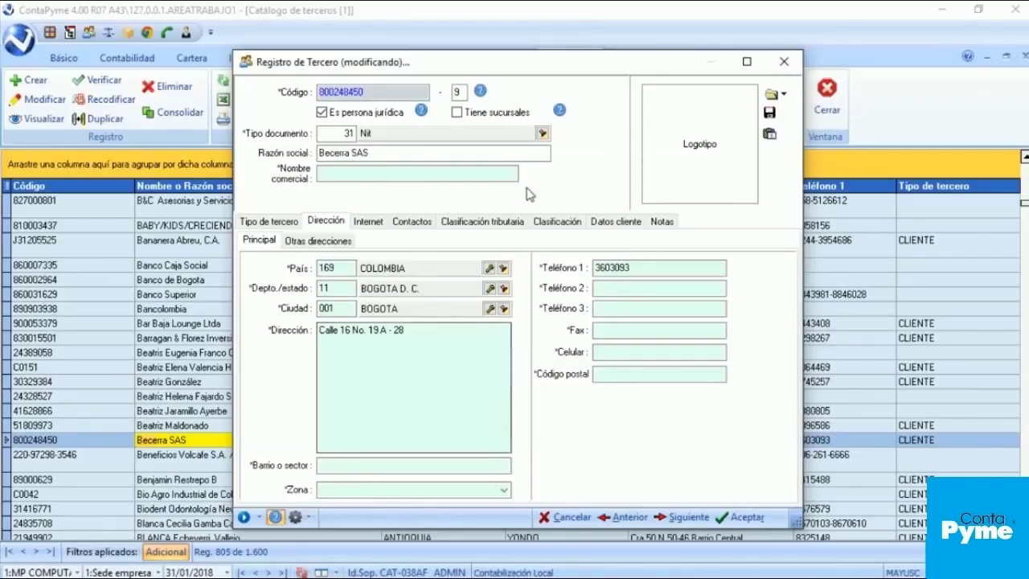
{"action": "left_click", "coordinate": [784, 69]}
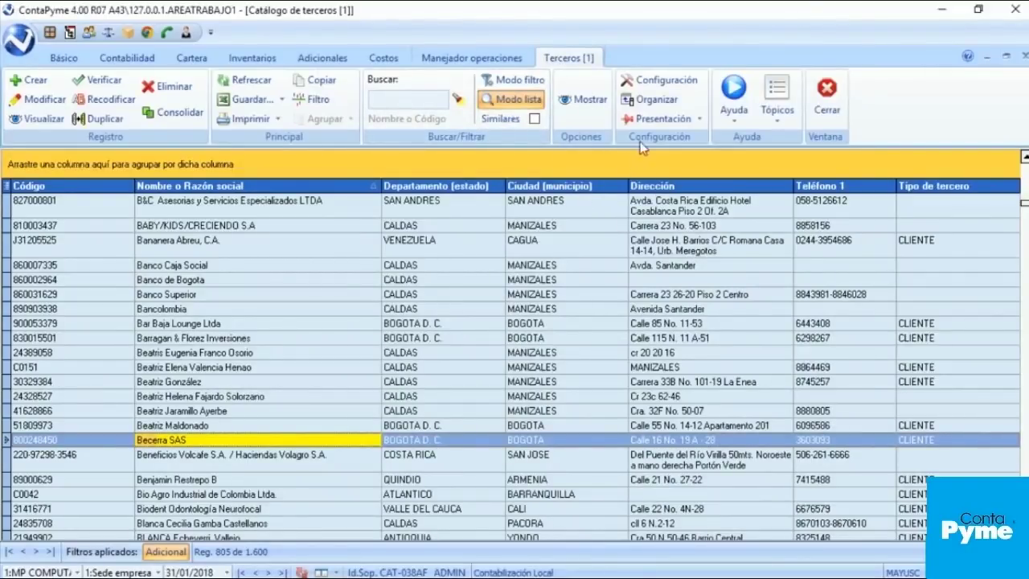
Step: Open the Terceros configuration's Configuraciones generales at the allowed characters for third-party codes
{"action": "left_click", "coordinate": [661, 76]}
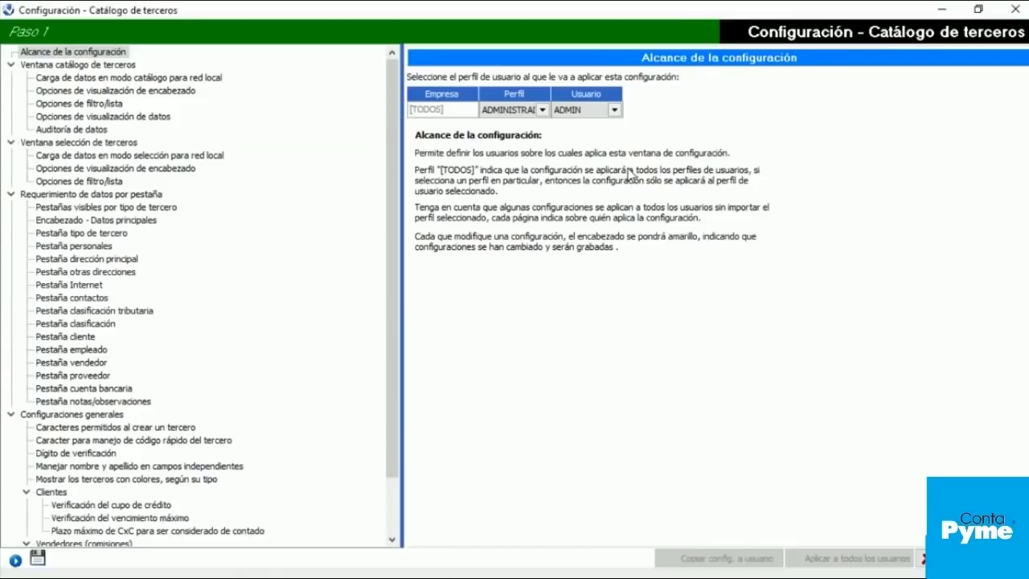
{"action": "scroll", "coordinate": [75, 418], "scroll_direction": "down", "scroll_amount": 2}
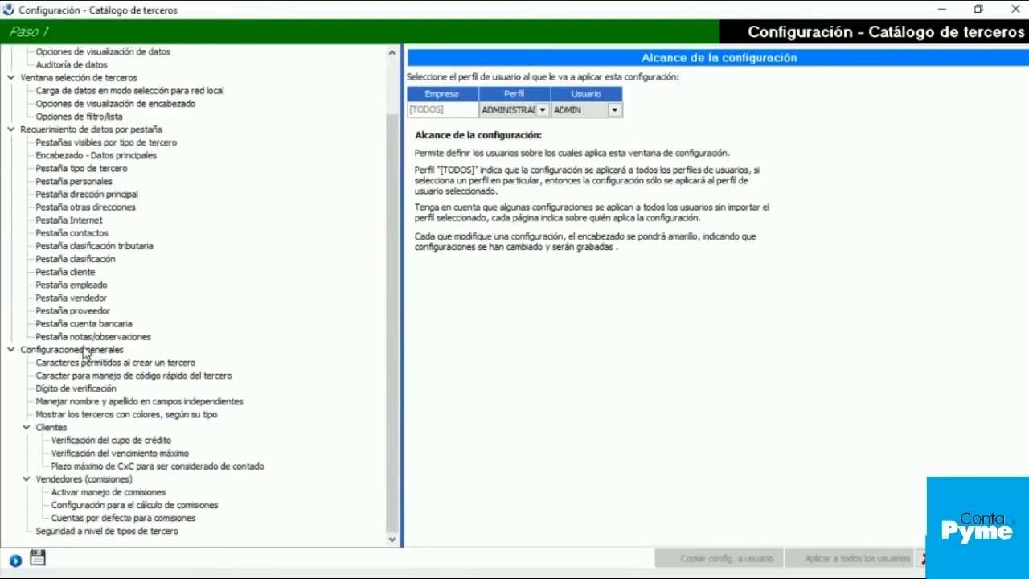
{"action": "left_click", "coordinate": [82, 350]}
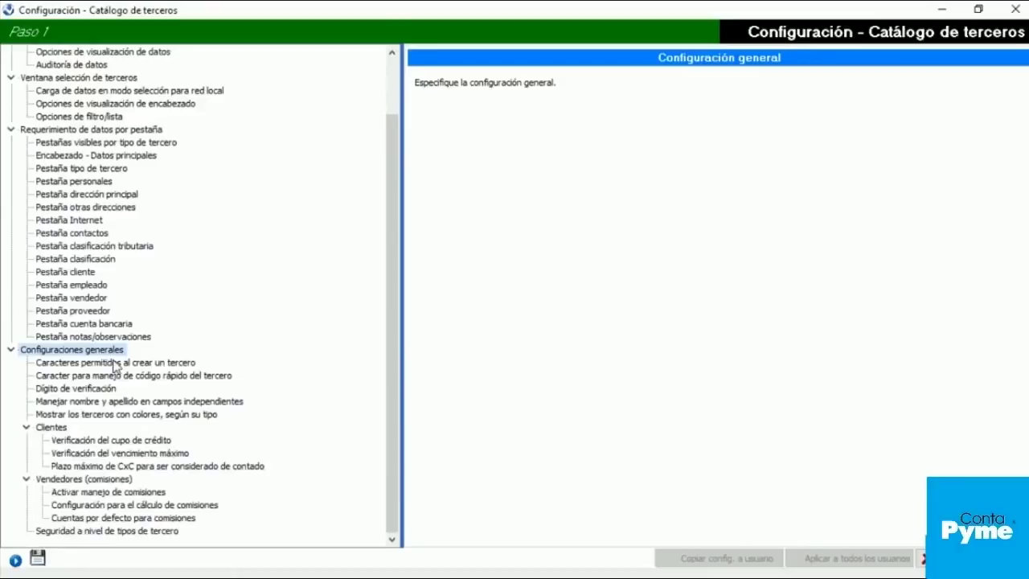
{"action": "left_click", "coordinate": [115, 363]}
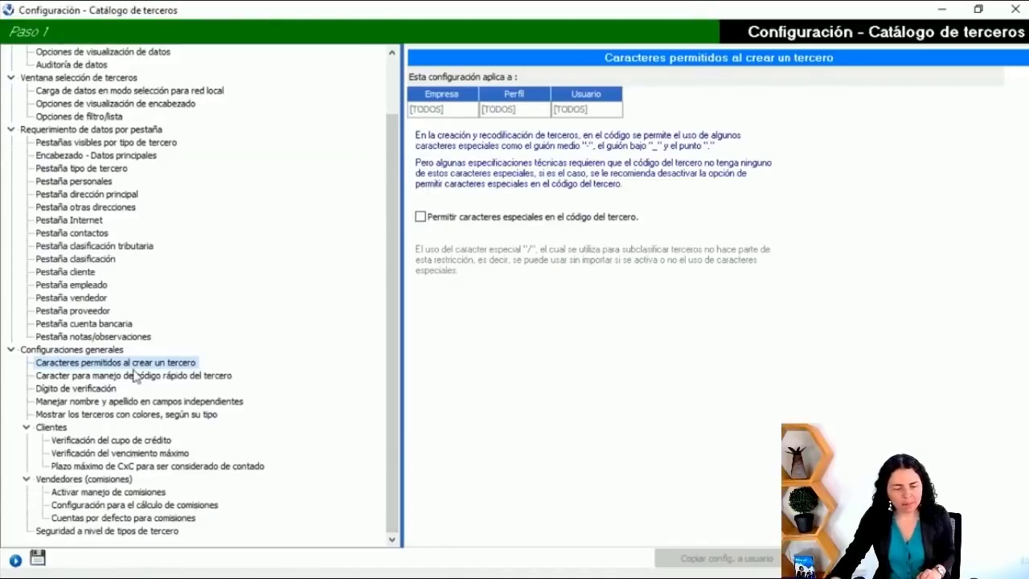
Step: Compare the name-and-surname, verification digit and allowed-character settings, then advance to the birth/contract dates slide
{"action": "left_click", "coordinate": [106, 402]}
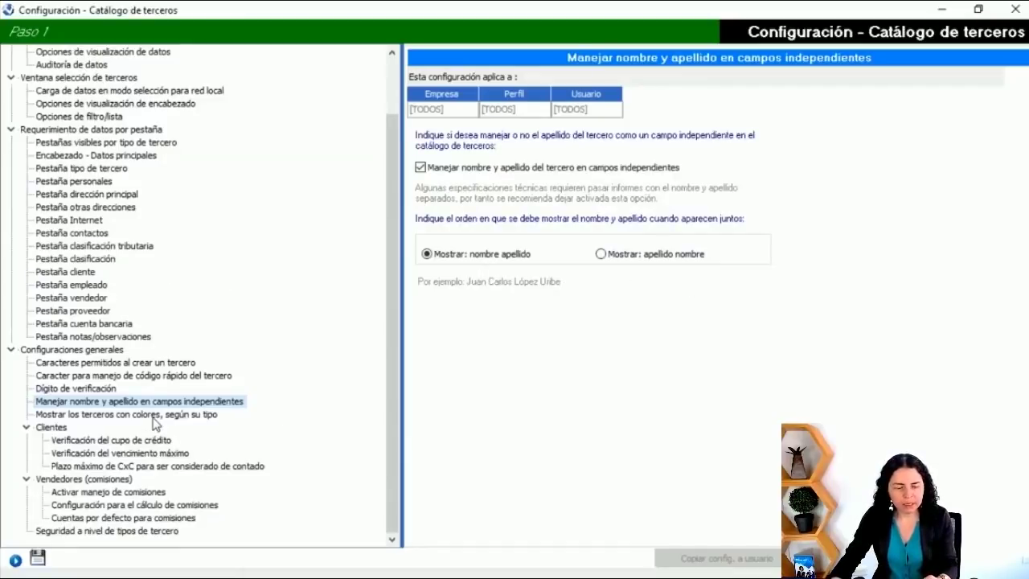
{"action": "left_click", "coordinate": [74, 390]}
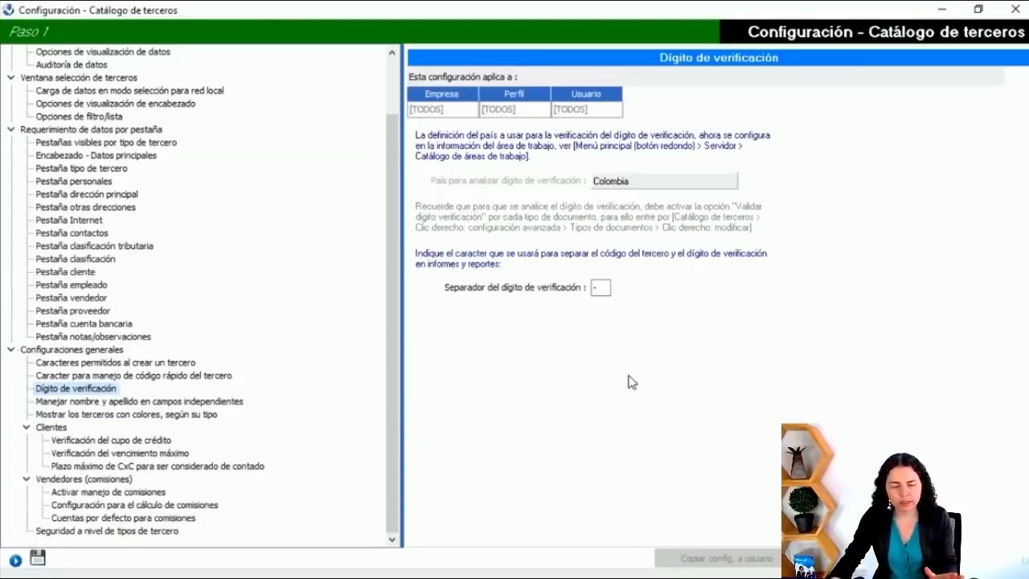
{"action": "left_click", "coordinate": [186, 364]}
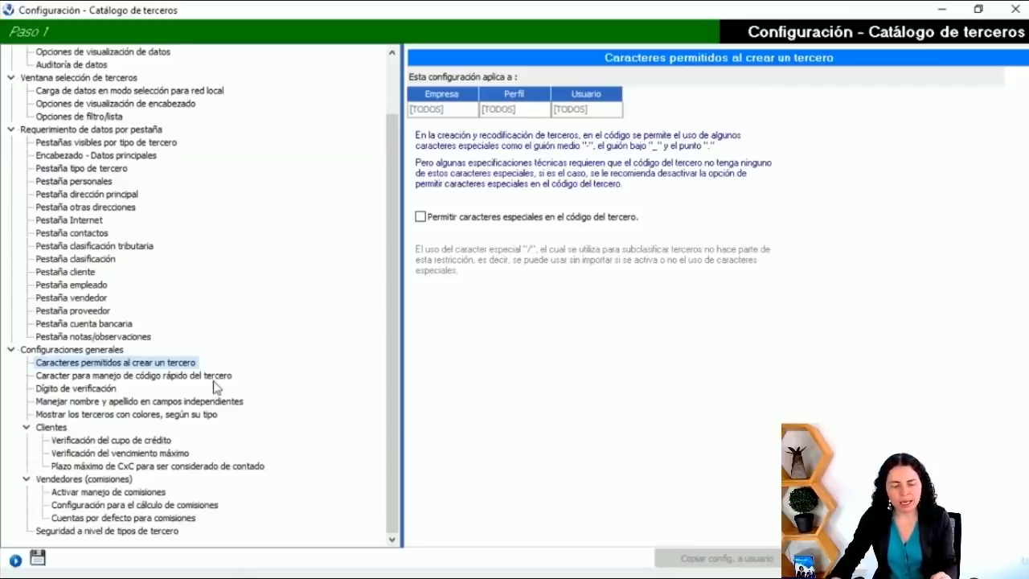
{"action": "left_click", "coordinate": [177, 404]}
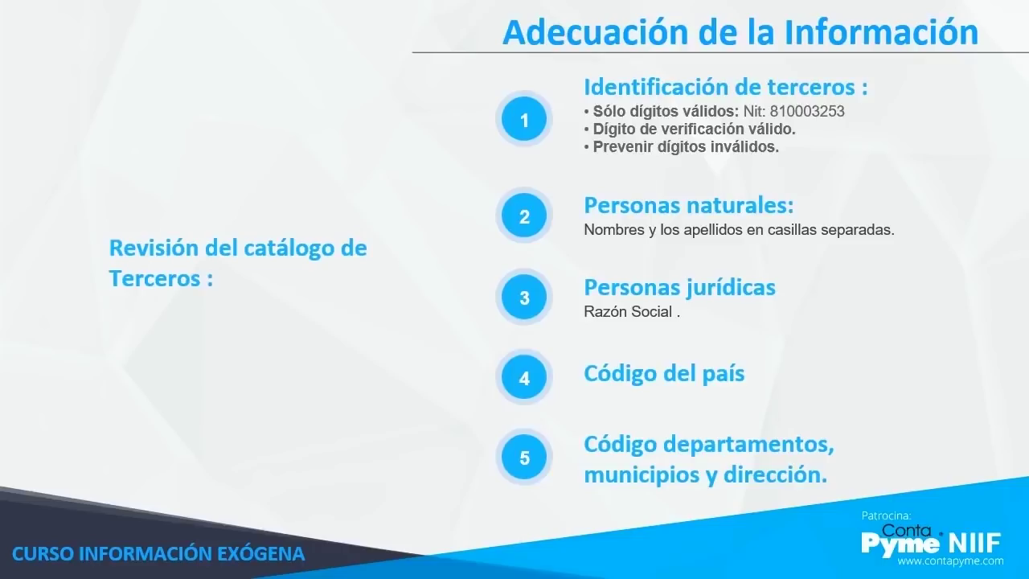
{"action": "key", "text": "Right"}
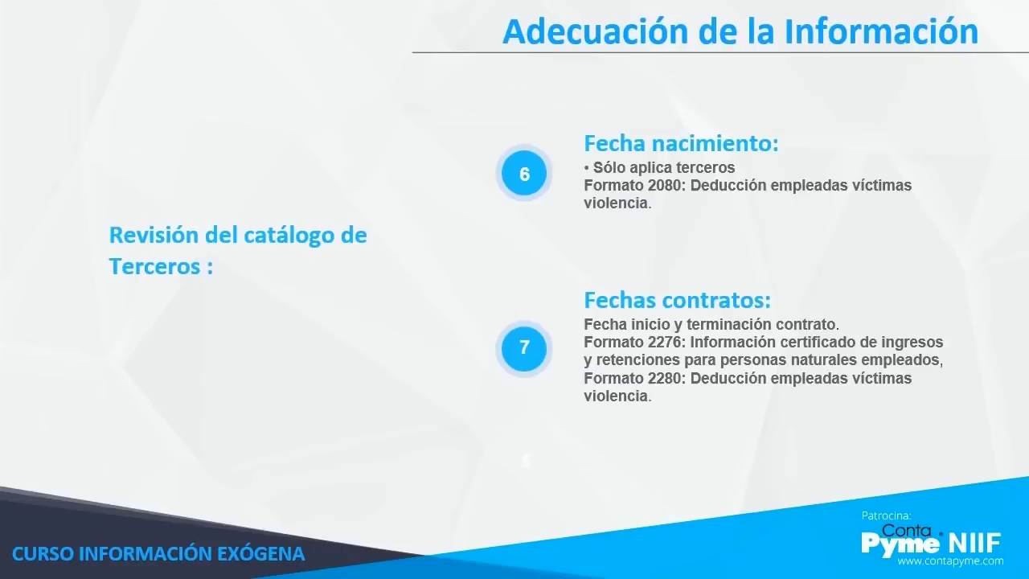
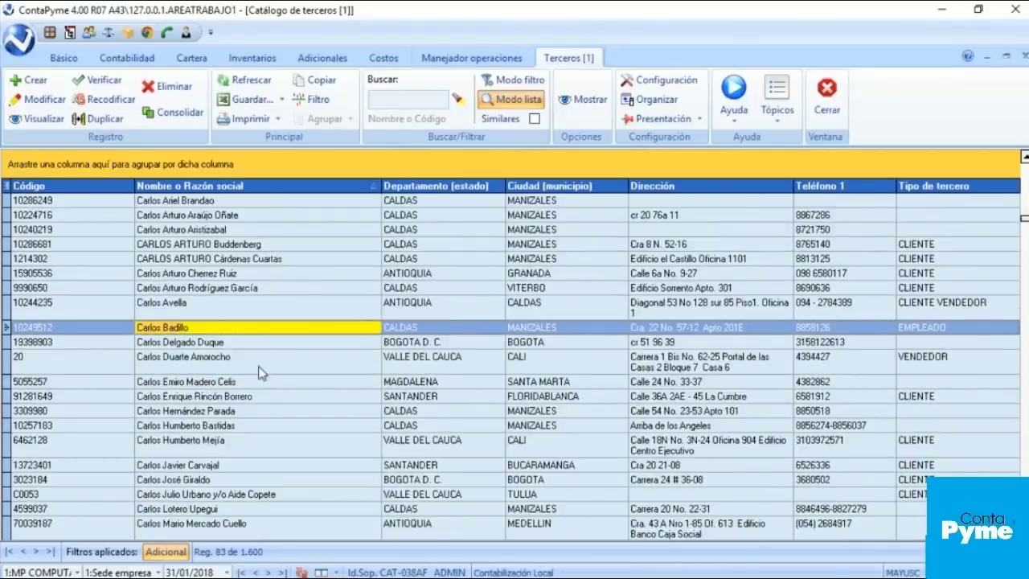
Step: Open the employee's third-party record from the Terceros catalog for review
{"action": "left_click", "coordinate": [201, 328]}
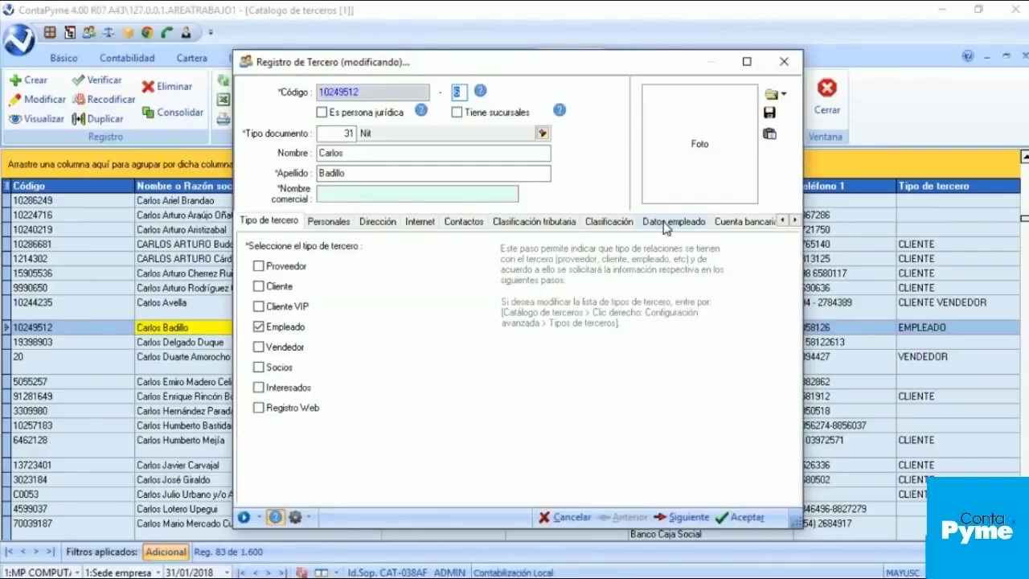
{"action": "left_click", "coordinate": [324, 224]}
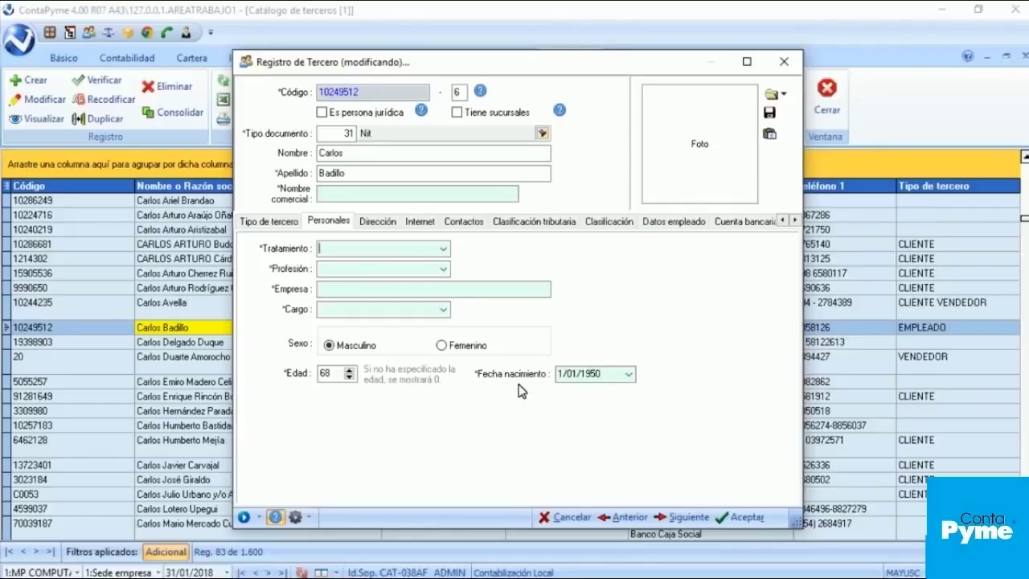
{"action": "left_click", "coordinate": [673, 223]}
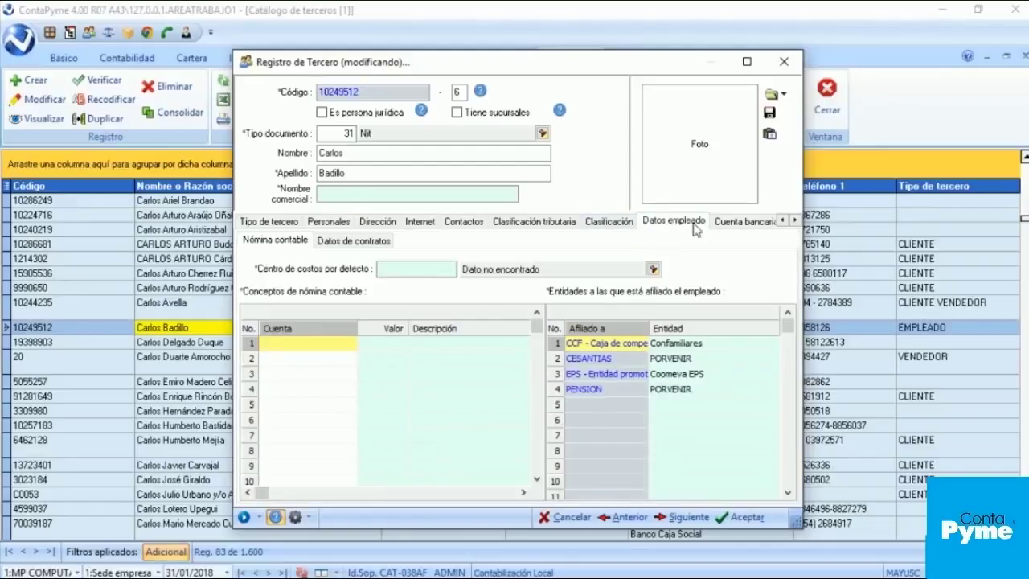
{"action": "left_click", "coordinate": [370, 243]}
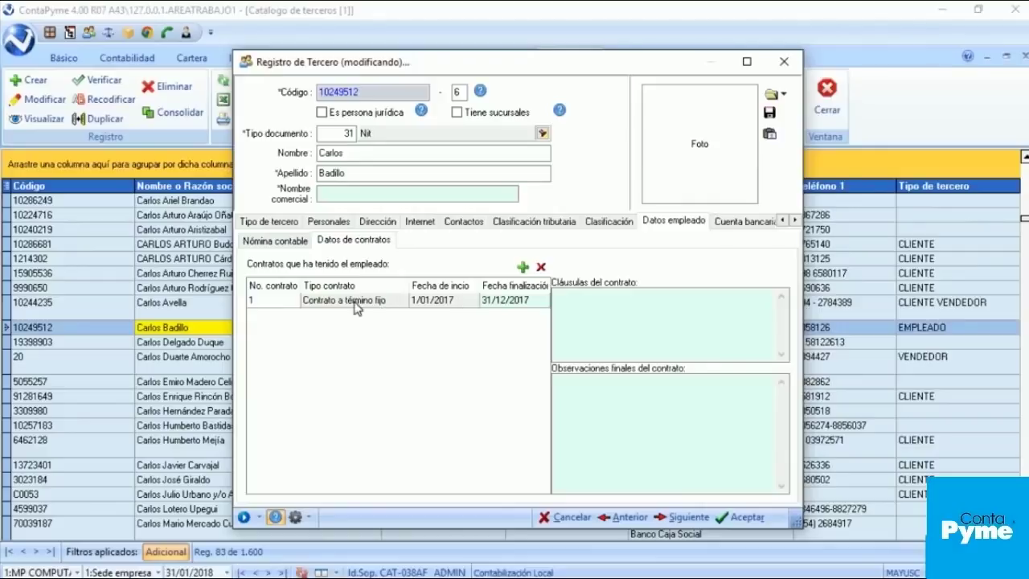
{"action": "left_click", "coordinate": [398, 309]}
{"action": "left_click", "coordinate": [398, 308]}
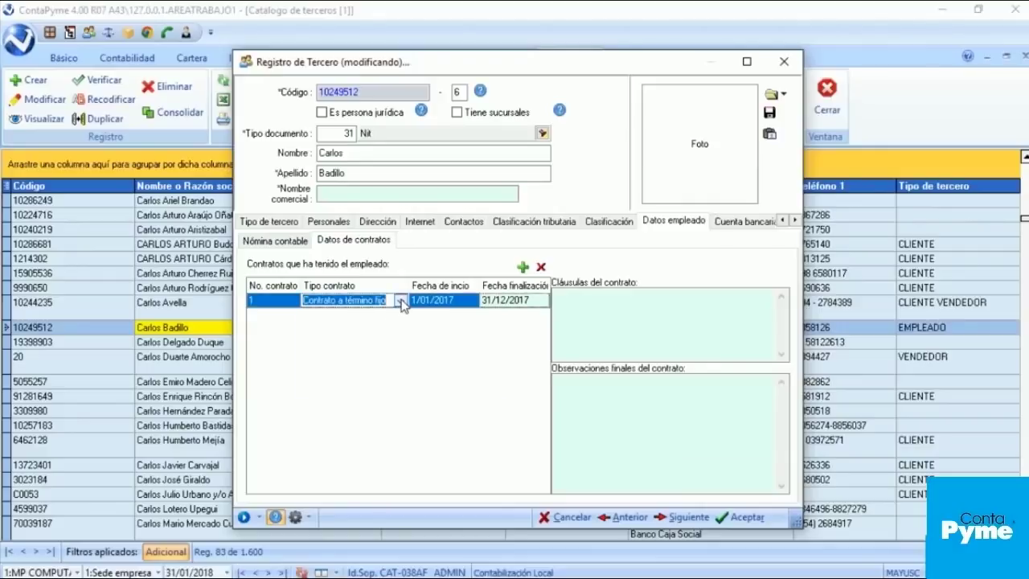
{"action": "left_click", "coordinate": [399, 300]}
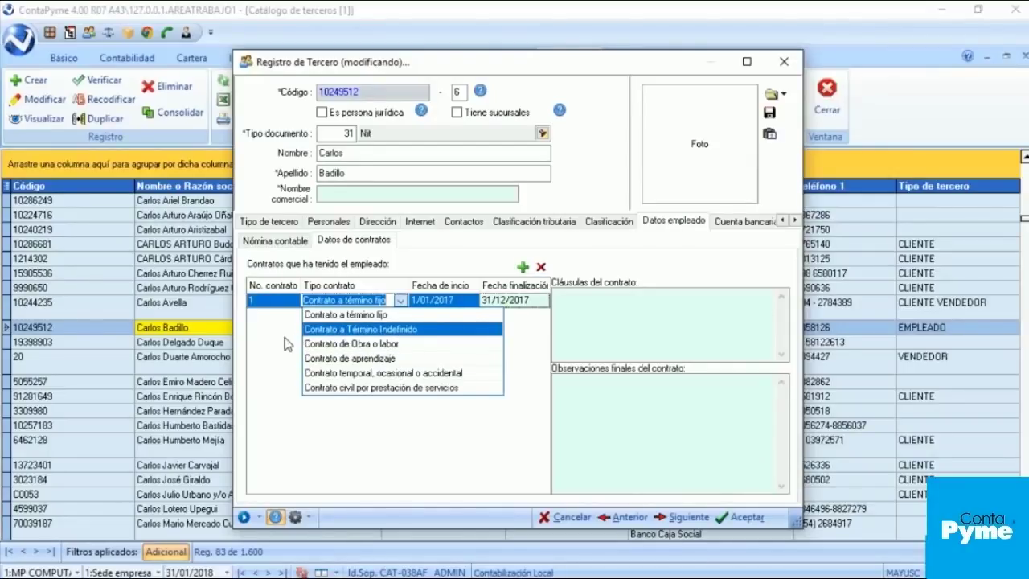
{"action": "left_click", "coordinate": [286, 341]}
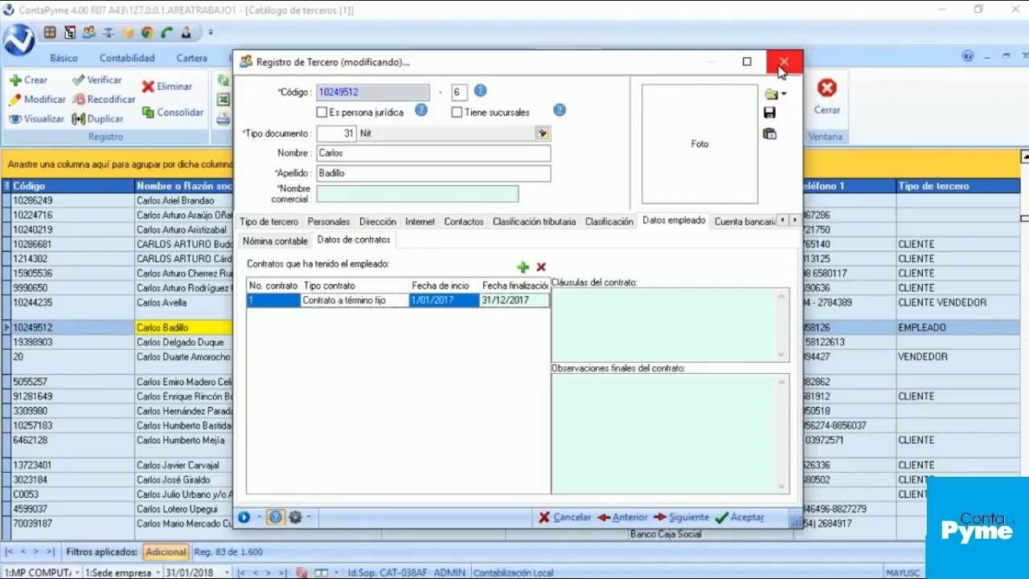
{"action": "left_click", "coordinate": [779, 70]}
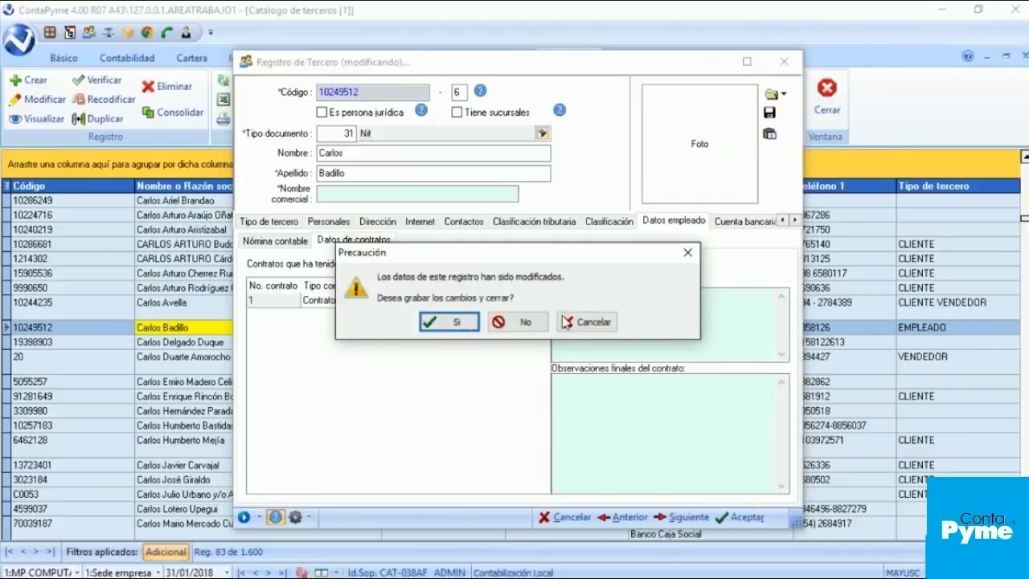
{"action": "left_click", "coordinate": [537, 322]}
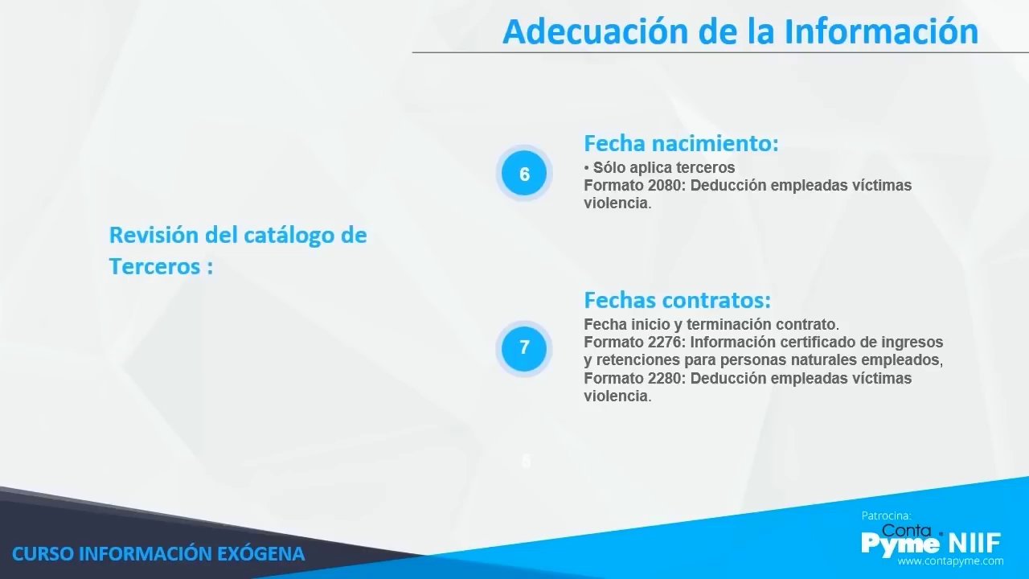
Step: Advance the presentation to the formats configuration slide
{"action": "key", "text": "Right"}
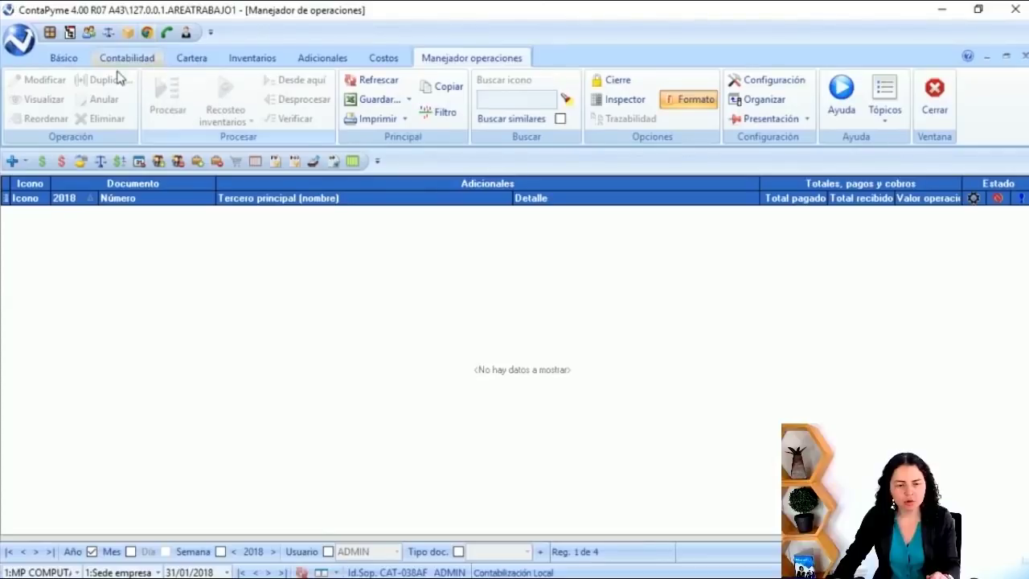
Step: Launch Medios magnéticos from the Contabilidad ribbon's Catálogos group
{"action": "left_click", "coordinate": [125, 61]}
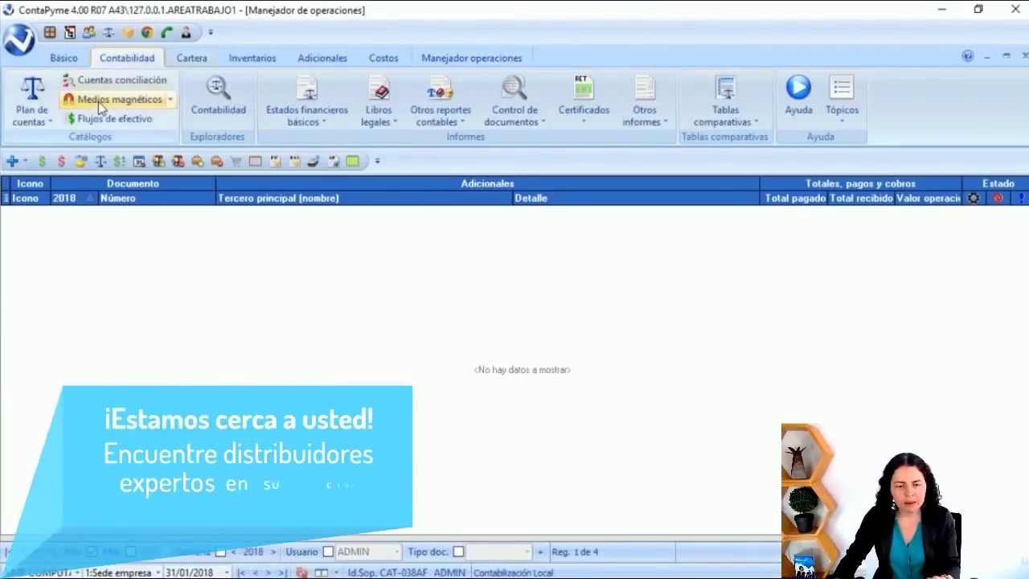
{"action": "left_click", "coordinate": [119, 102]}
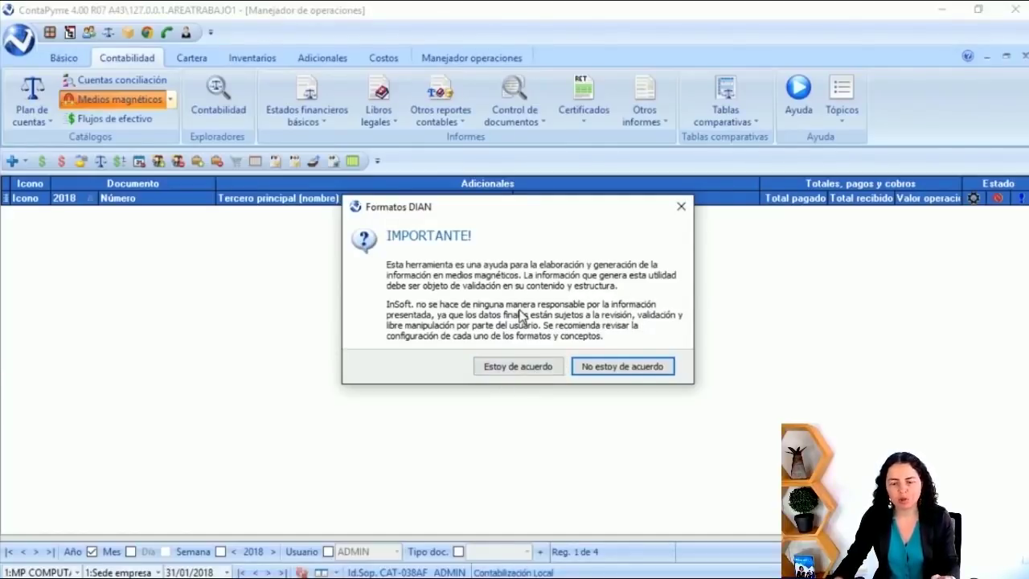
Step: Accept the Formatos DIAN disclaimer with 'Estoy de acuerdo' to load the formats catalog
{"action": "left_click", "coordinate": [496, 367]}
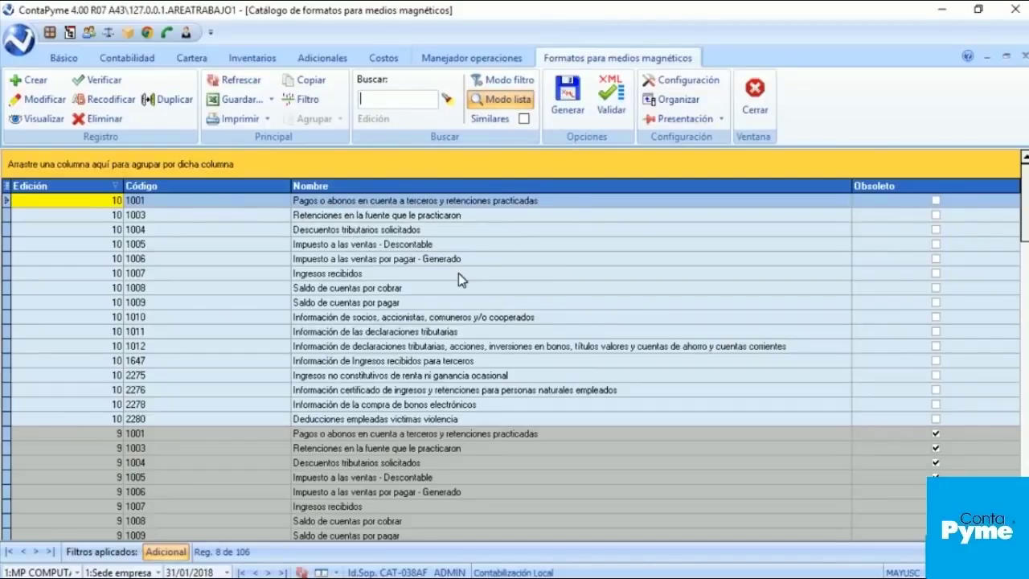
{"action": "scroll", "coordinate": [459, 273], "scroll_direction": "down", "scroll_amount": 1}
{"action": "scroll", "coordinate": [458, 274], "scroll_direction": "up", "scroll_amount": 1}
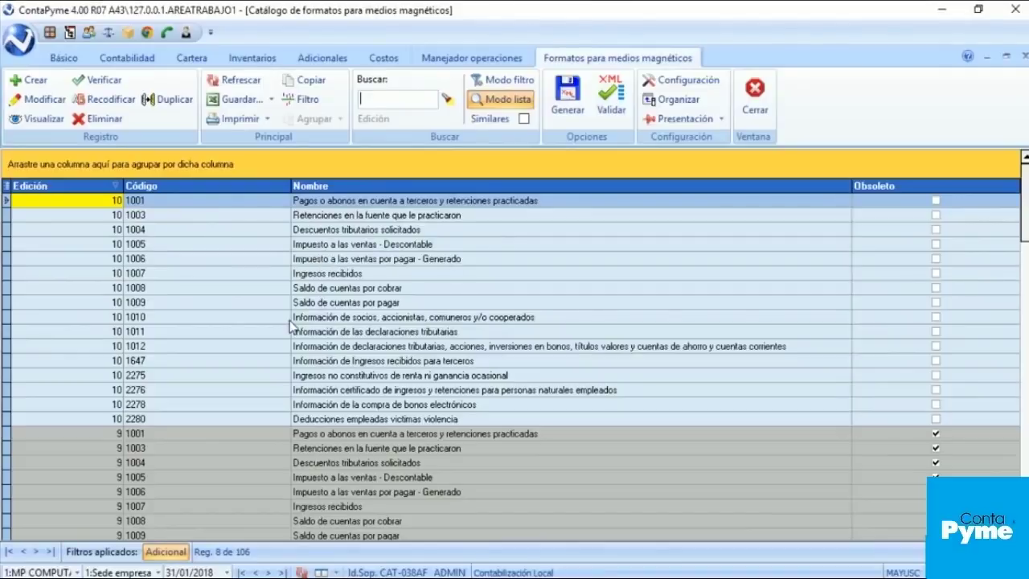
{"action": "left_click", "coordinate": [282, 361]}
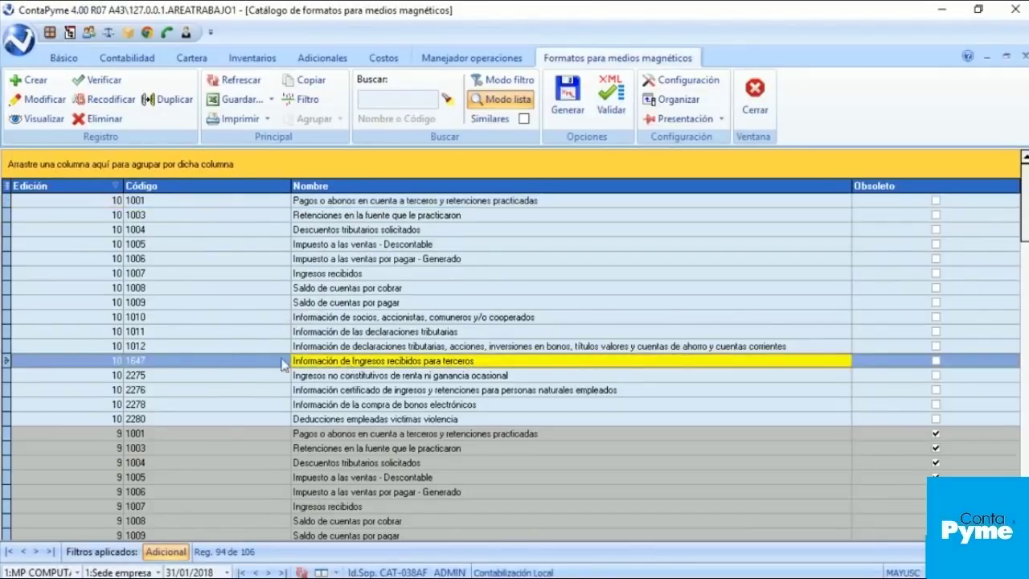
{"action": "left_click", "coordinate": [171, 385]}
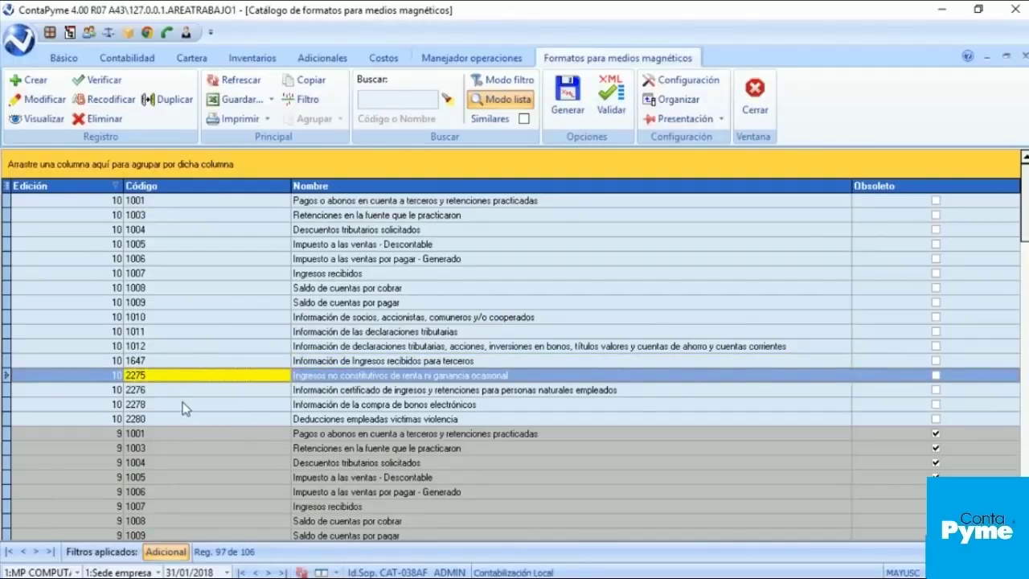
{"action": "left_click", "coordinate": [167, 392]}
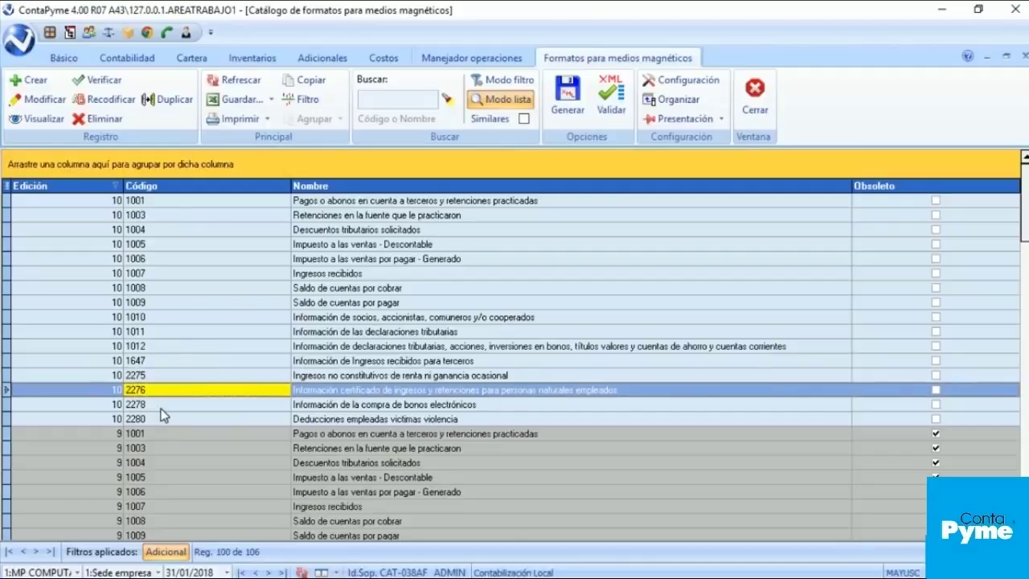
{"action": "left_click", "coordinate": [162, 409]}
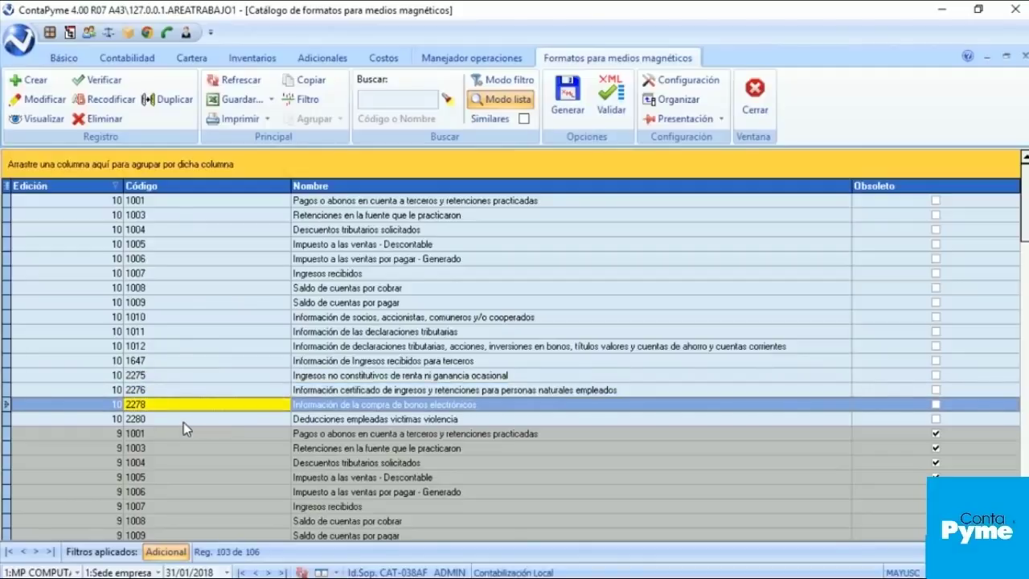
{"action": "left_click", "coordinate": [184, 420]}
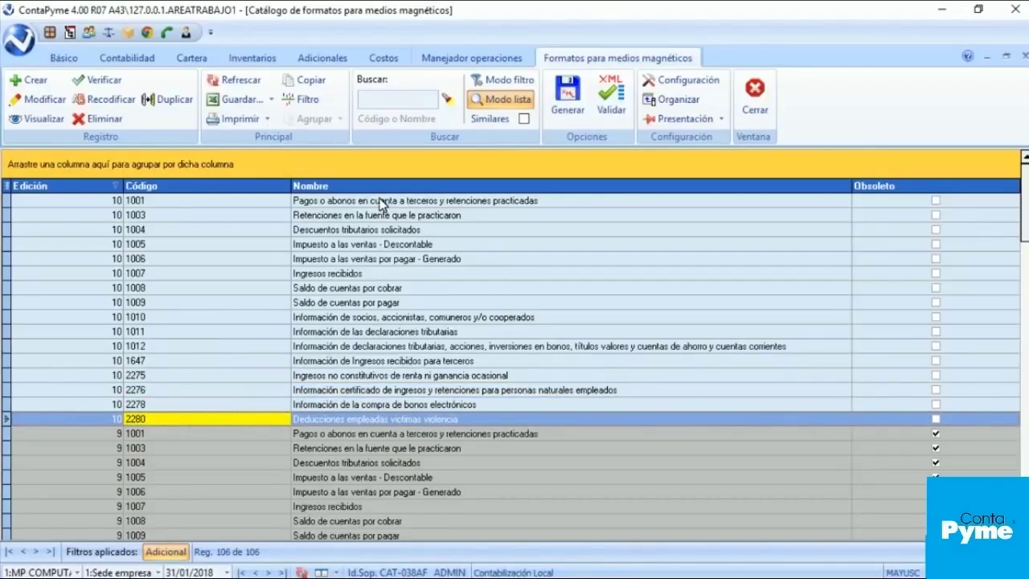
{"action": "left_click", "coordinate": [333, 205]}
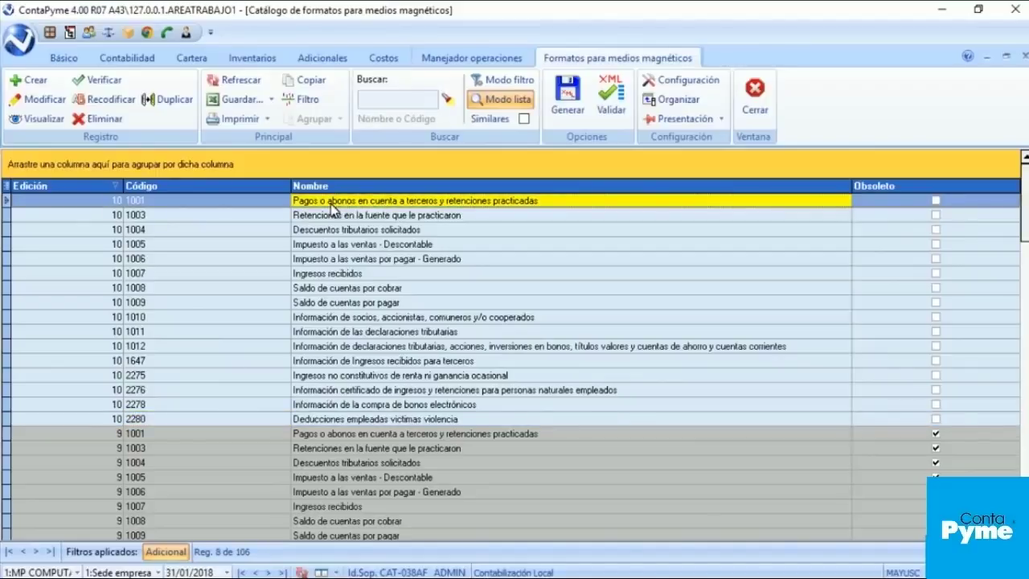
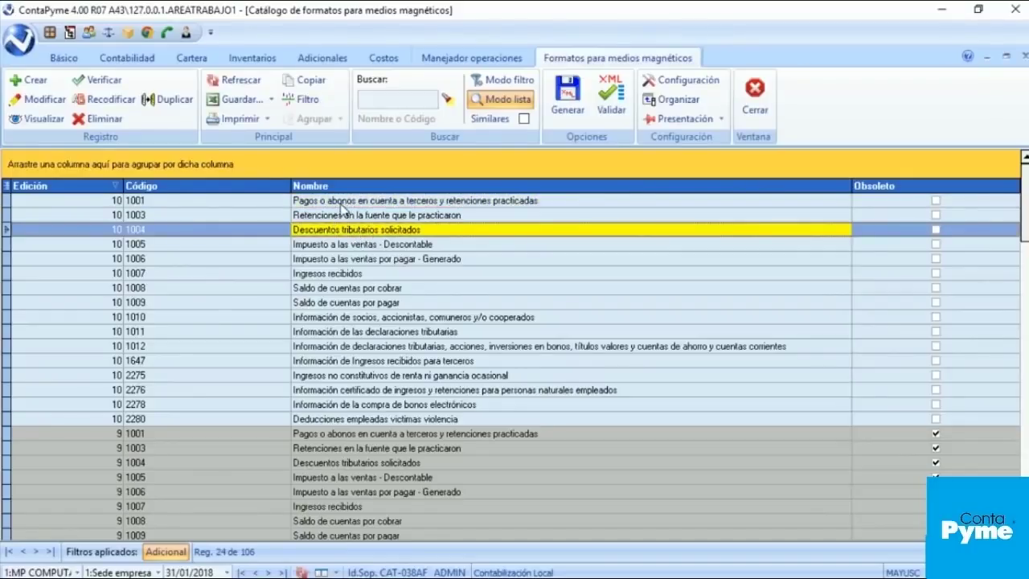
Step: Select format 1001, edition 10, in the Formatos para medios magnéticos catalog
{"action": "left_click", "coordinate": [341, 202]}
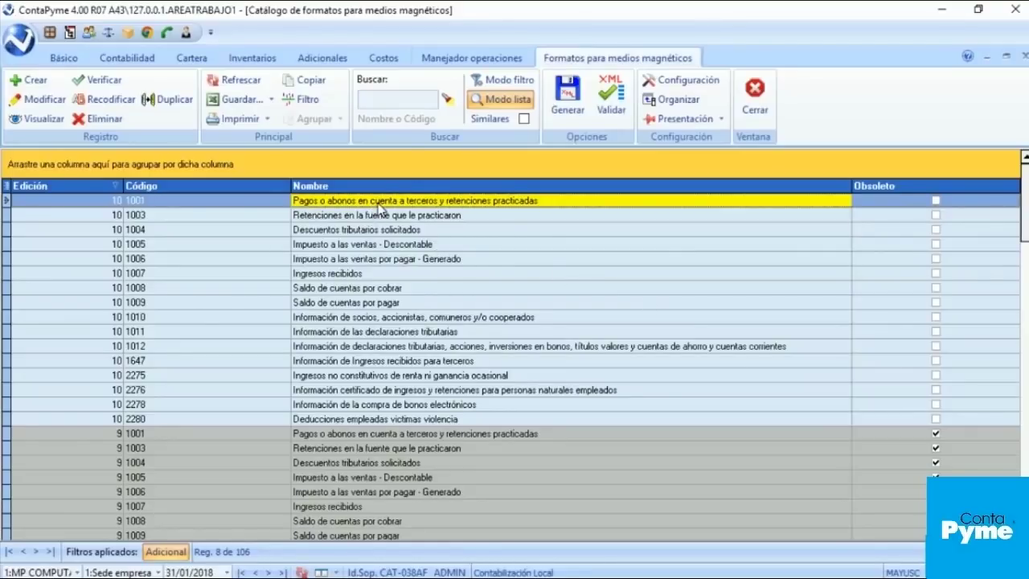
Step: Open format 1001 for editing and advance to its Definición de conceptos tab
{"action": "double_click", "coordinate": [378, 204]}
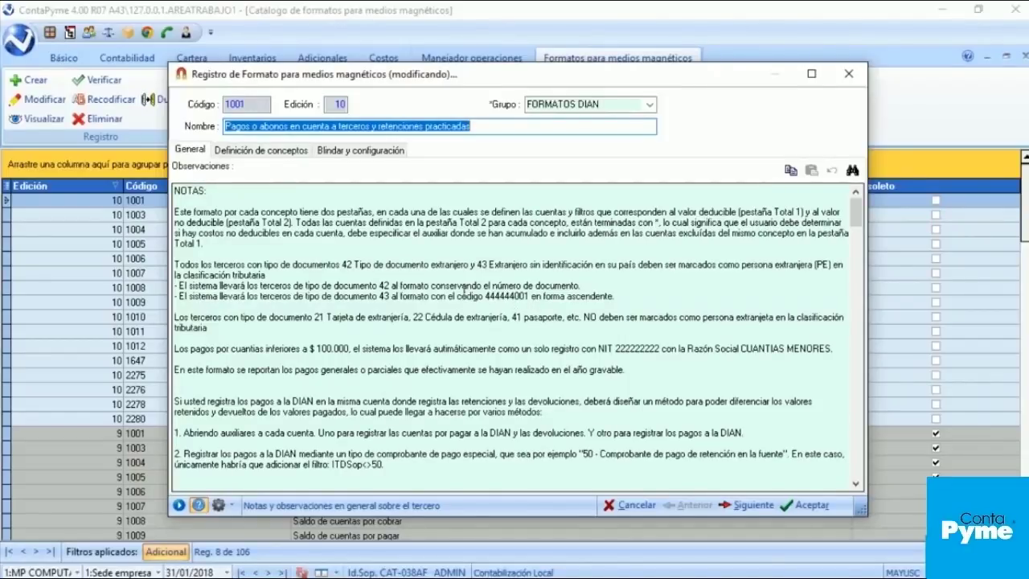
{"action": "left_click", "coordinate": [743, 508]}
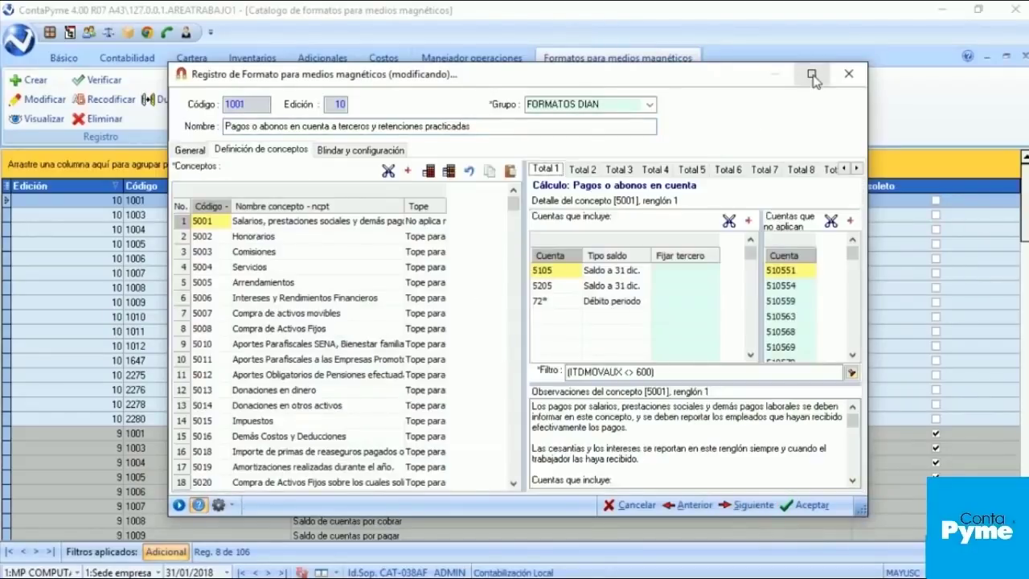
Step: Maximize the format record, widen the calculation panel and Tope column, and move to concept 5001's limit
{"action": "left_click", "coordinate": [811, 74]}
{"action": "left_click_drag", "start_coordinate": [690, 192], "coordinate": [464, 193]}
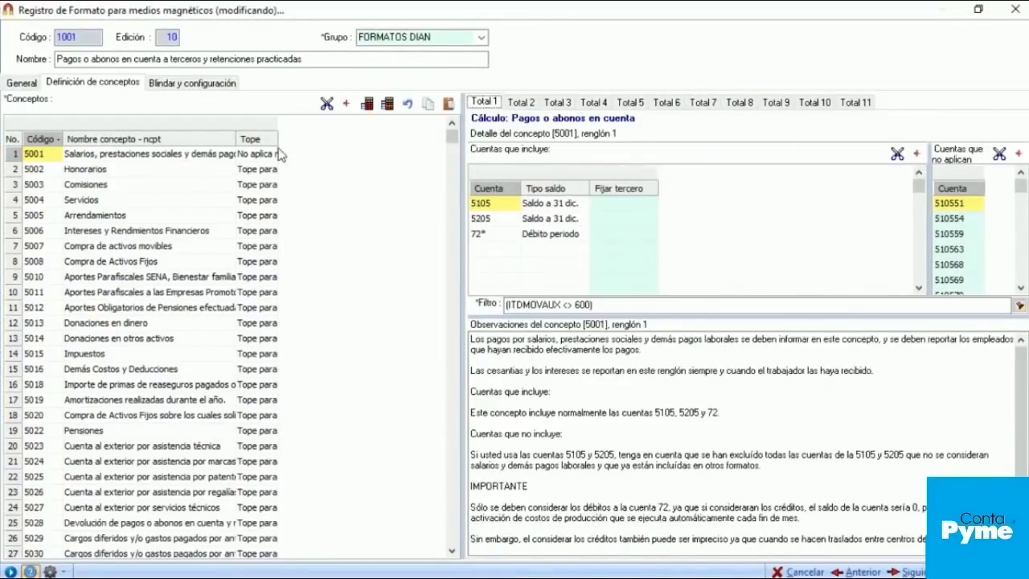
{"action": "left_click_drag", "start_coordinate": [274, 142], "coordinate": [361, 138]}
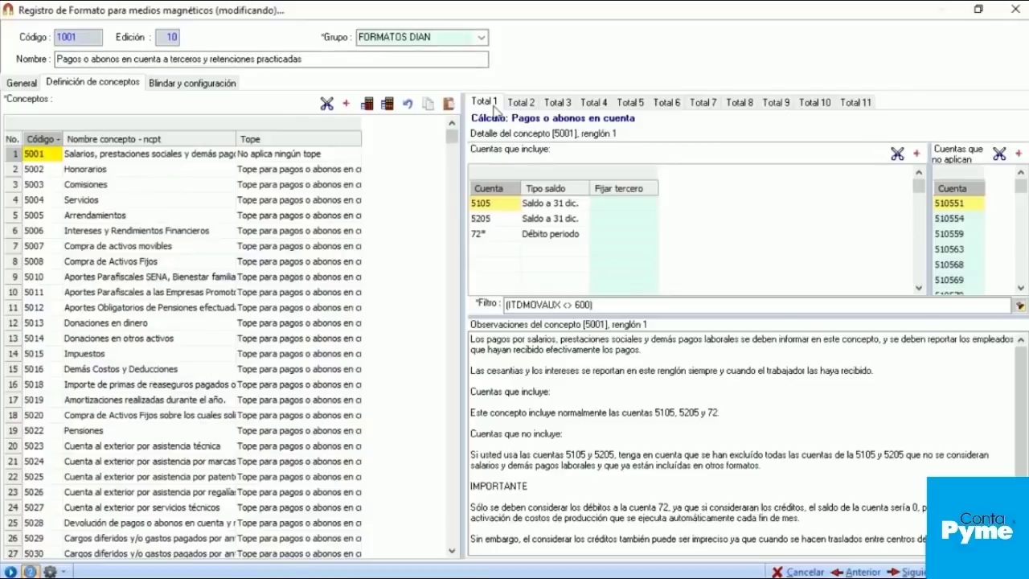
{"action": "left_click_drag", "start_coordinate": [462, 140], "coordinate": [416, 140]}
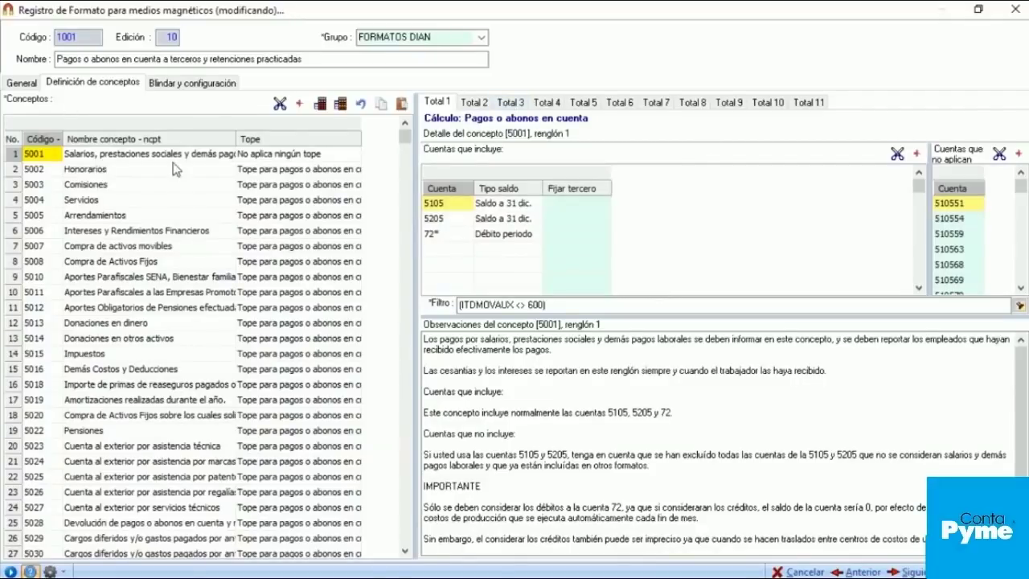
{"action": "key", "text": "Right"}
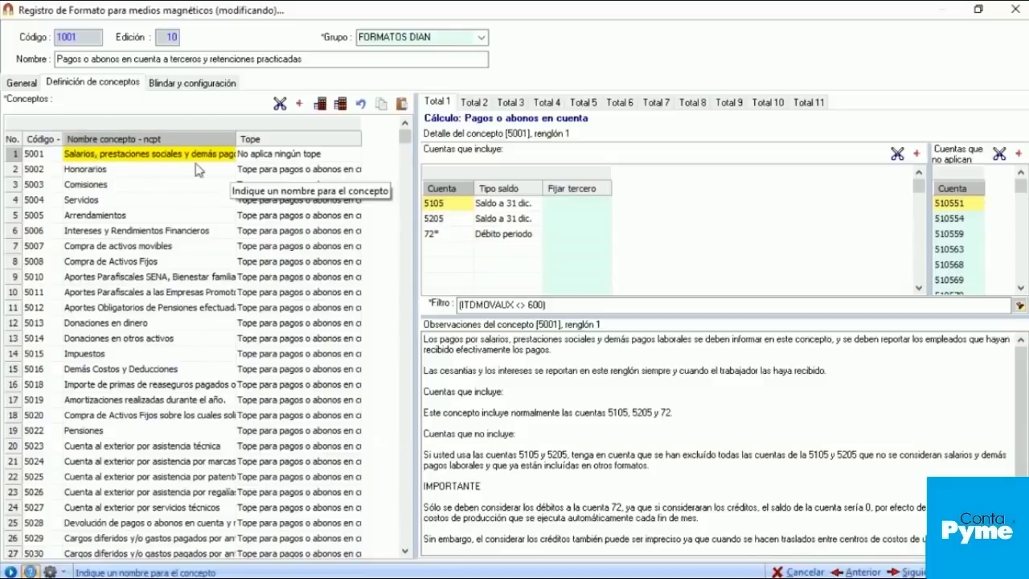
{"action": "key", "text": "Right"}
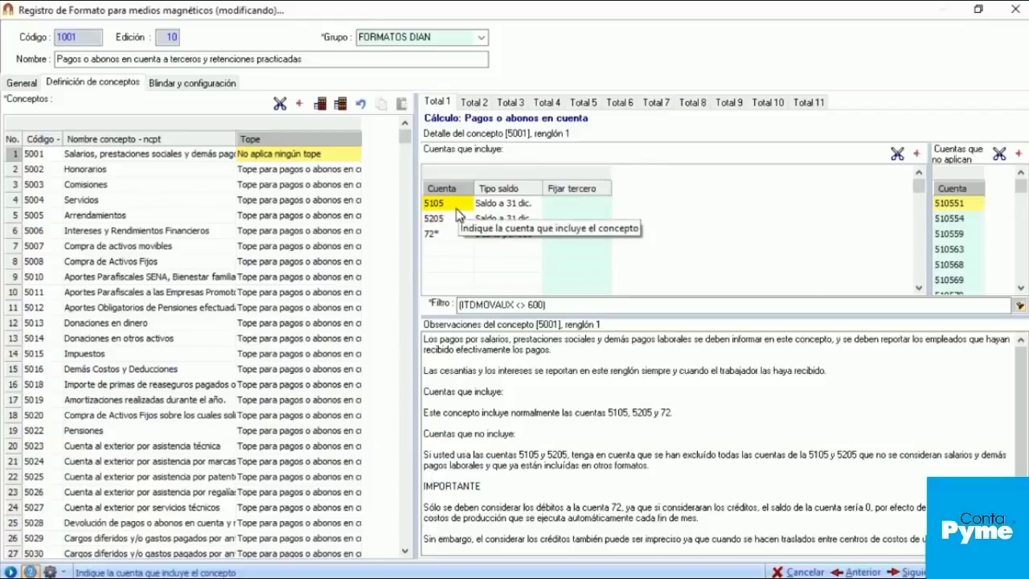
{"action": "left_click", "coordinate": [448, 249]}
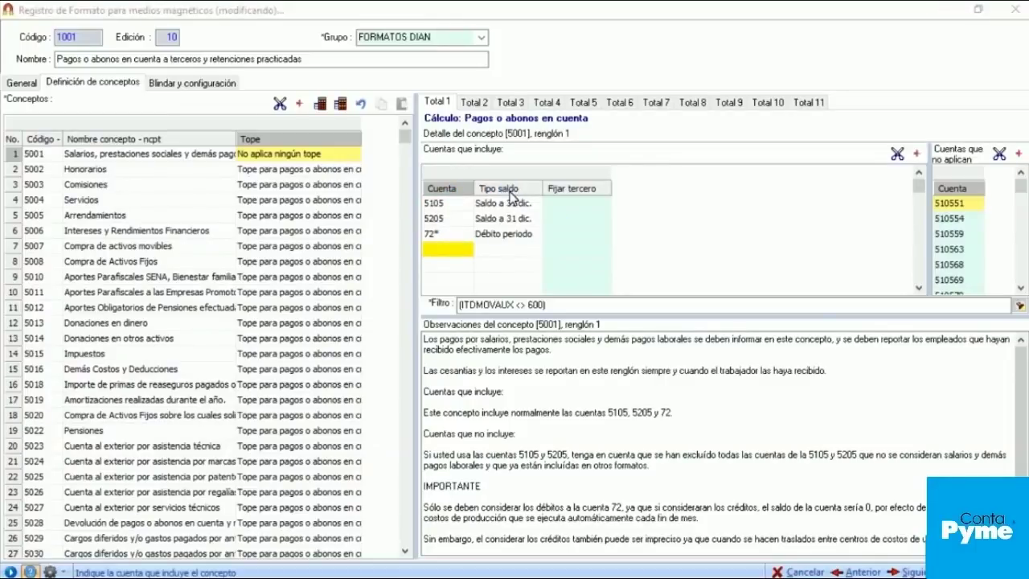
{"action": "scroll", "coordinate": [457, 308], "scroll_direction": "down", "scroll_amount": 1}
{"action": "scroll", "coordinate": [458, 308], "scroll_direction": "down", "scroll_amount": 2}
{"action": "scroll", "coordinate": [458, 308], "scroll_direction": "up", "scroll_amount": 3}
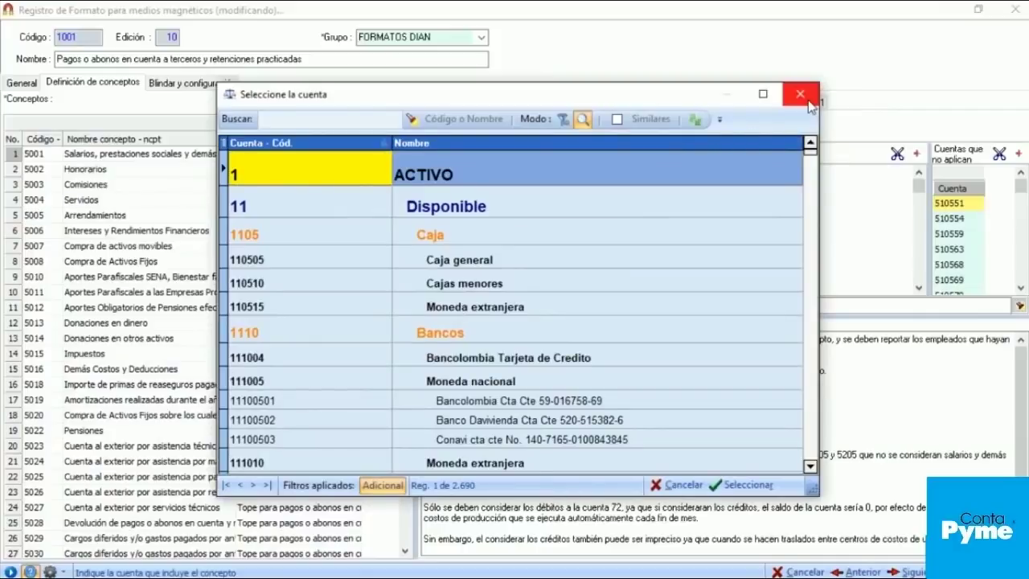
{"action": "left_click", "coordinate": [805, 102]}
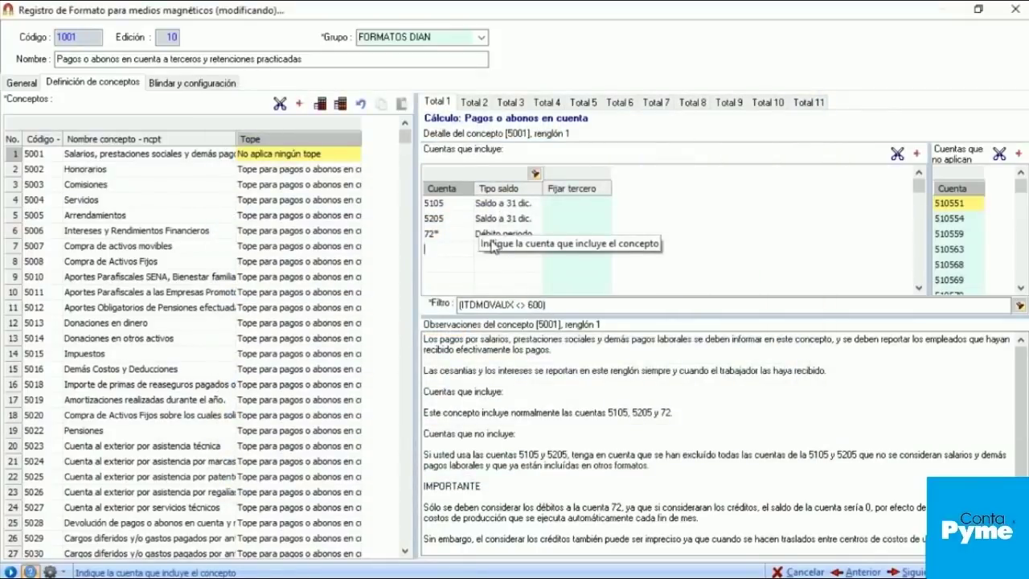
{"action": "left_click", "coordinate": [493, 248]}
{"action": "left_click", "coordinate": [509, 264]}
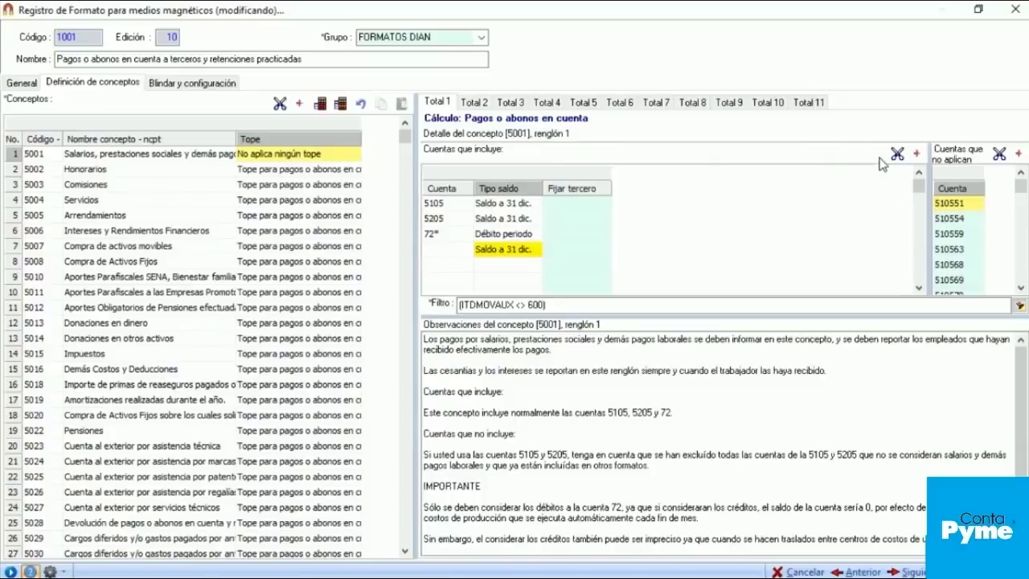
{"action": "left_click", "coordinate": [509, 207]}
{"action": "left_click", "coordinate": [518, 209]}
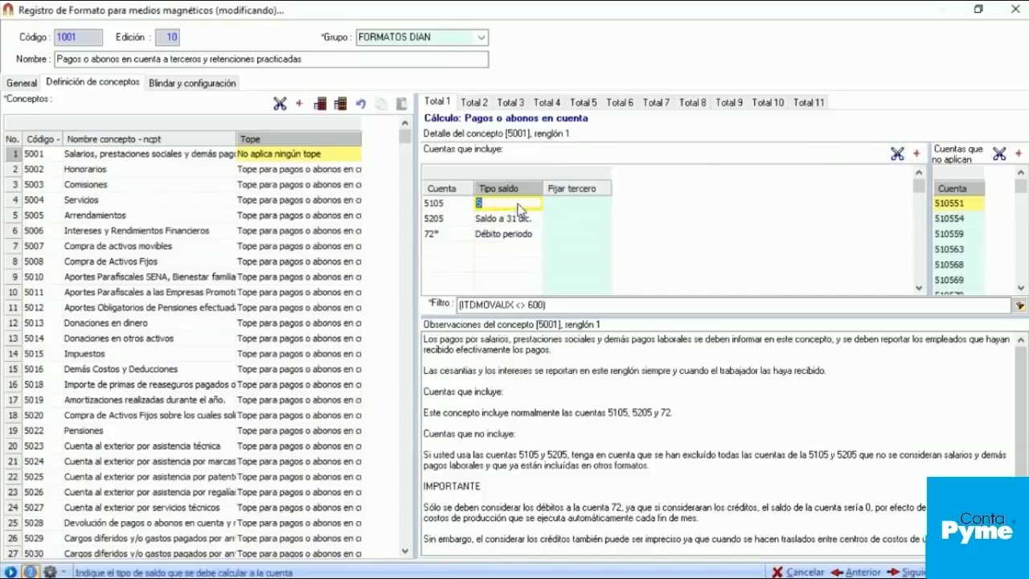
{"action": "left_click", "coordinate": [518, 207]}
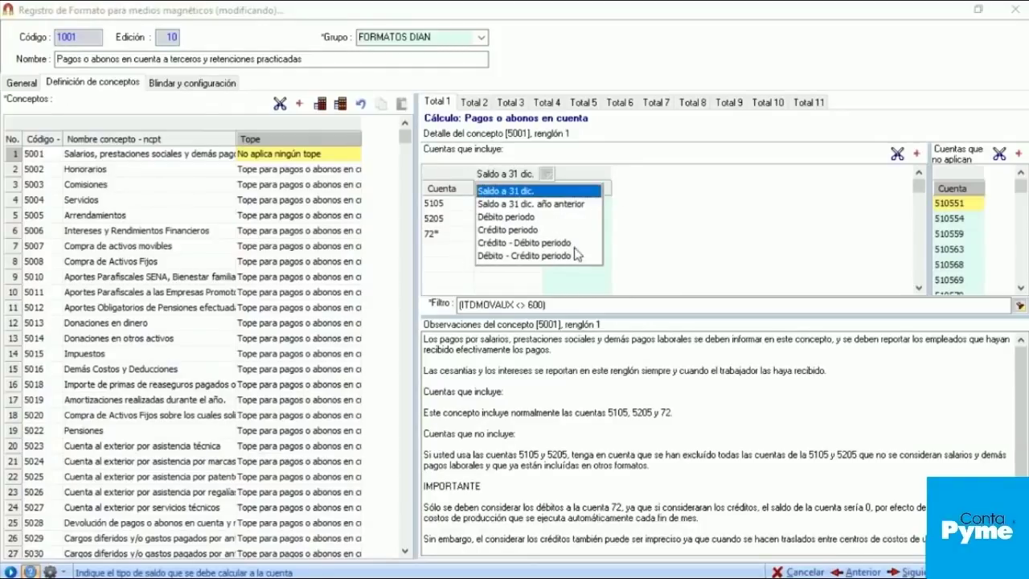
{"action": "left_click", "coordinate": [460, 237]}
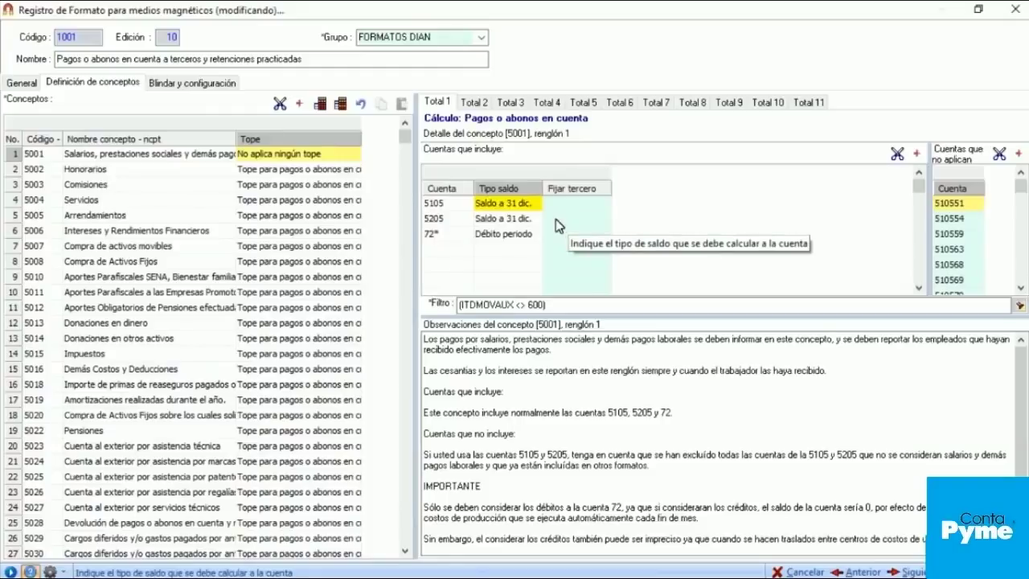
{"action": "left_click", "coordinate": [446, 206]}
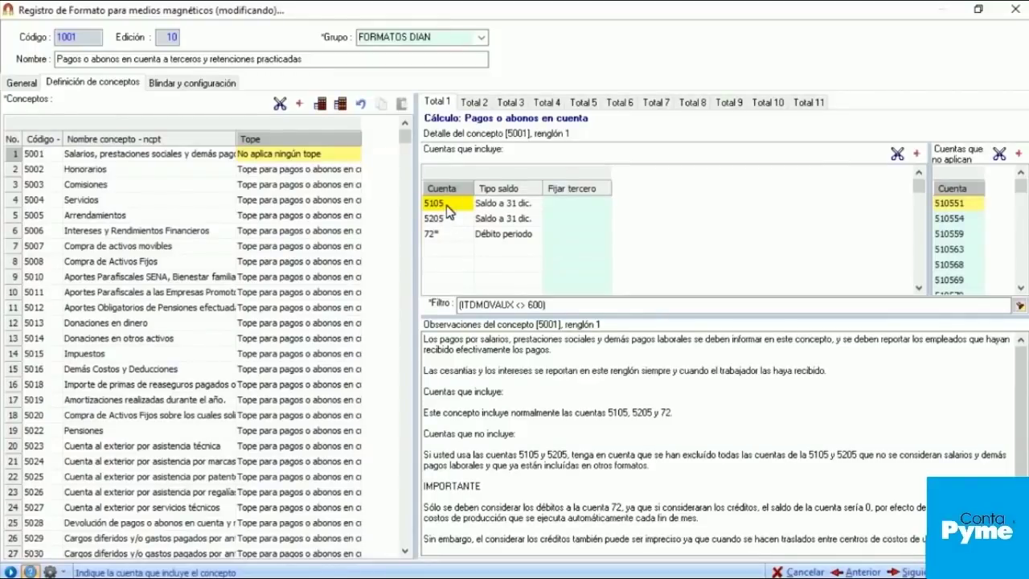
{"action": "left_click", "coordinate": [446, 205]}
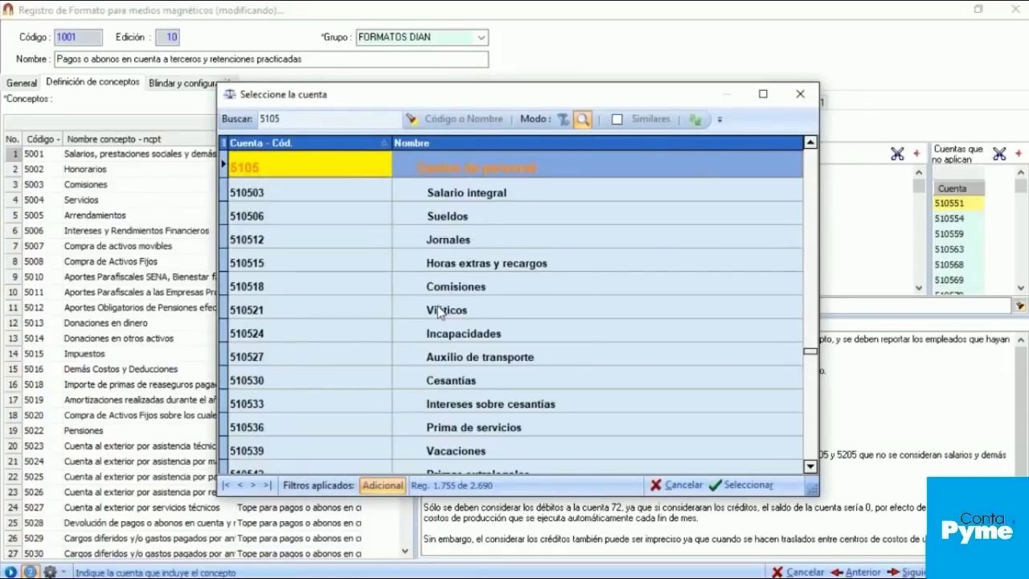
{"action": "scroll", "coordinate": [446, 304], "scroll_direction": "down", "scroll_amount": 4}
{"action": "scroll", "coordinate": [450, 292], "scroll_direction": "up", "scroll_amount": 4}
Step: Leave included account 5105 unchanged and widen the Cuentas que no aplican list
{"action": "left_click", "coordinate": [795, 104]}
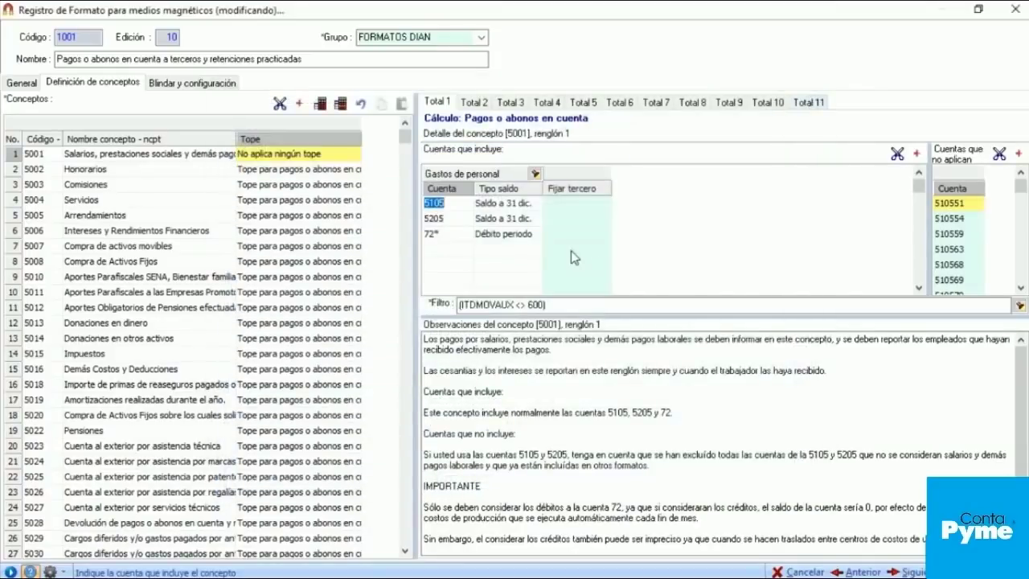
{"action": "left_click", "coordinate": [568, 243]}
{"action": "left_click_drag", "start_coordinate": [927, 187], "coordinate": [731, 180]}
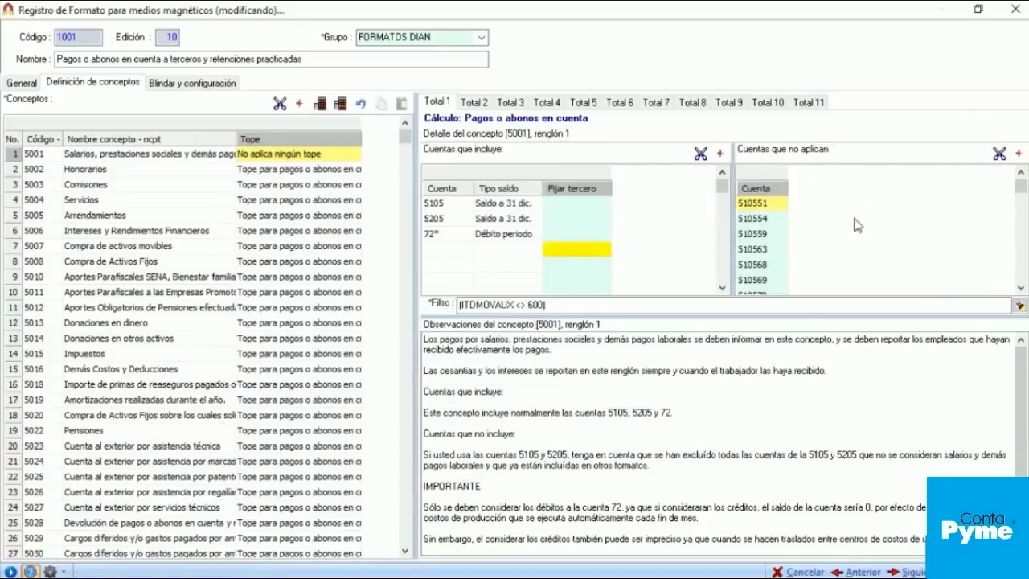
{"action": "left_click", "coordinate": [442, 206]}
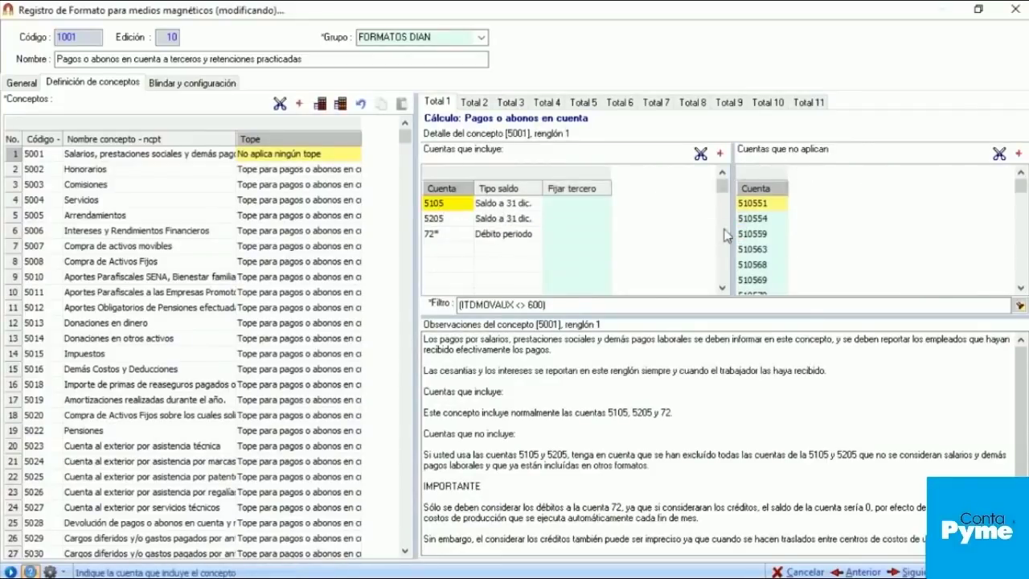
Step: Review concept 5001's excluded accounts 510551, 510559 and 510568
{"action": "left_click", "coordinate": [780, 205]}
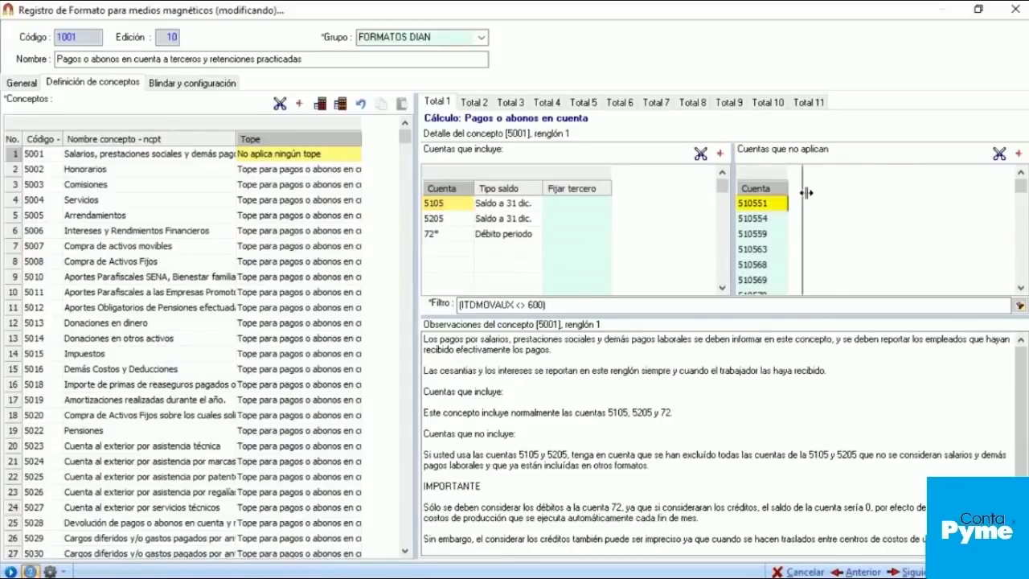
{"action": "left_click", "coordinate": [751, 209]}
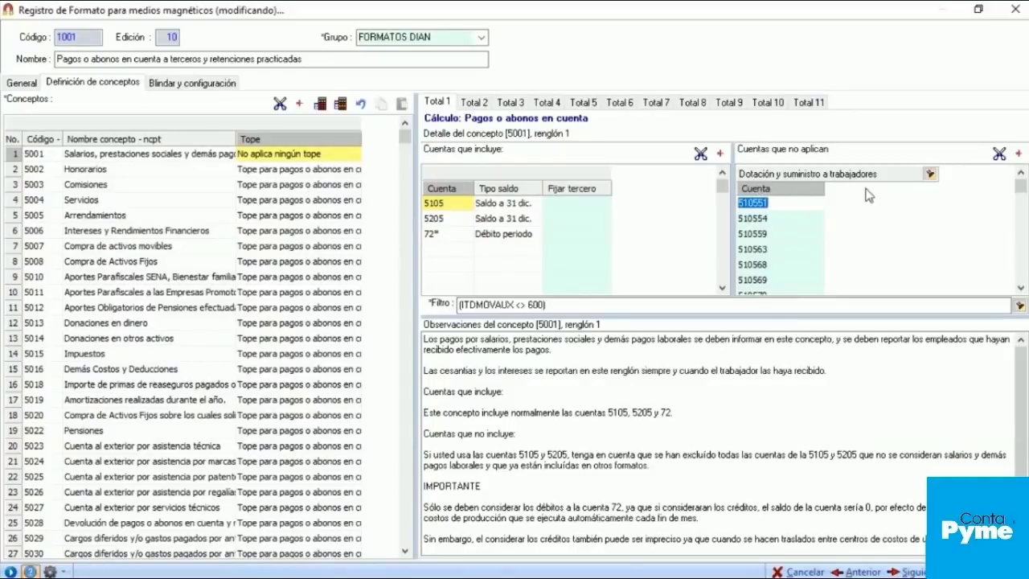
{"action": "left_click", "coordinate": [785, 233]}
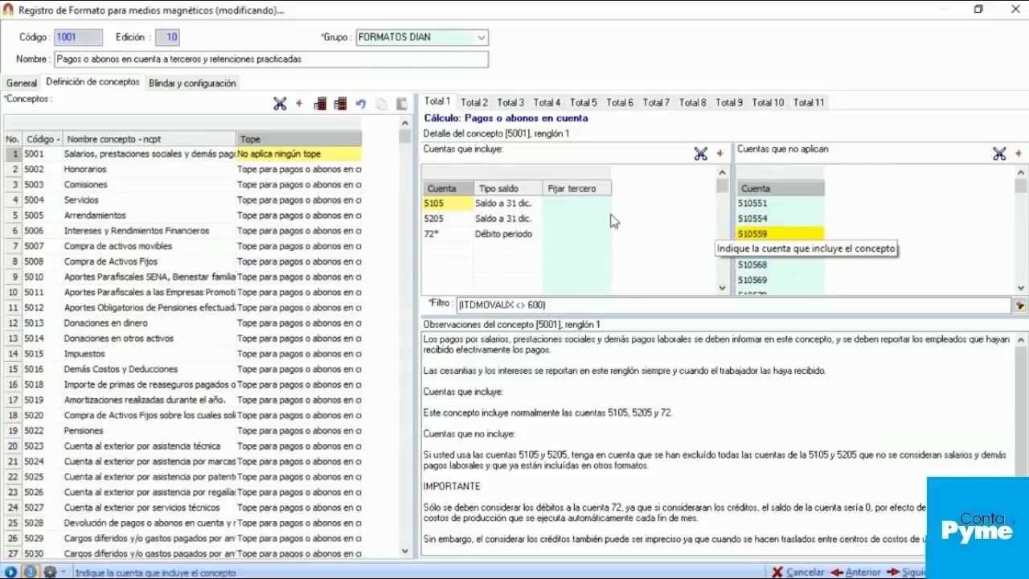
{"action": "left_click", "coordinate": [780, 267]}
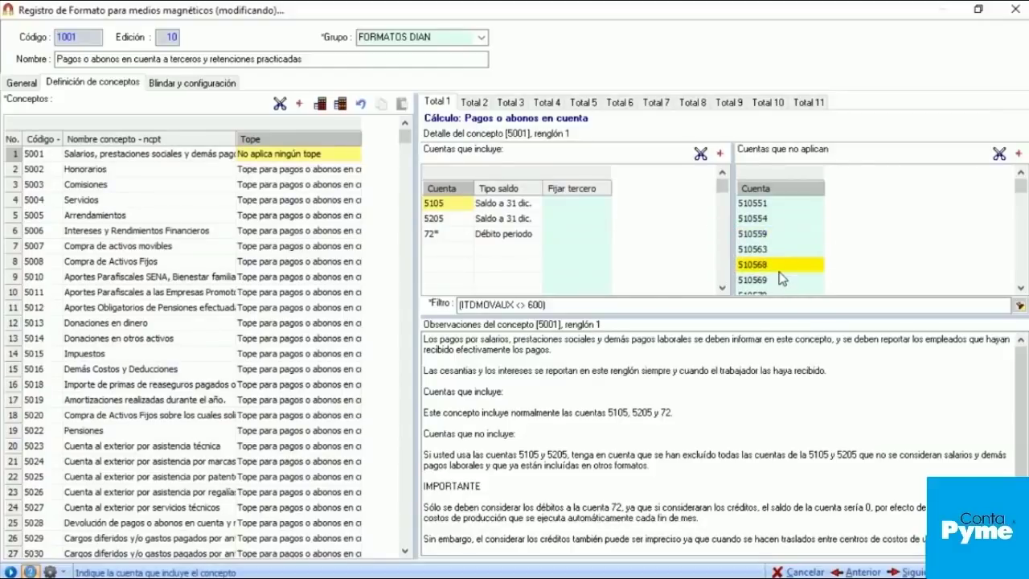
{"action": "scroll", "coordinate": [778, 277], "scroll_direction": "down", "scroll_amount": 10}
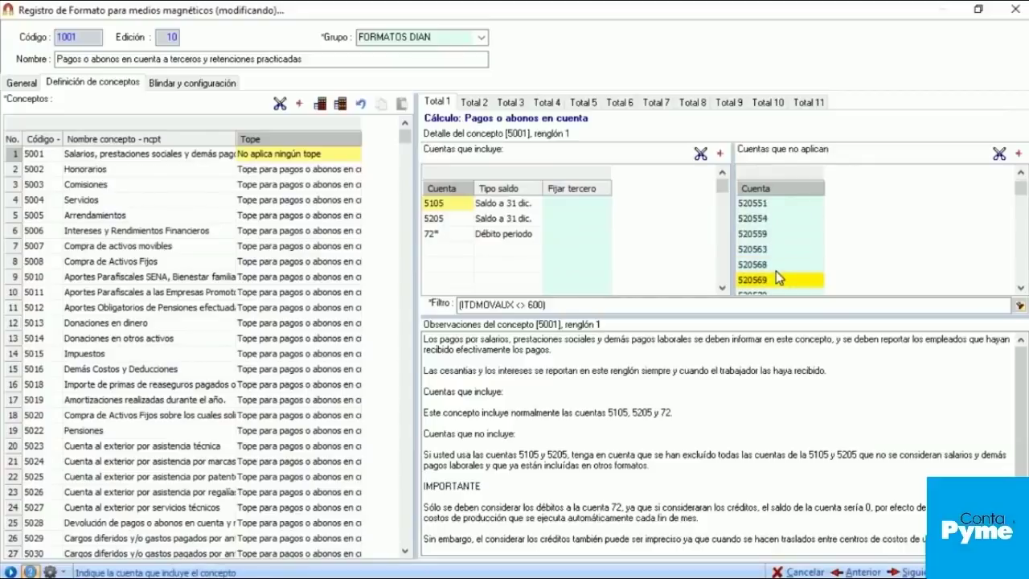
{"action": "scroll", "coordinate": [771, 273], "scroll_direction": "up", "scroll_amount": 10}
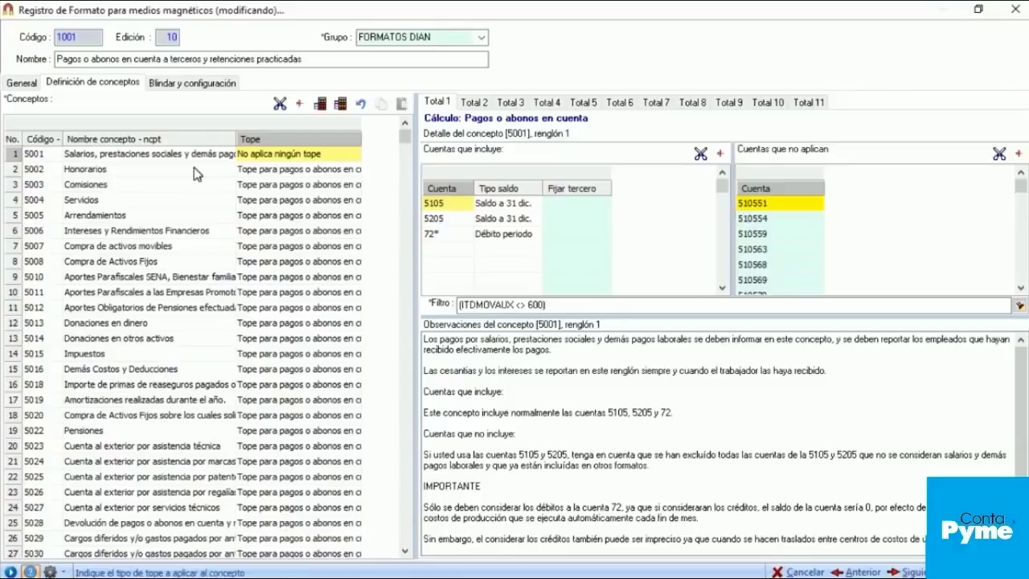
Step: Review concept 5001's non-deductible, IVA and withholding totals, then return to Pagos o abonos en cuenta
{"action": "left_click", "coordinate": [474, 103]}
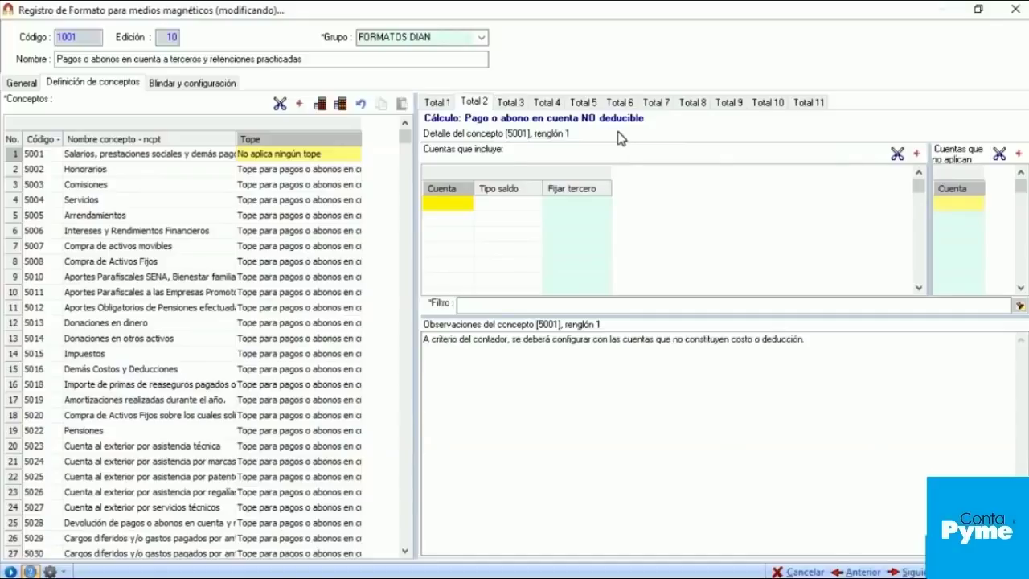
{"action": "left_click", "coordinate": [520, 103]}
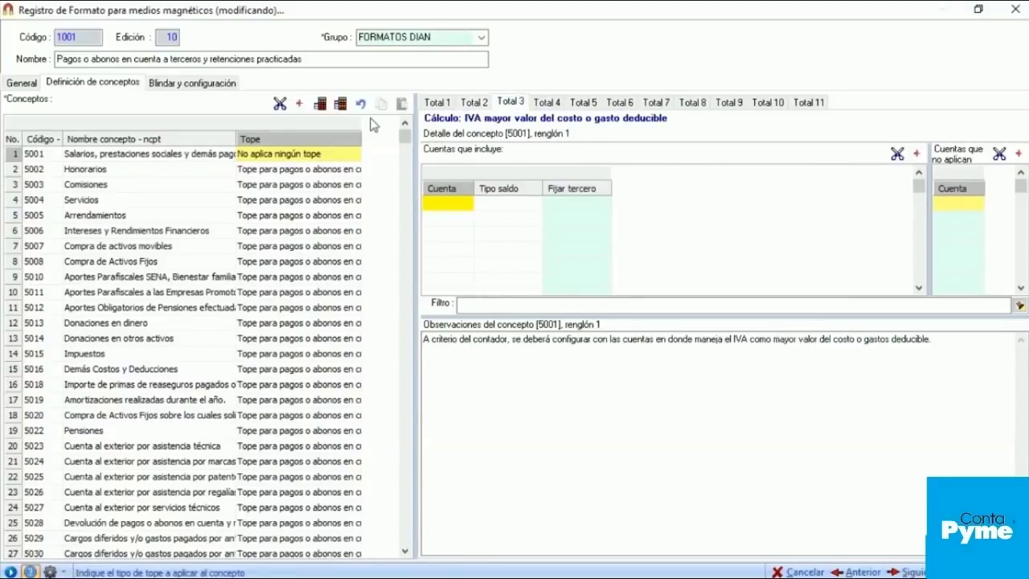
{"action": "left_click", "coordinate": [551, 109]}
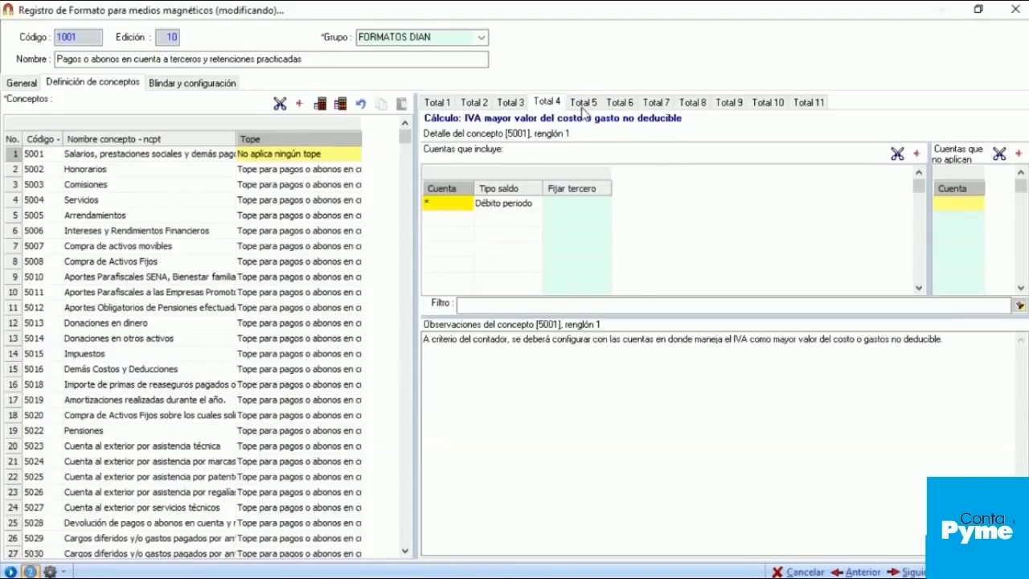
{"action": "left_click", "coordinate": [582, 106]}
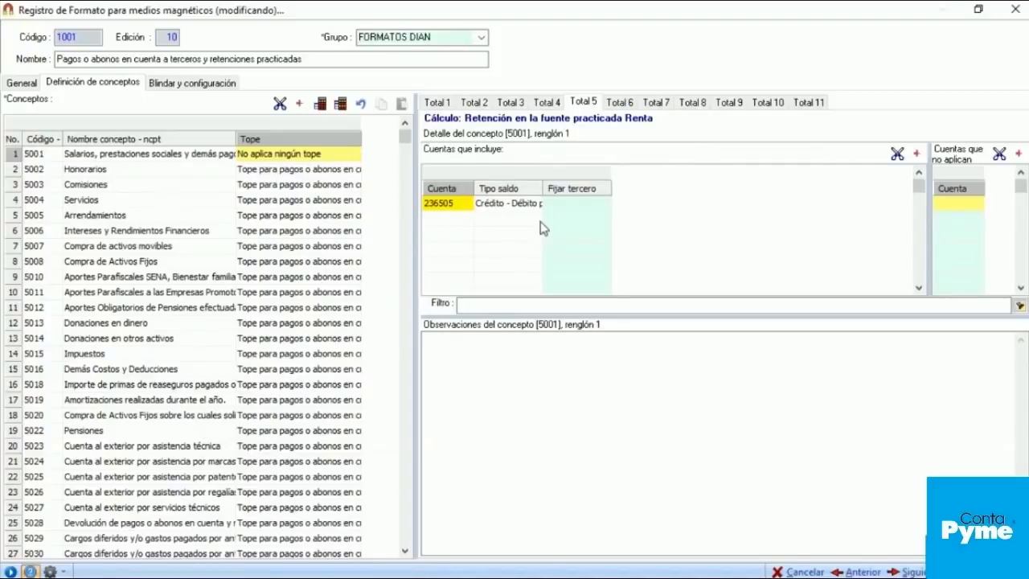
{"action": "left_click_drag", "start_coordinate": [543, 189], "coordinate": [591, 188]}
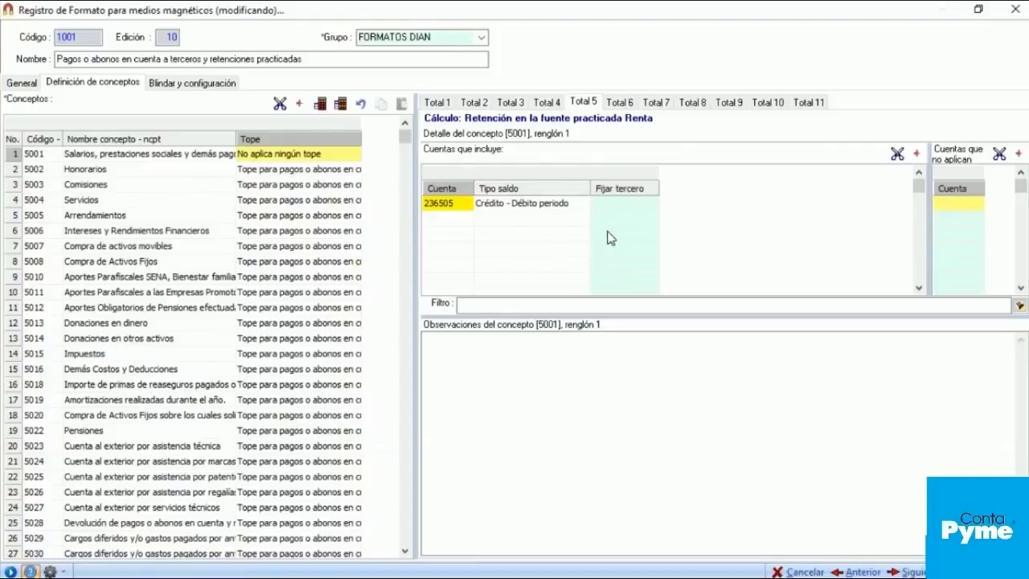
{"action": "left_click", "coordinate": [438, 104]}
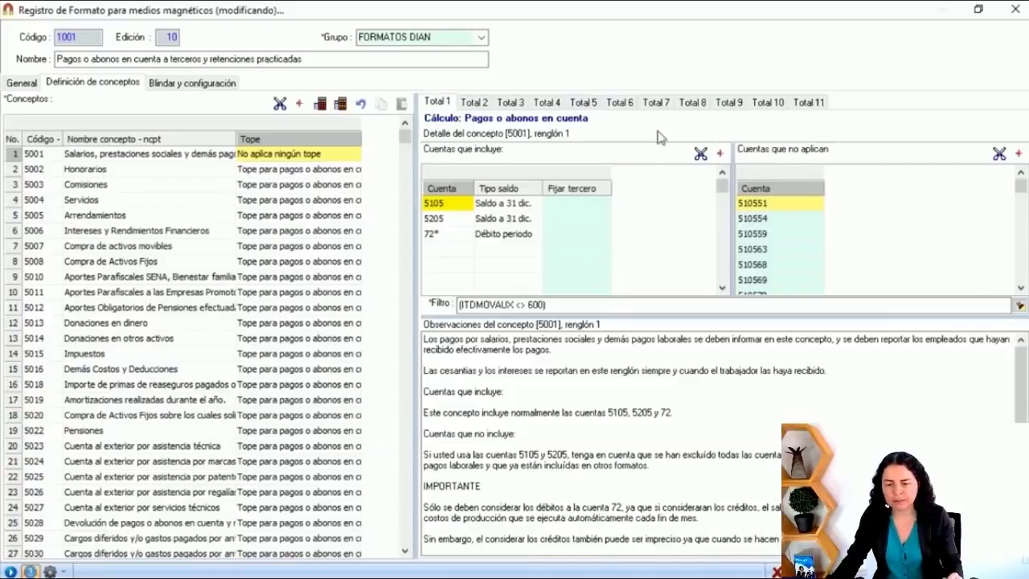
{"action": "left_click", "coordinate": [617, 105]}
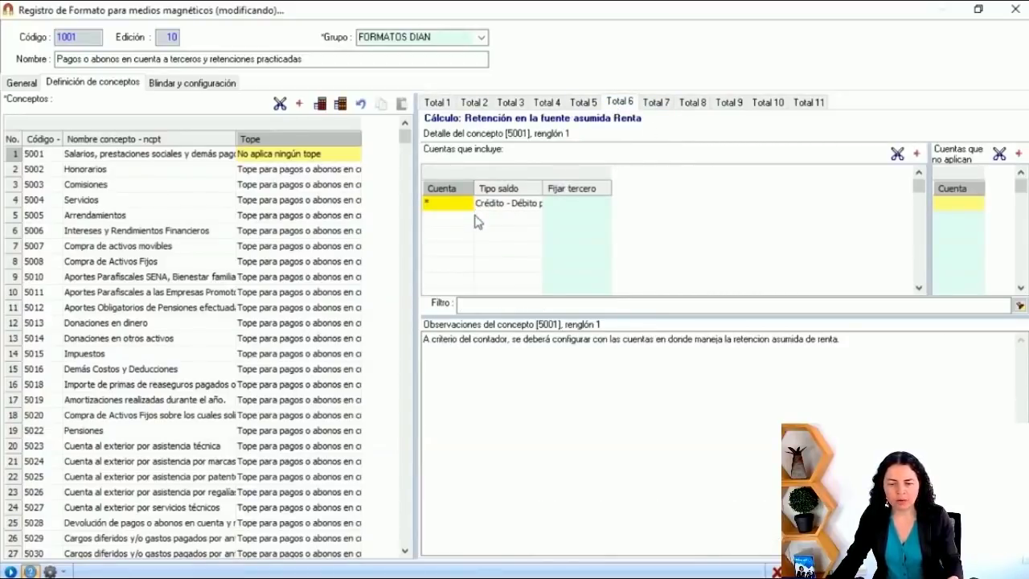
{"action": "left_click", "coordinate": [667, 105]}
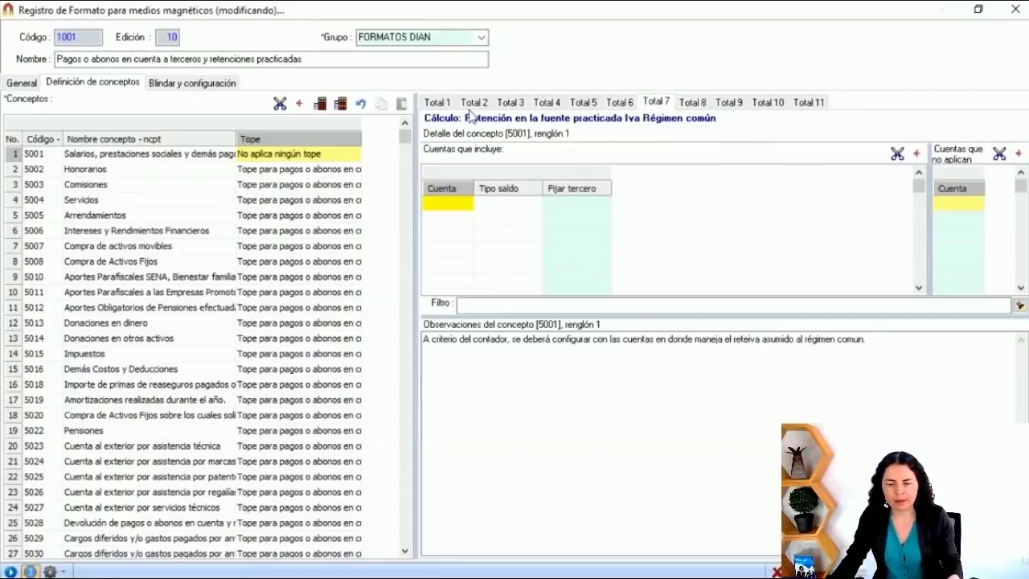
{"action": "left_click", "coordinate": [440, 103]}
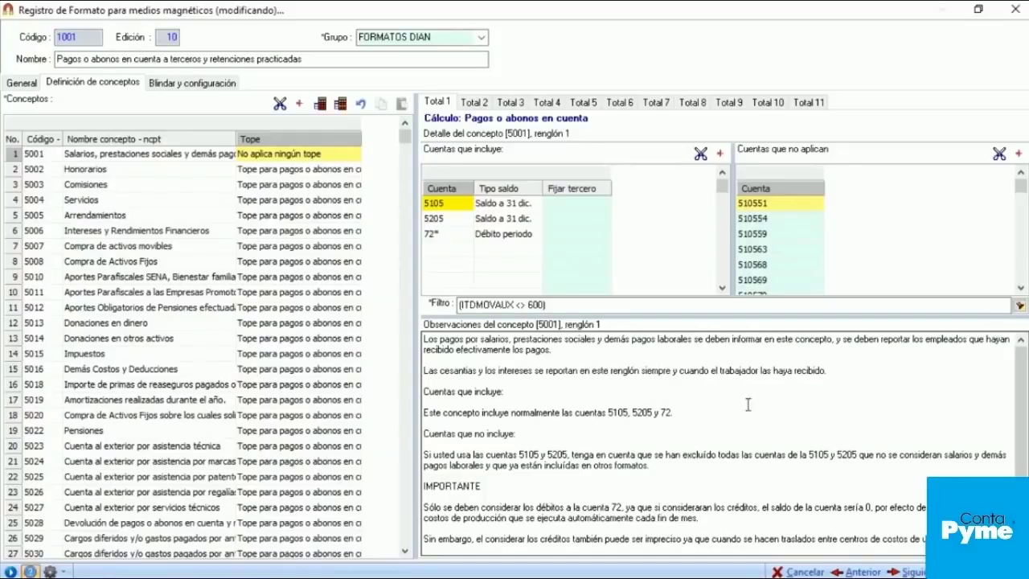
{"action": "left_click", "coordinate": [479, 263]}
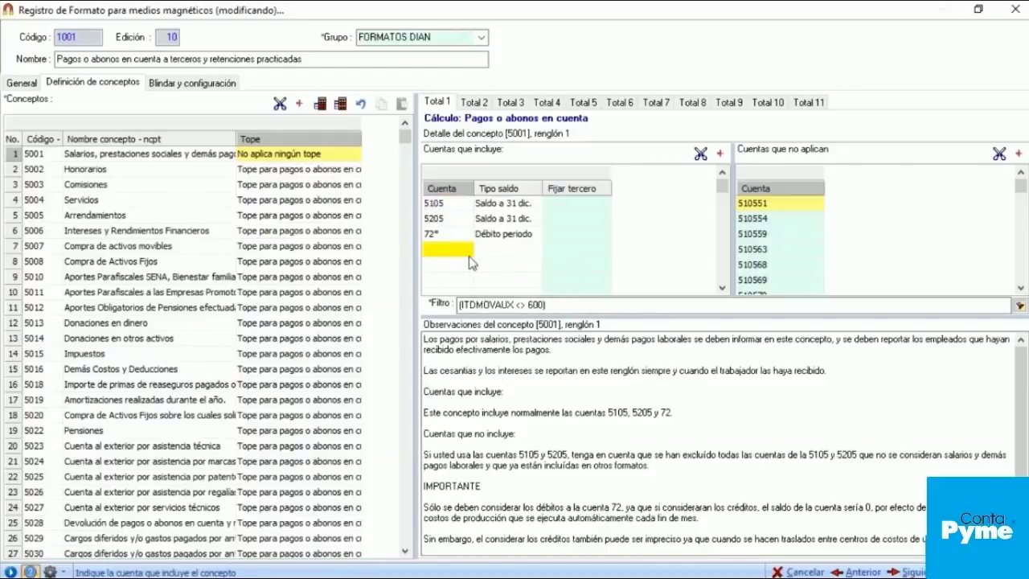
{"action": "left_click", "coordinate": [443, 211]}
{"action": "left_click", "coordinate": [508, 304]}
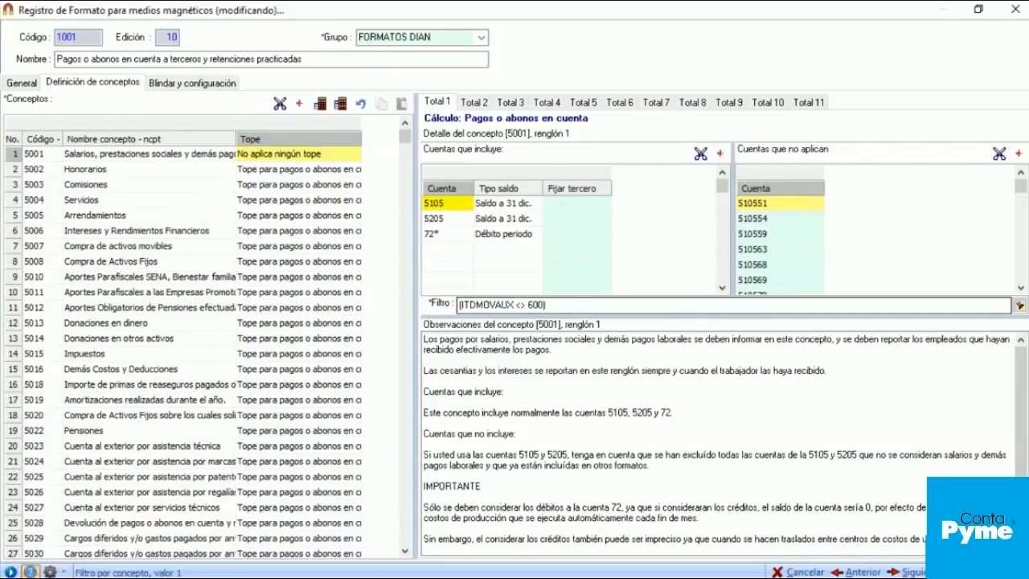
{"action": "left_click", "coordinate": [538, 272]}
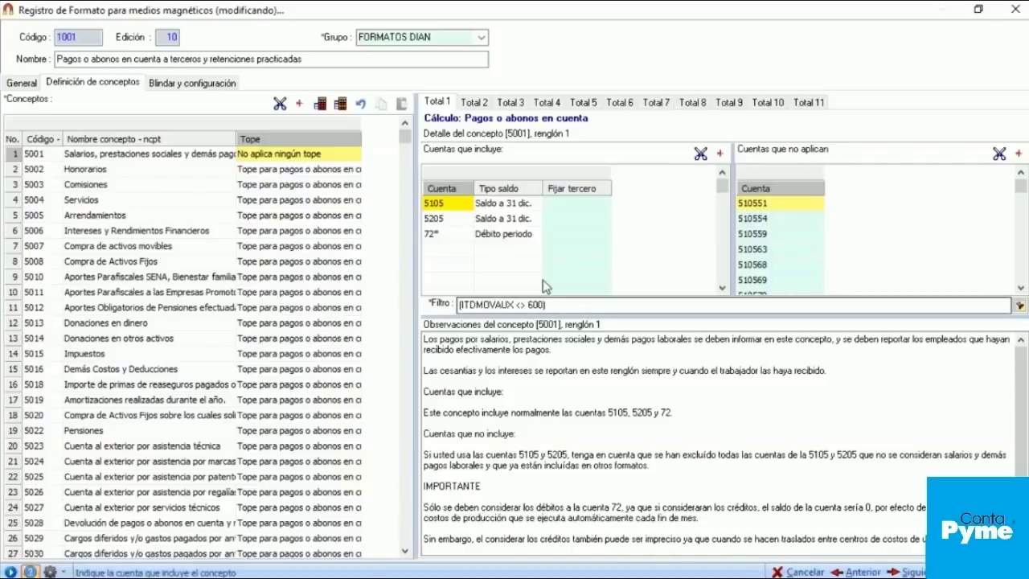
{"action": "left_click", "coordinate": [573, 307]}
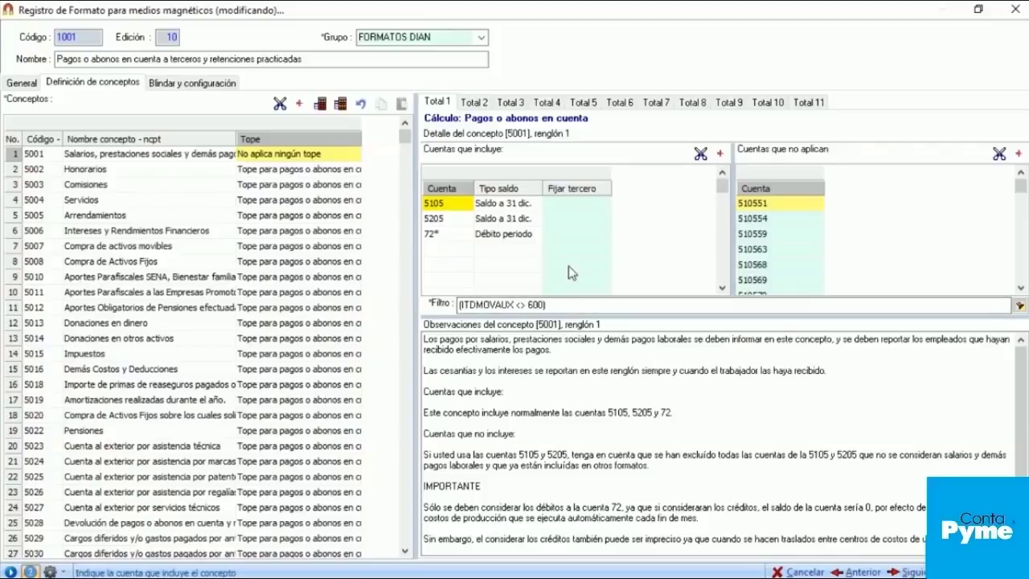
{"action": "left_click", "coordinate": [1019, 306]}
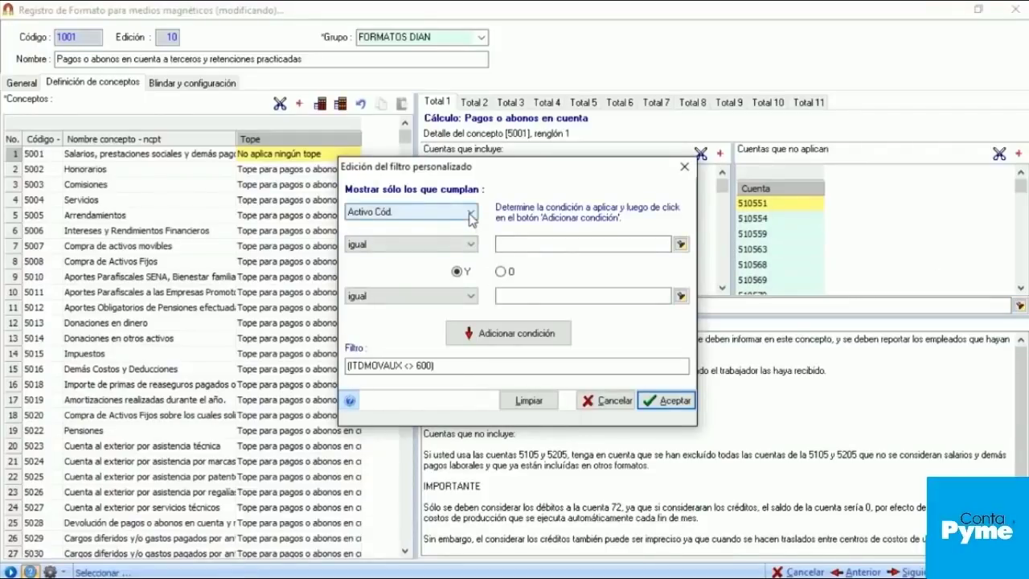
{"action": "left_click", "coordinate": [471, 213]}
{"action": "mouse_move", "coordinate": [473, 239]}
{"action": "left_mouse_down"}
{"action": "mouse_move", "coordinate": [481, 291]}
{"action": "mouse_move", "coordinate": [473, 231]}
{"action": "left_mouse_up"}
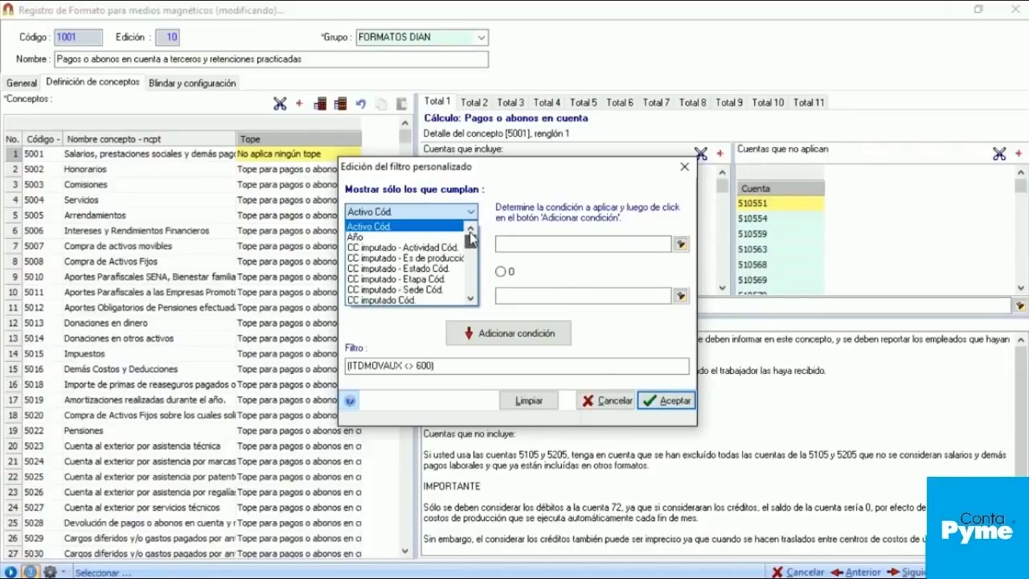
{"action": "left_click", "coordinate": [682, 170]}
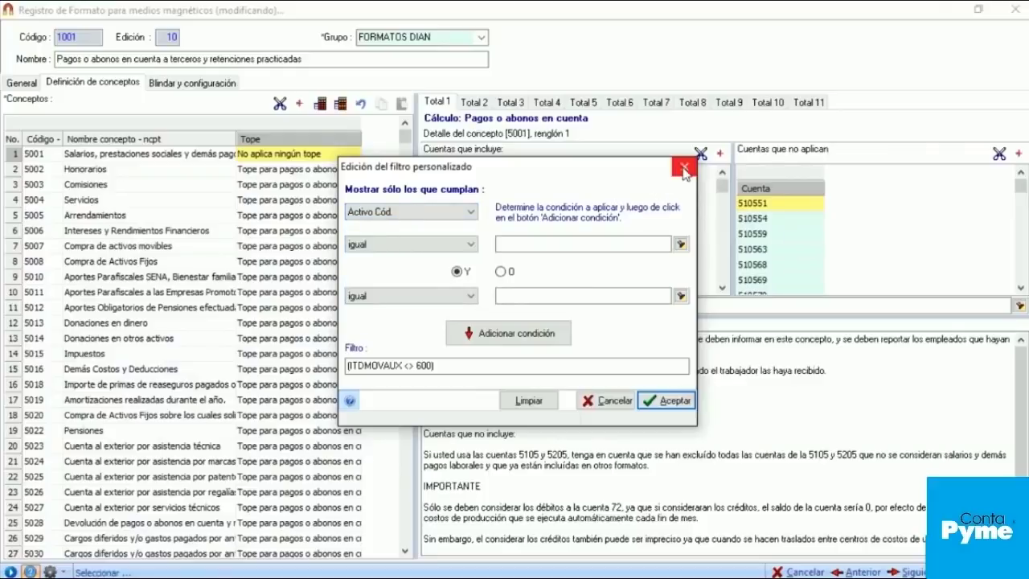
{"action": "left_click", "coordinate": [683, 168]}
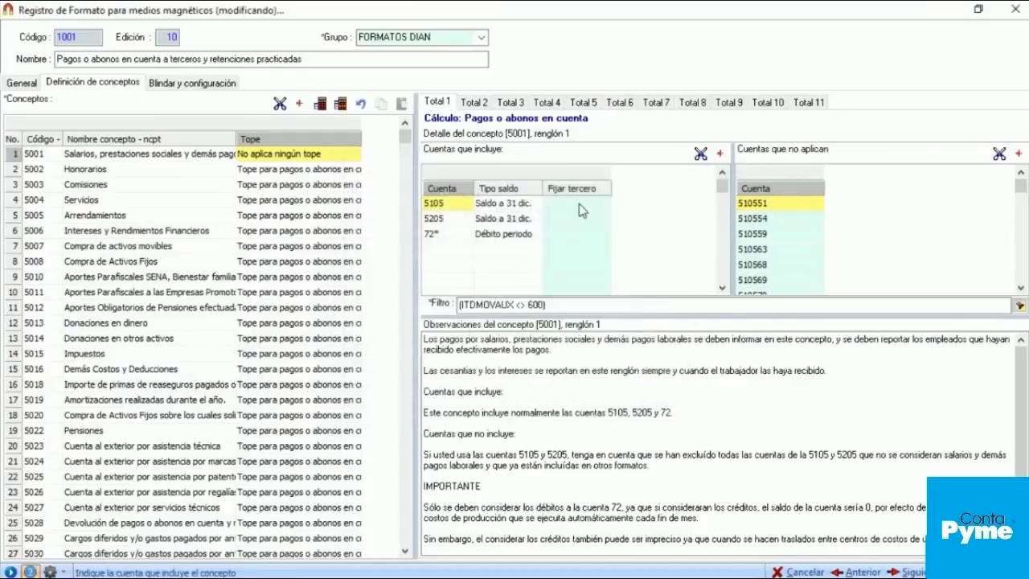
Step: Browse concepts 5002 Honorarios, 5003 Comisiones, 5012, 5008 and 5019, ending on 5004 Servicios
{"action": "left_click", "coordinate": [111, 175]}
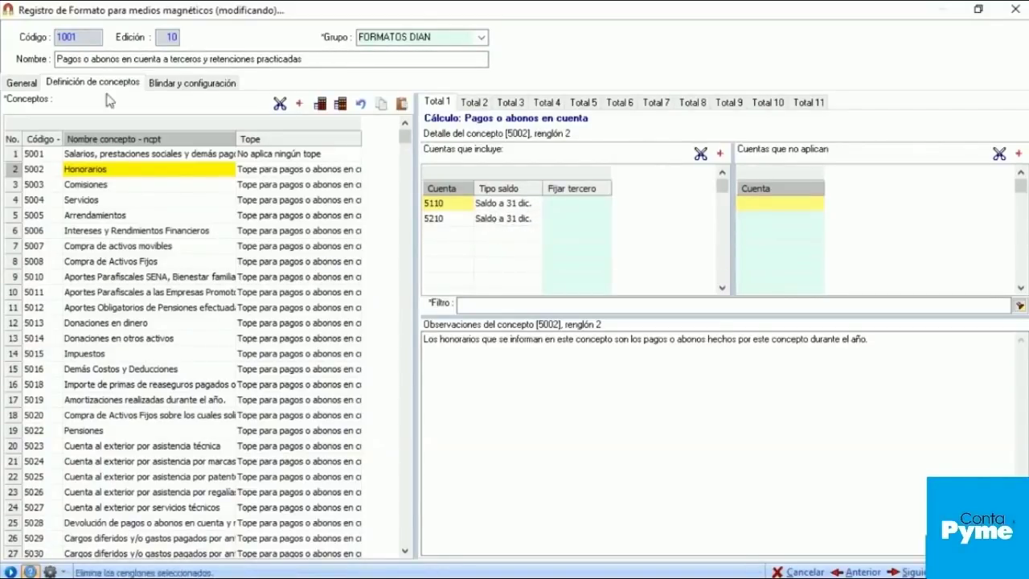
{"action": "left_click", "coordinate": [103, 190]}
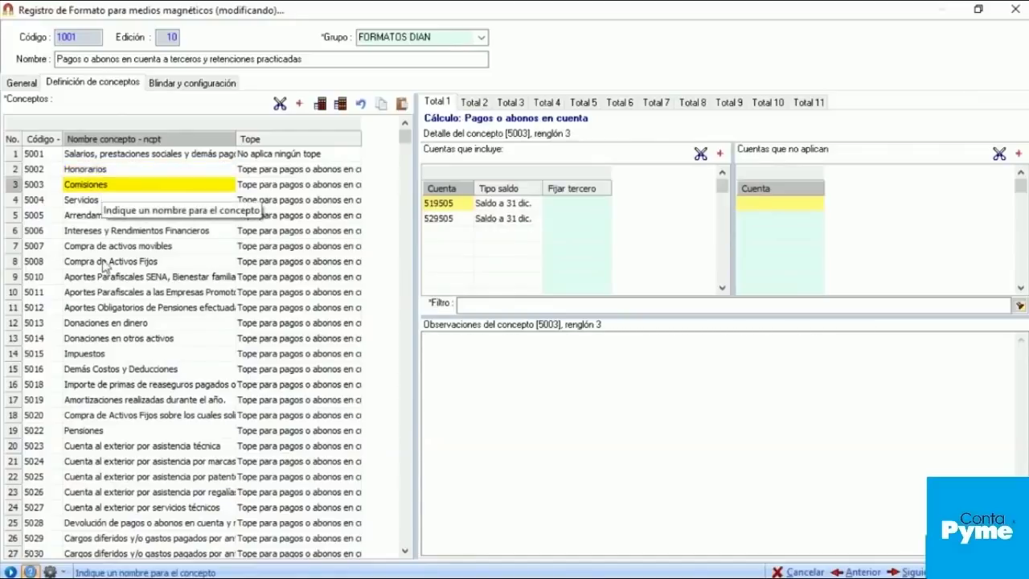
{"action": "left_click", "coordinate": [126, 312]}
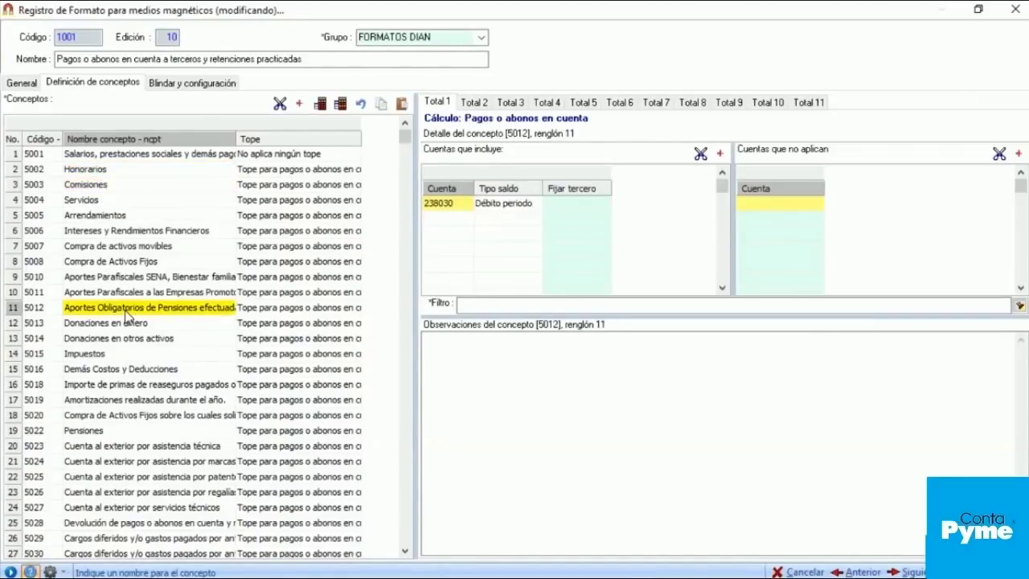
{"action": "left_click", "coordinate": [107, 266]}
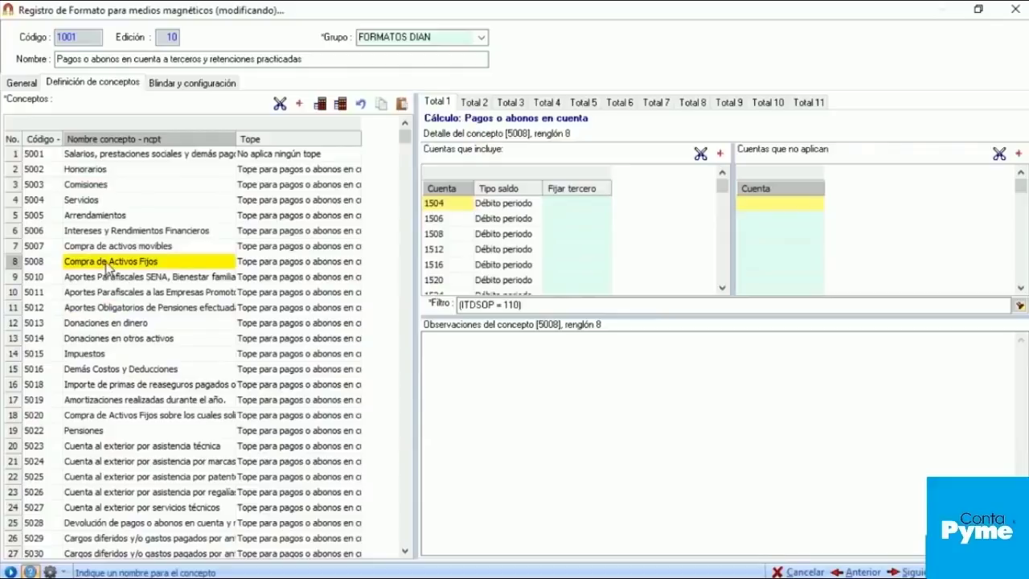
{"action": "key", "text": "Down"}
{"action": "key", "text": "Down"}
{"action": "key", "text": "Down"}
{"action": "key", "text": "Down"}
{"action": "key", "text": "Down"}
{"action": "key", "text": "Down"}
{"action": "key", "text": "Down"}
{"action": "key", "text": "Down"}
{"action": "key", "text": "Down"}
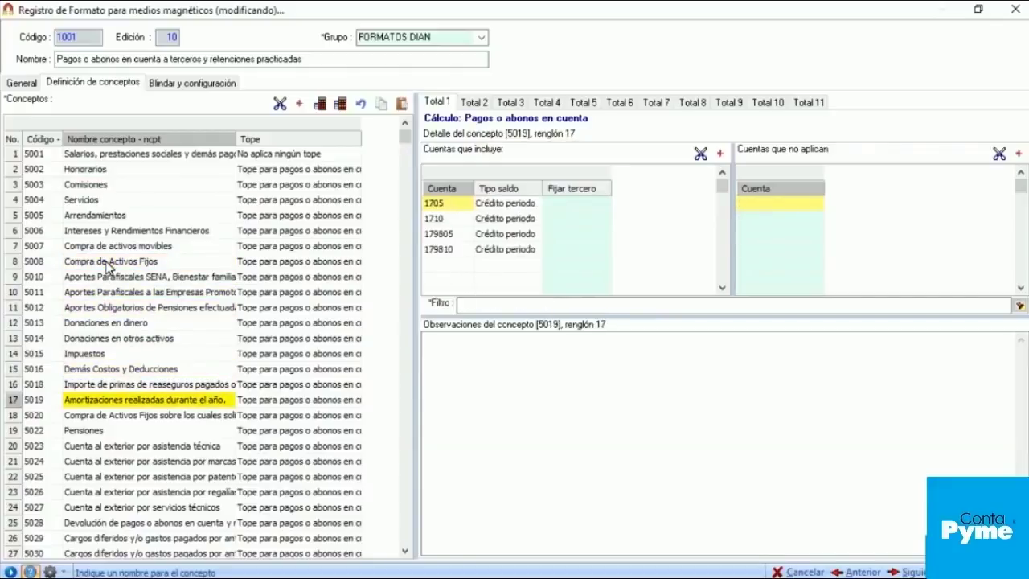
{"action": "left_click", "coordinate": [103, 202]}
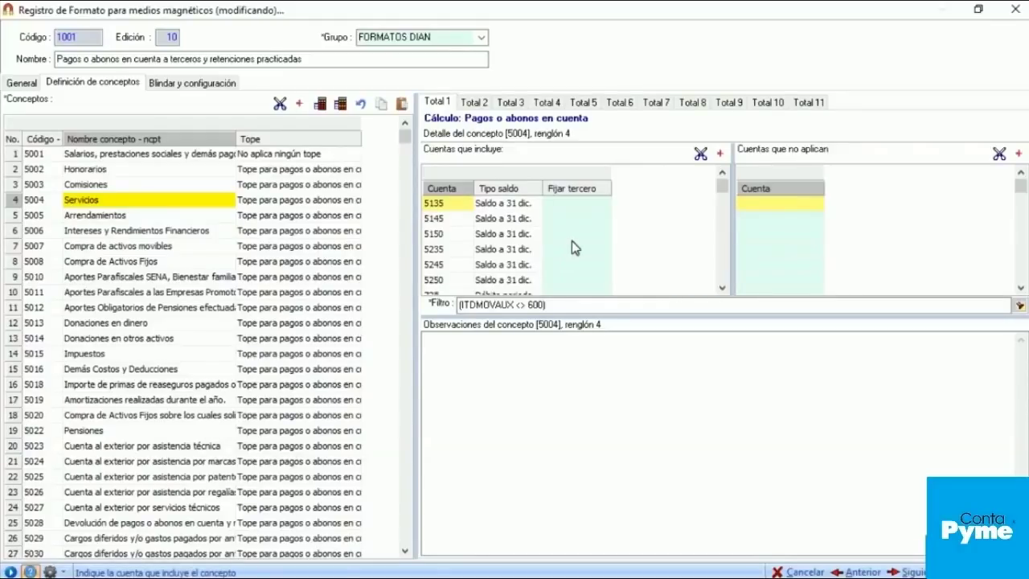
Step: Advance to Blindar y configuración, review the verification's 112 comments and 680 warnings, and close it
{"action": "left_click", "coordinate": [899, 572]}
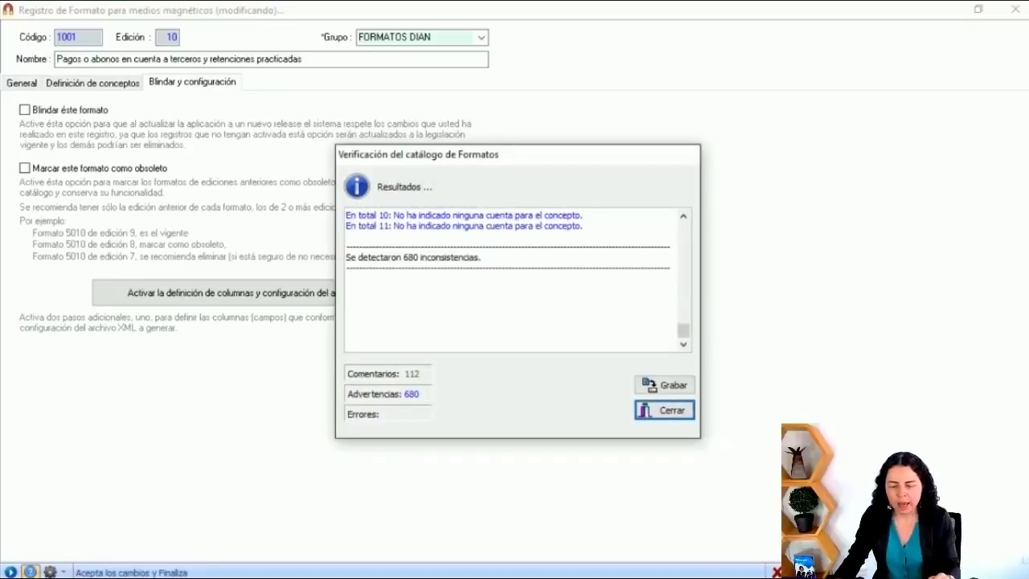
{"action": "mouse_move", "coordinate": [690, 336]}
{"action": "left_mouse_down"}
{"action": "mouse_move", "coordinate": [684, 300]}
{"action": "mouse_move", "coordinate": [686, 318]}
{"action": "left_mouse_up"}
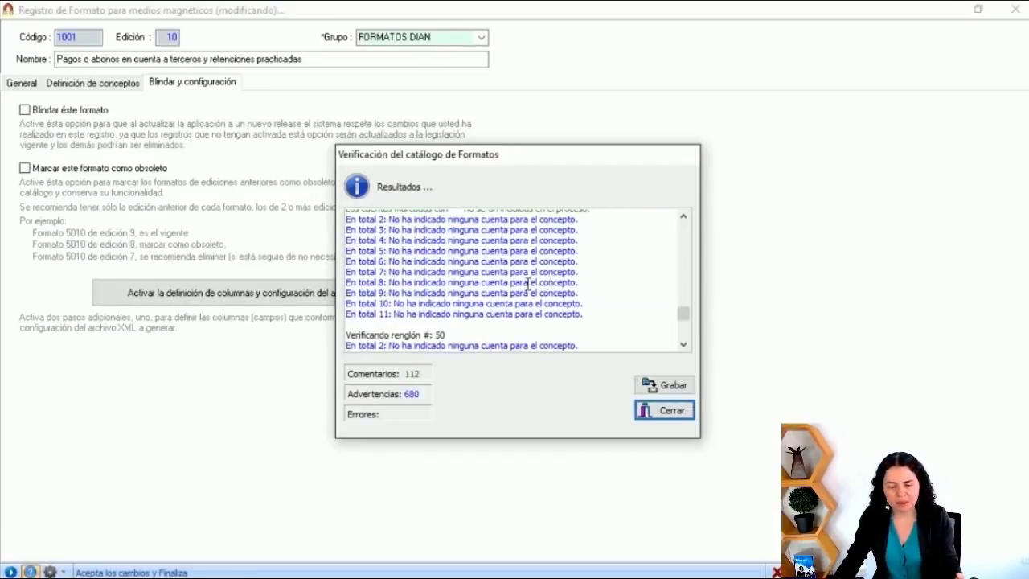
{"action": "scroll", "coordinate": [526, 283], "scroll_direction": "down", "scroll_amount": 3}
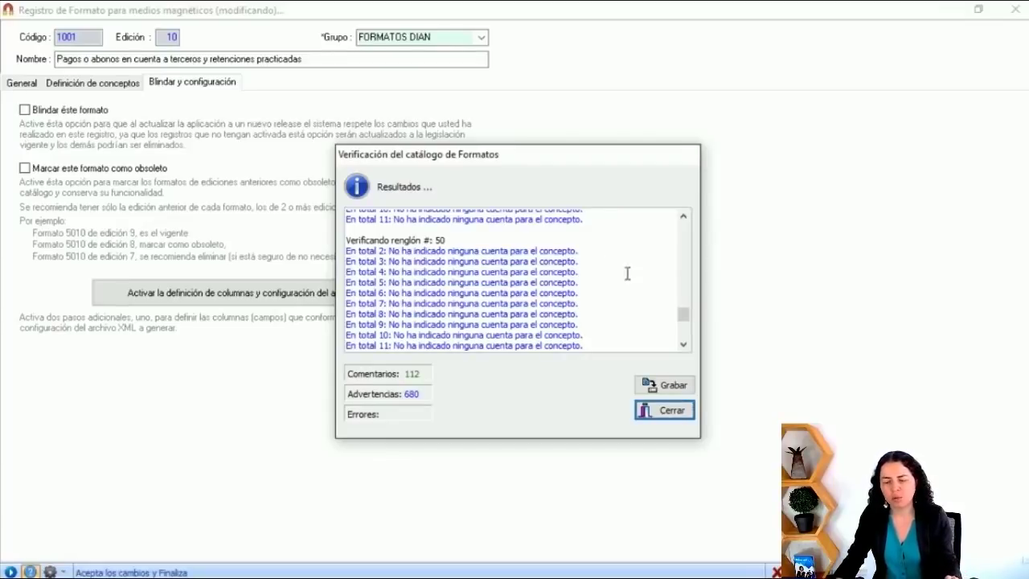
{"action": "left_click", "coordinate": [662, 414]}
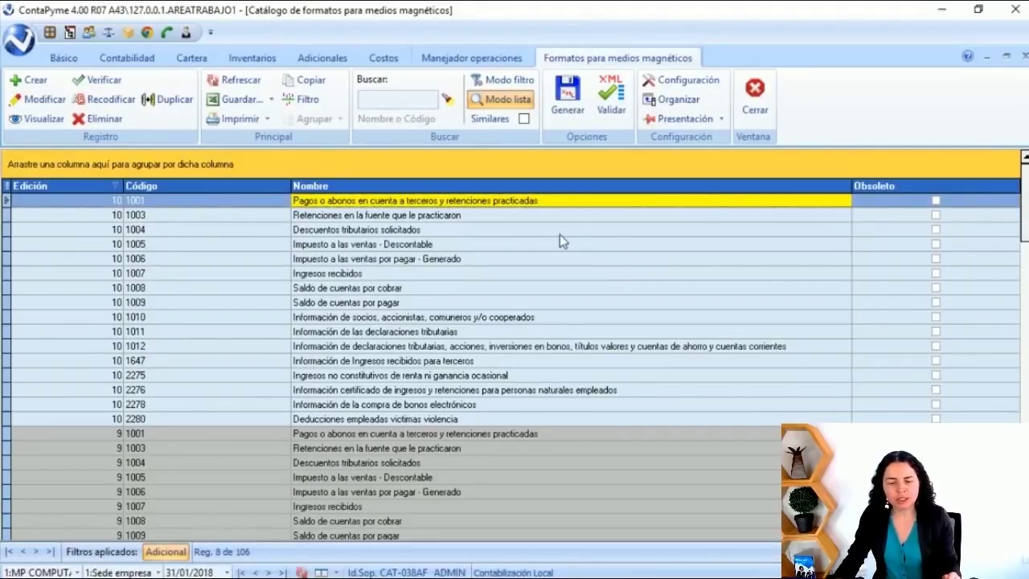
Step: Reselect format 1001 Pagos o abonos in the catalogue
{"action": "left_click", "coordinate": [559, 231]}
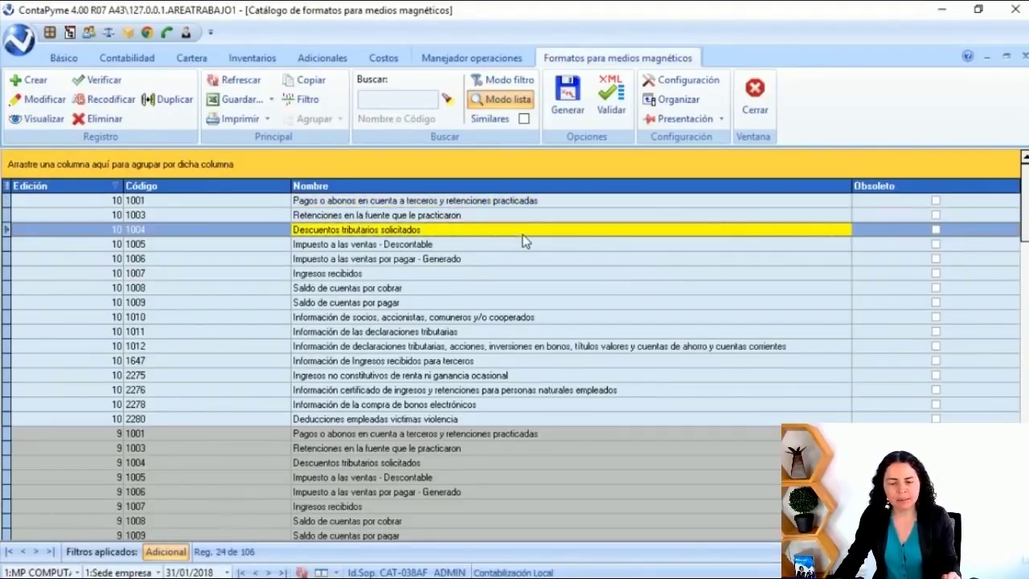
{"action": "left_click", "coordinate": [516, 202]}
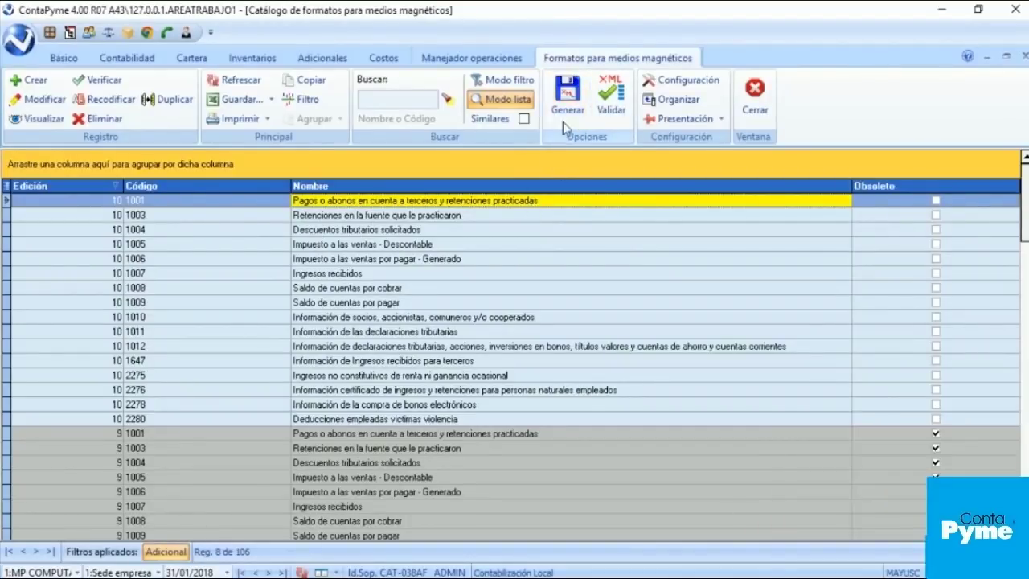
{"action": "left_click", "coordinate": [489, 216]}
{"action": "left_click", "coordinate": [489, 202]}
Step: Start generating format 1001 and close the verification showing 3 comments and 1 warning
{"action": "left_click", "coordinate": [568, 95]}
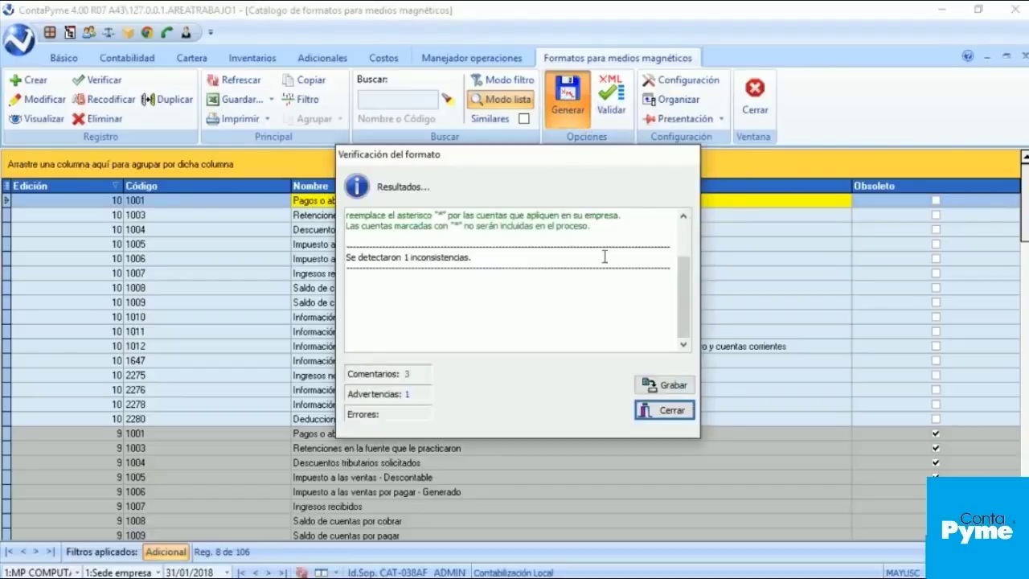
{"action": "left_click_drag", "start_coordinate": [684, 317], "coordinate": [688, 274]}
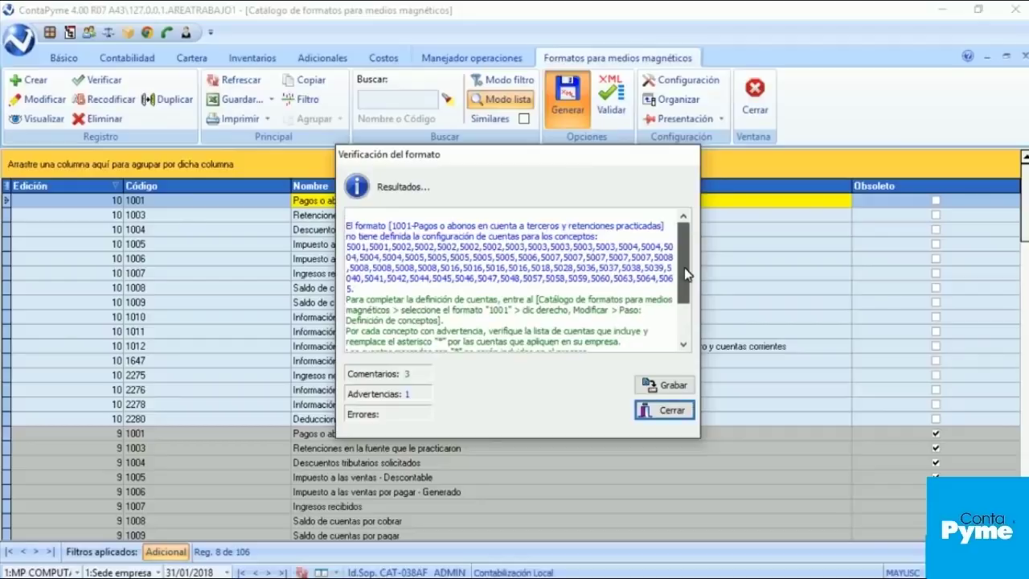
{"action": "left_click_drag", "start_coordinate": [686, 274], "coordinate": [689, 325]}
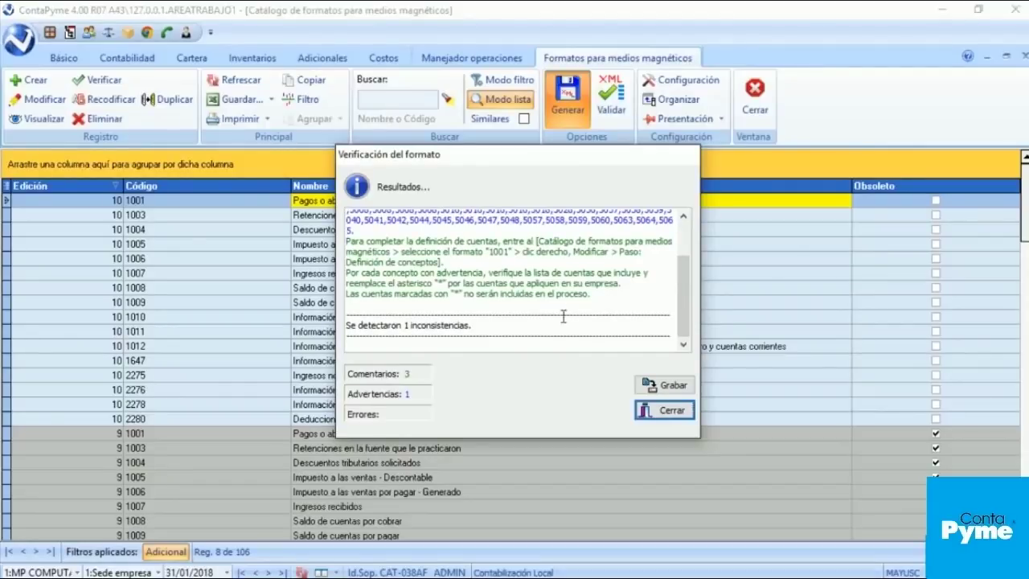
{"action": "left_click", "coordinate": [648, 419]}
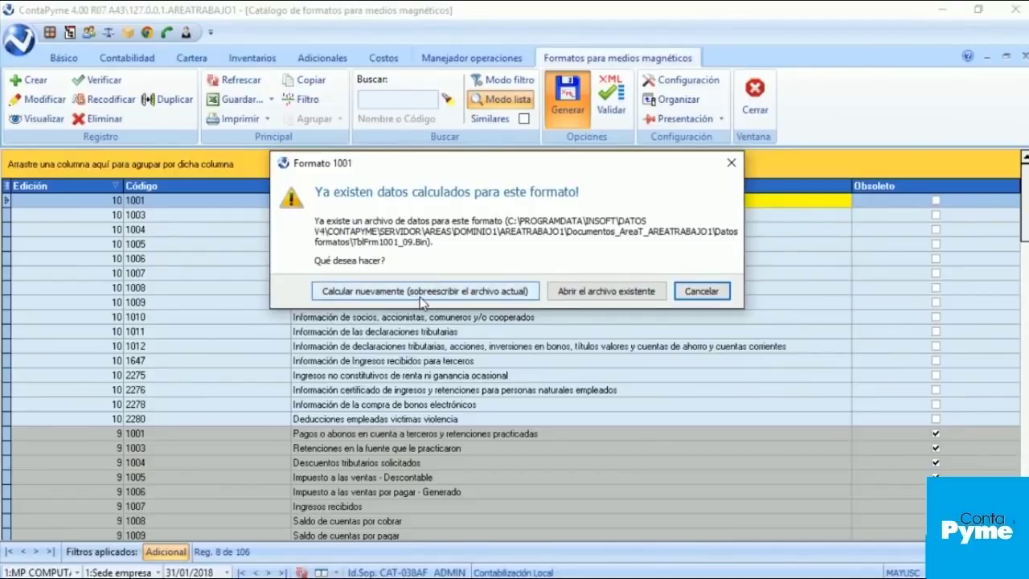
Step: Recalculate Formato 1001 for 1/01/2017–31/12/2017 with local accounting, overwriting the existing data
{"action": "left_click", "coordinate": [439, 297]}
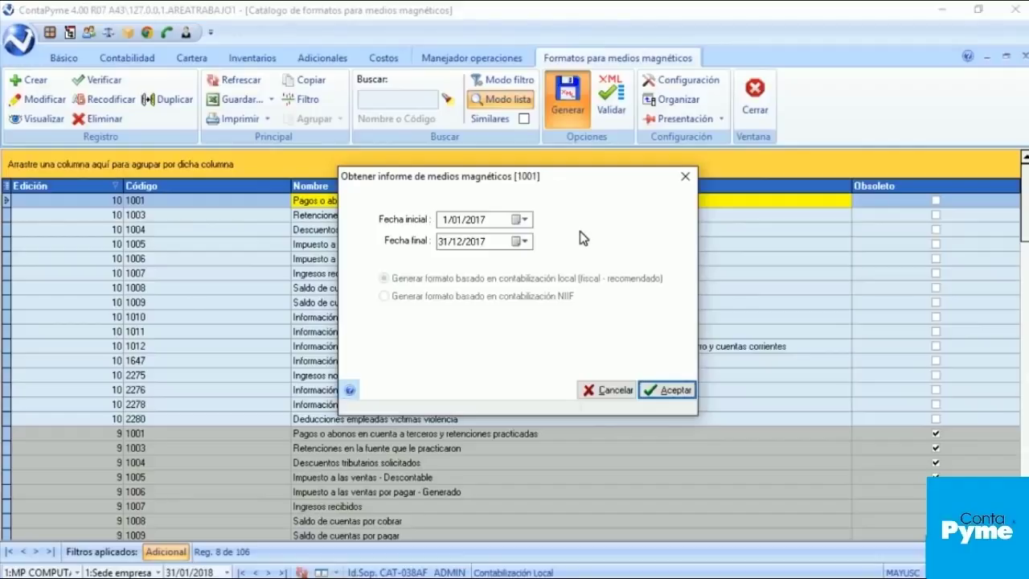
{"action": "left_click", "coordinate": [667, 391]}
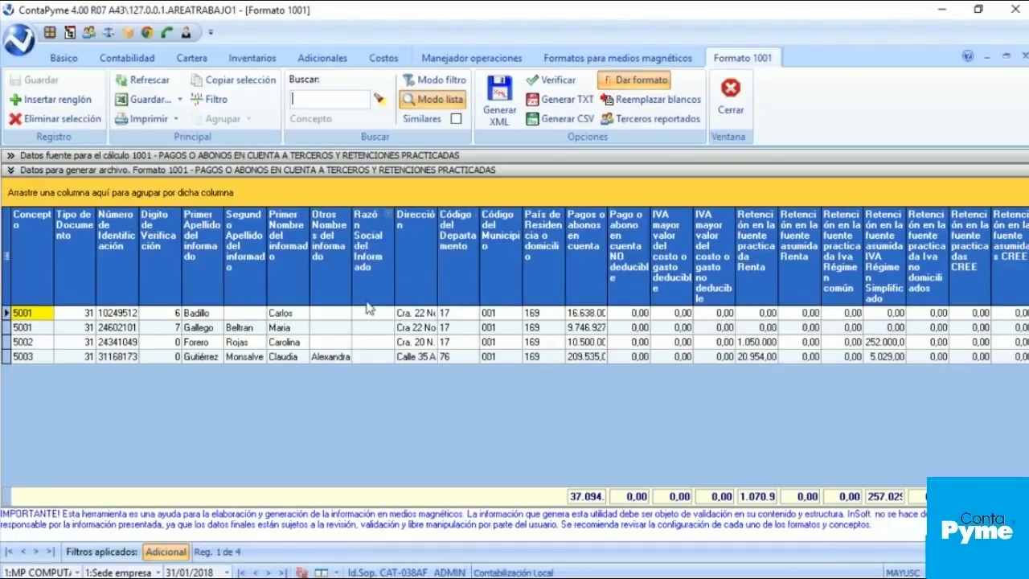
Step: Inspect the first informants' name fields and expand the 'Datos fuente para el cálculo 1001' grid
{"action": "left_click", "coordinate": [375, 317]}
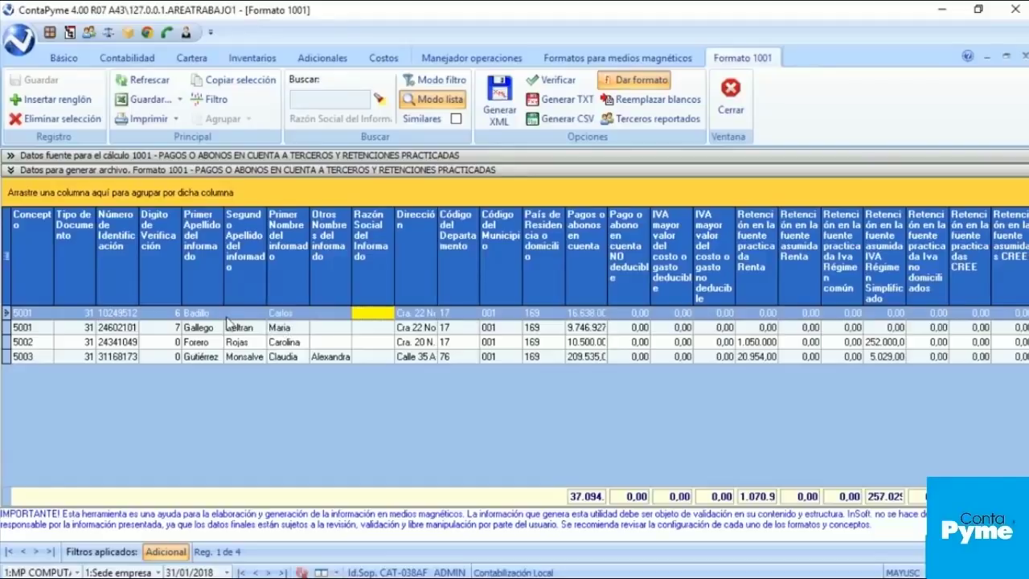
{"action": "left_click", "coordinate": [193, 313]}
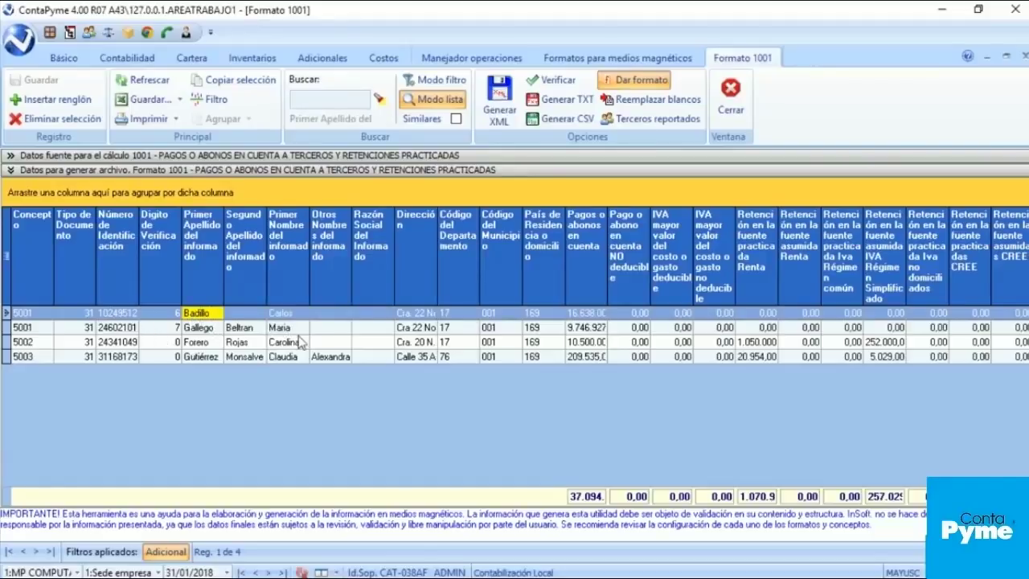
{"action": "left_click", "coordinate": [282, 314]}
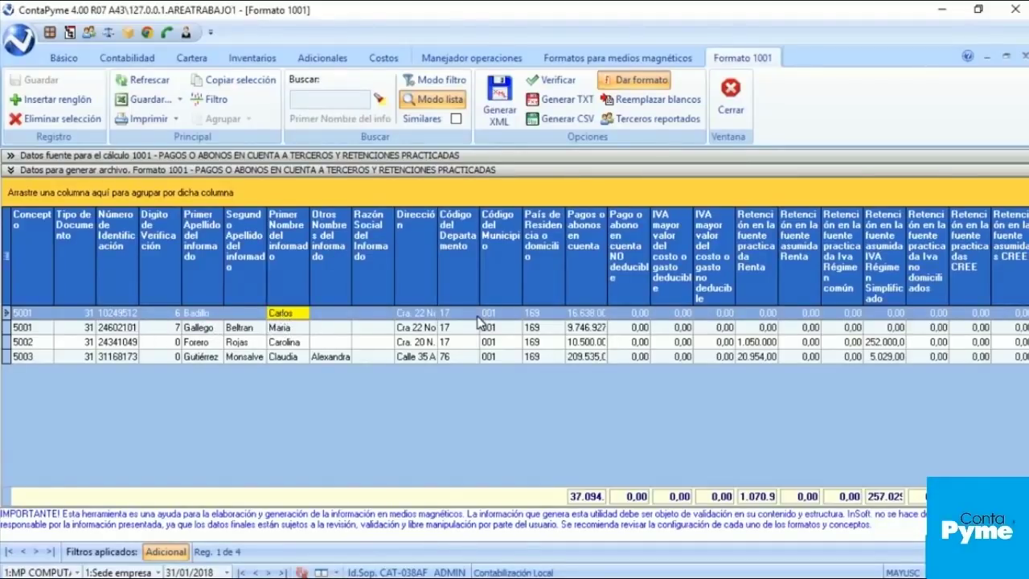
{"action": "left_click", "coordinate": [283, 330]}
{"action": "left_click", "coordinate": [283, 314]}
{"action": "left_click", "coordinate": [35, 156]}
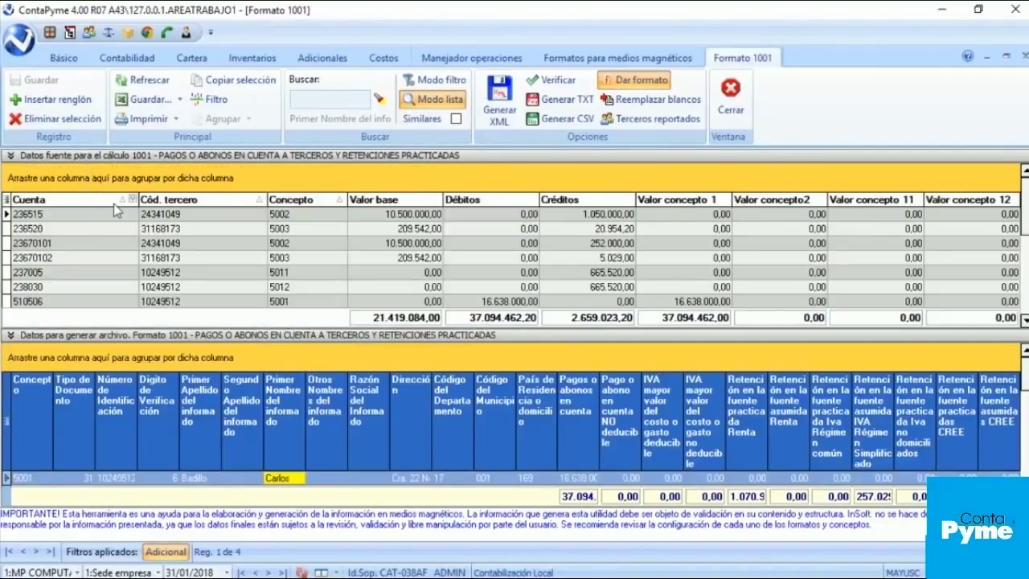
Step: Filter the source data's Concepto column to 5001 only
{"action": "left_click", "coordinate": [342, 199]}
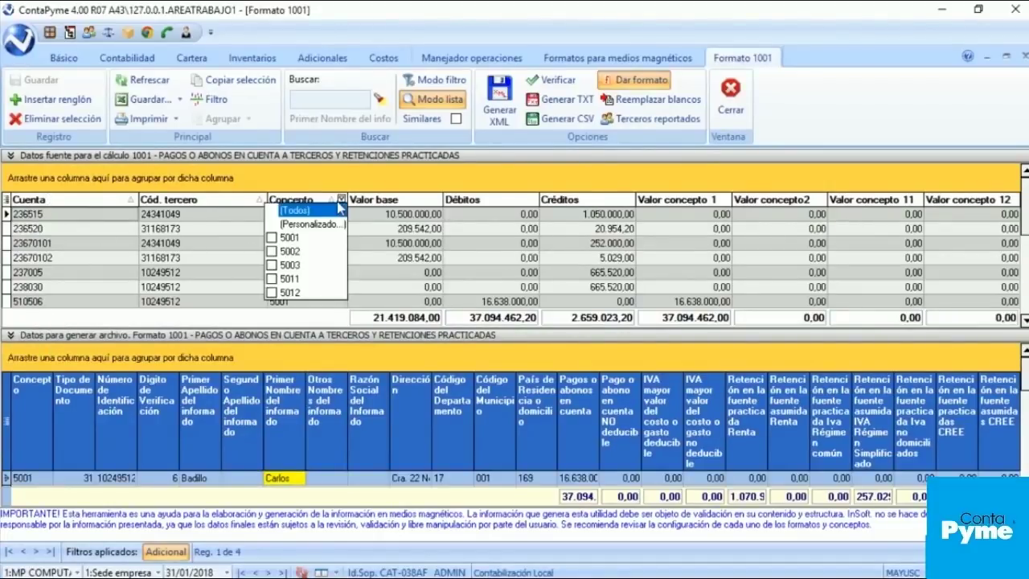
{"action": "left_click", "coordinate": [298, 240]}
{"action": "left_click", "coordinate": [195, 244]}
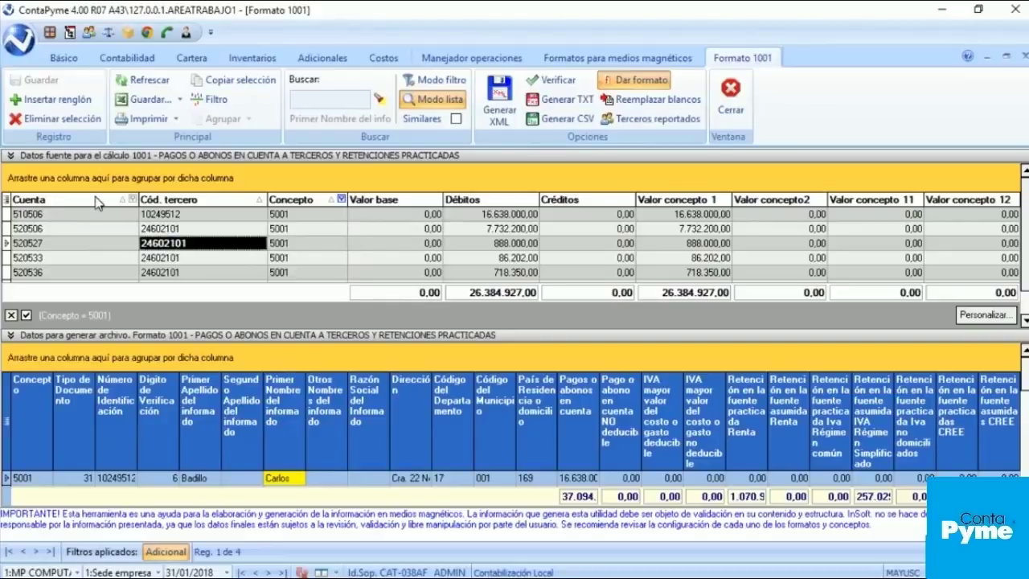
{"action": "left_click", "coordinate": [133, 200]}
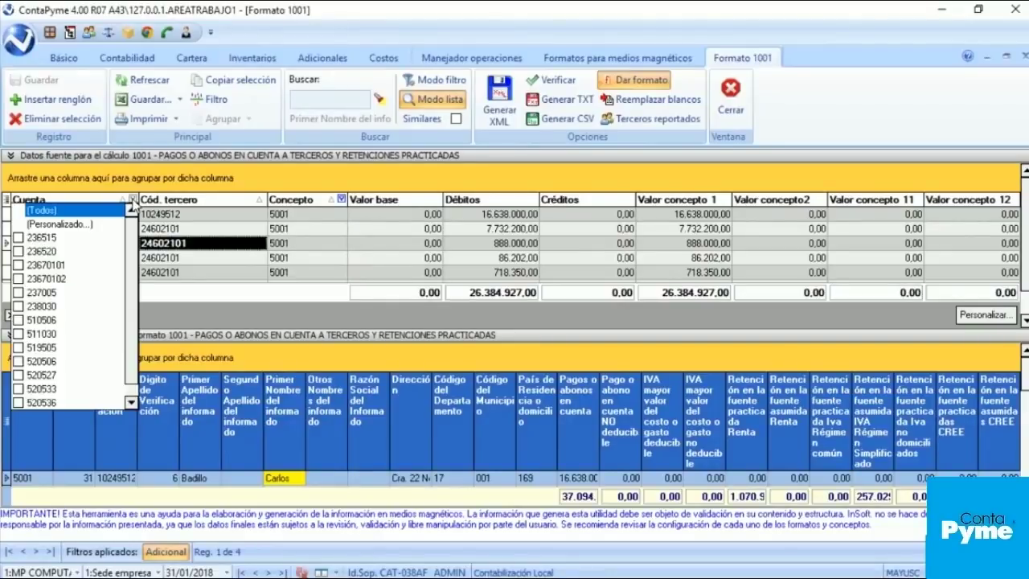
{"action": "left_click", "coordinate": [176, 229]}
Step: Group source entries by account, verify account 510506's 16.638.000,00 debit, then collapse the source section
{"action": "left_click_drag", "start_coordinate": [72, 198], "coordinate": [74, 185]}
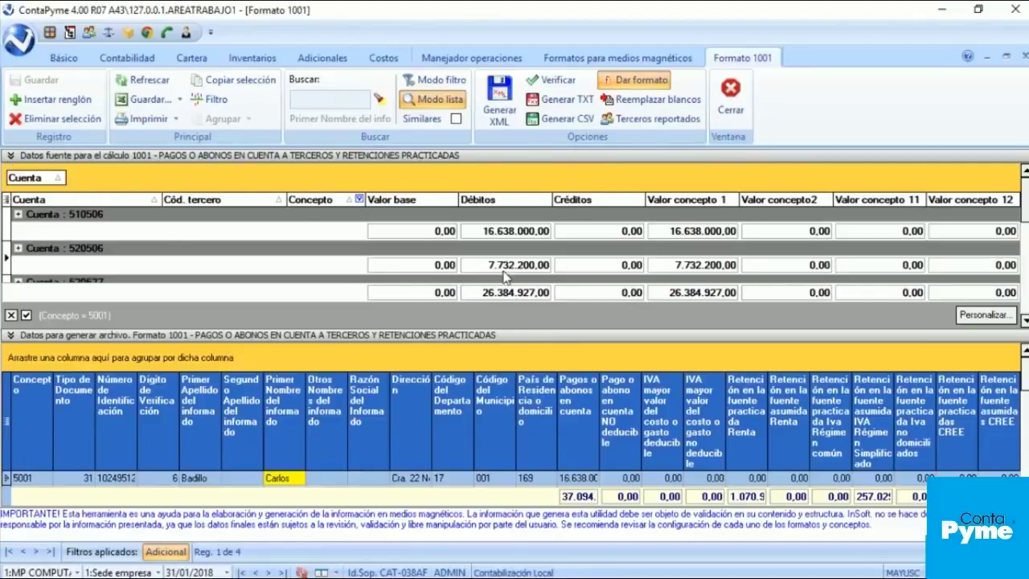
{"action": "left_click", "coordinate": [17, 214]}
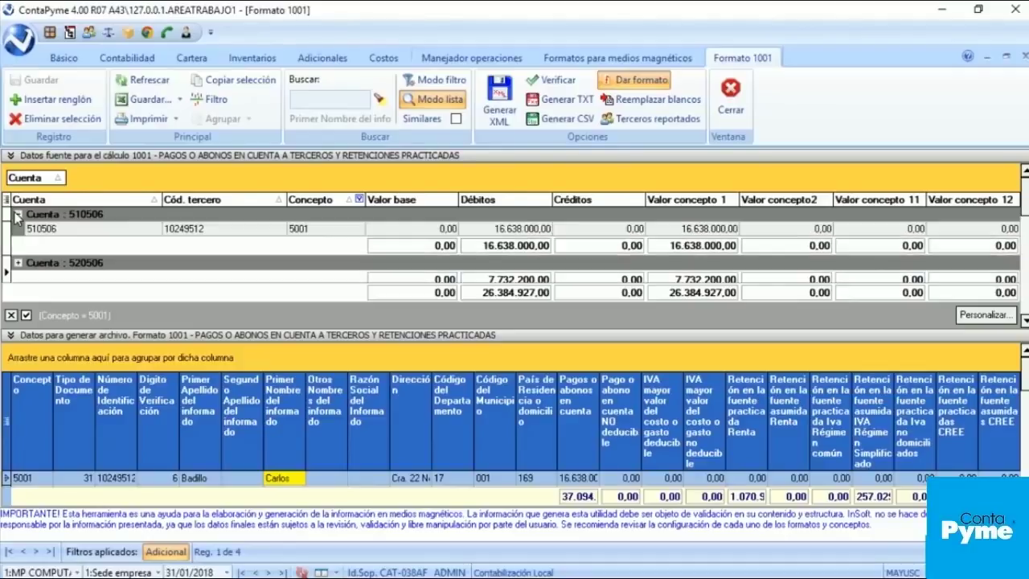
{"action": "left_click", "coordinate": [517, 229]}
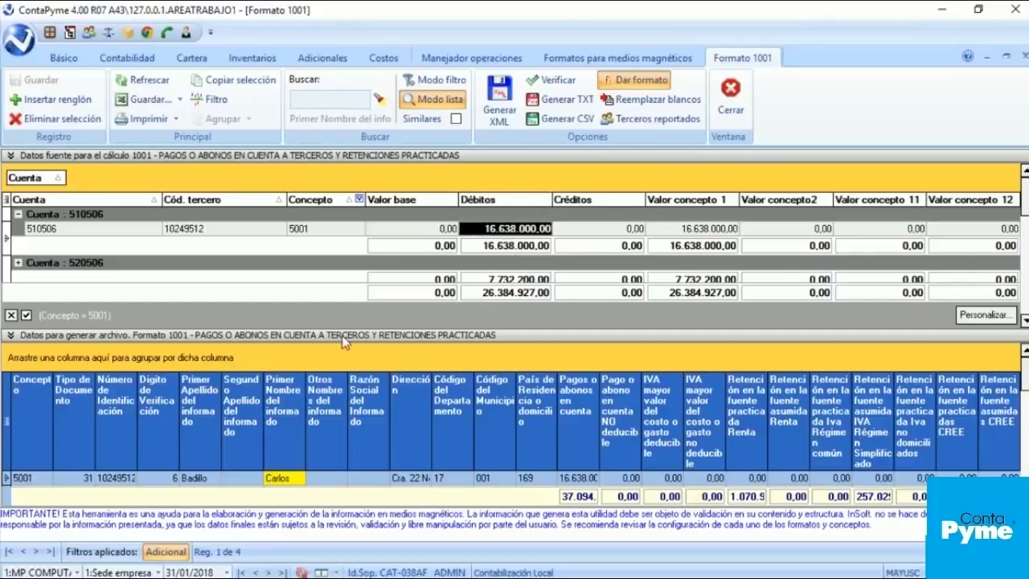
{"action": "left_click", "coordinate": [178, 155]}
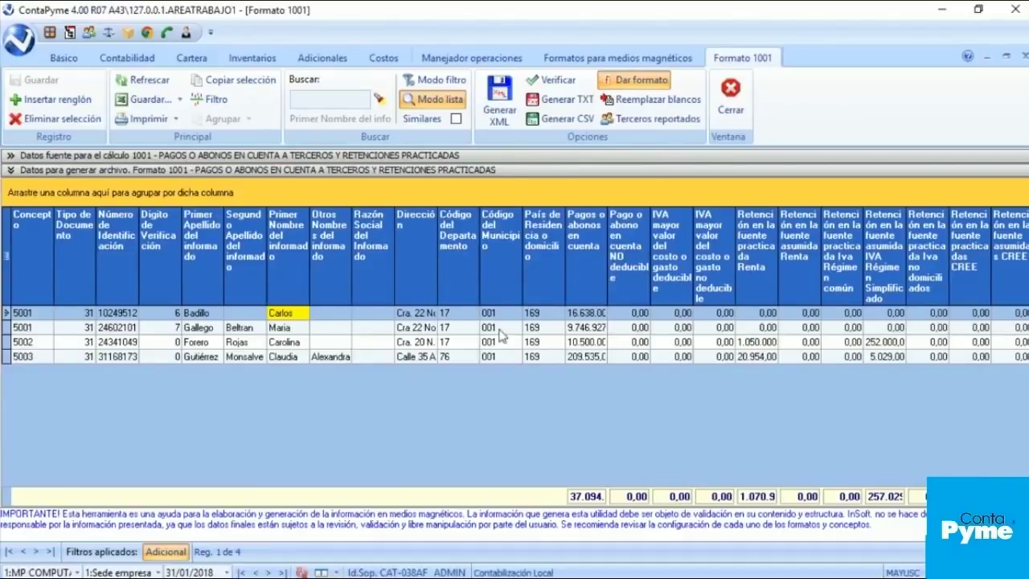
Step: Filter the Formato 1001 data to concept 5001 and widen the Pagos o abonos column
{"action": "left_click", "coordinate": [49, 217]}
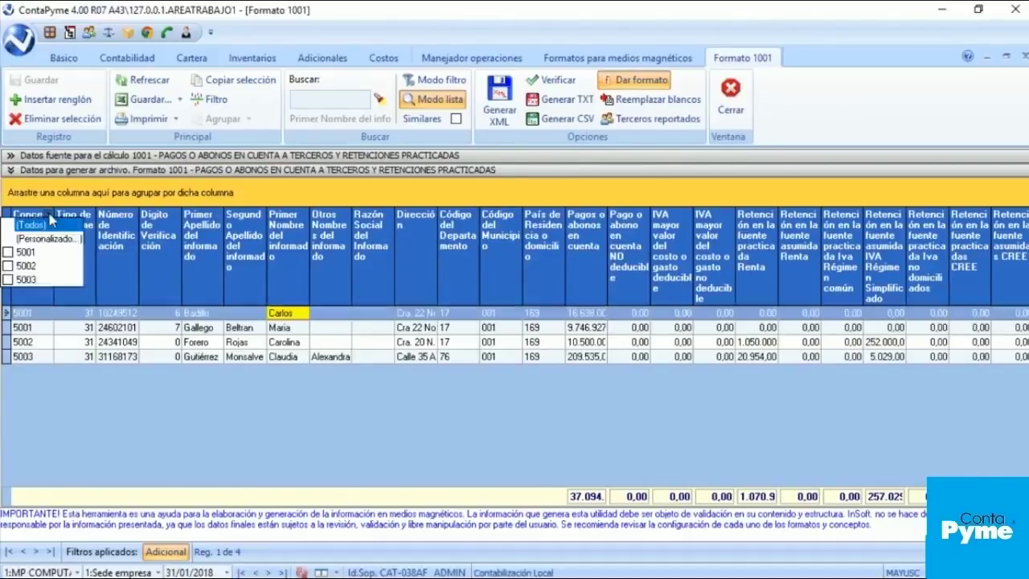
{"action": "left_click", "coordinate": [38, 255]}
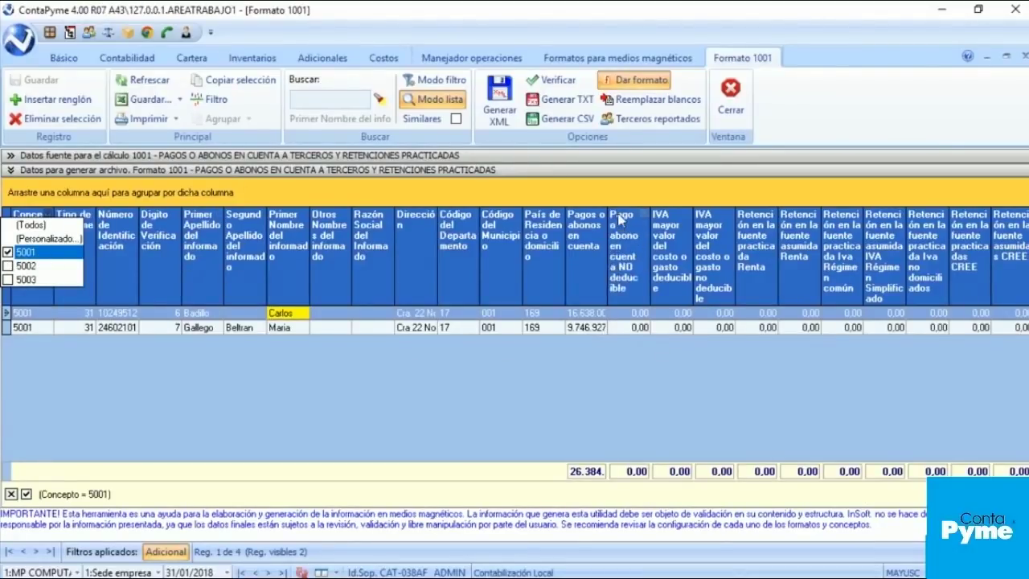
{"action": "left_click_drag", "start_coordinate": [608, 209], "coordinate": [652, 211]}
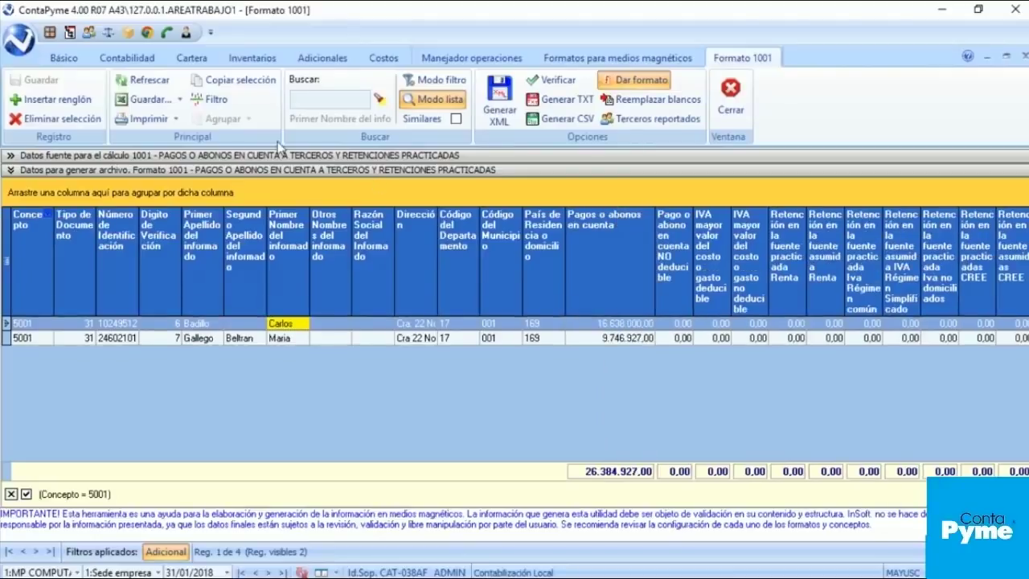
Step: Remove the account grouping from the source data, review its concept filter, and collapse the section
{"action": "left_click", "coordinate": [234, 155]}
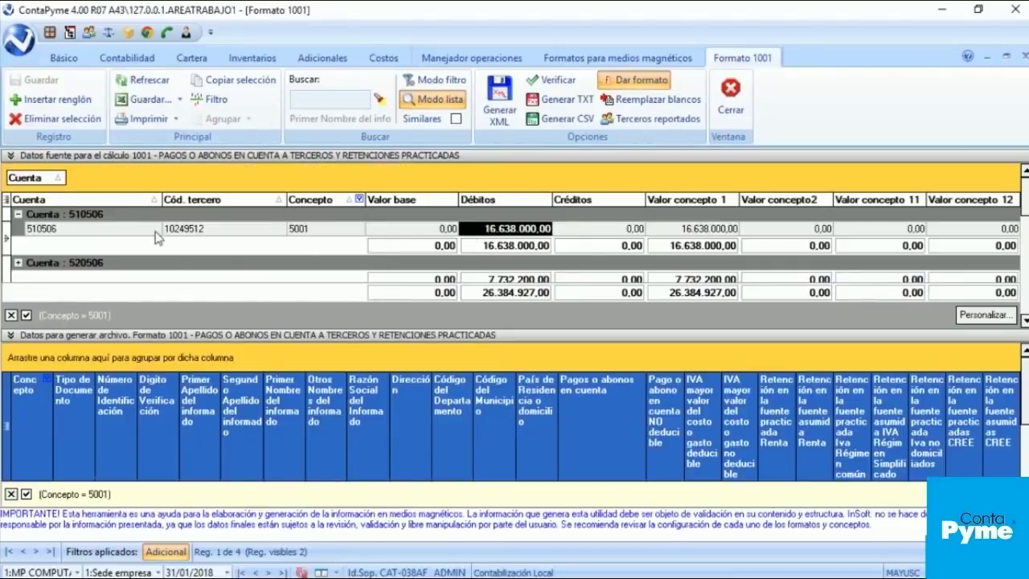
{"action": "left_click", "coordinate": [51, 176]}
{"action": "left_click_drag", "start_coordinate": [51, 178], "coordinate": [251, 222]}
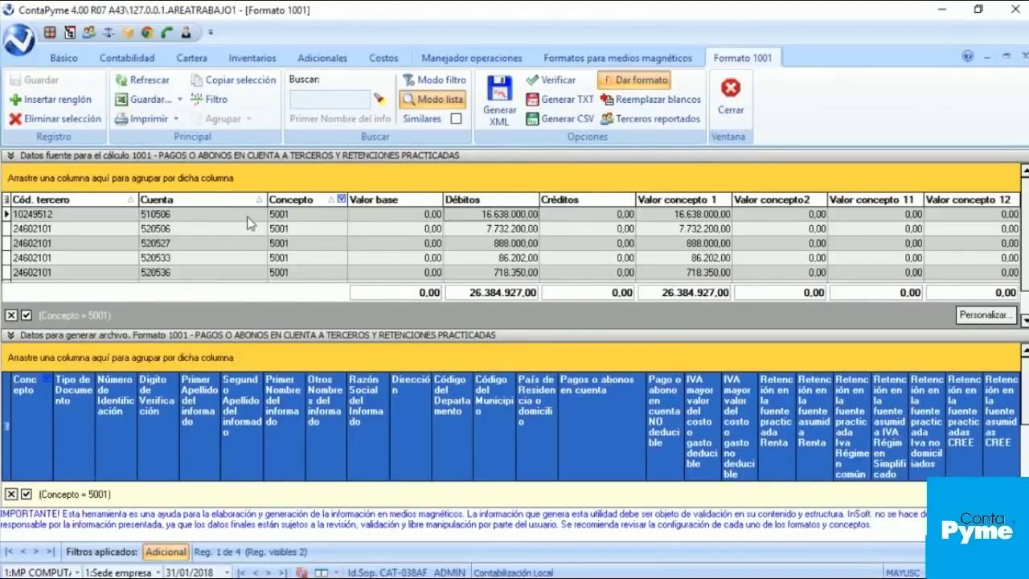
{"action": "left_click", "coordinate": [342, 200]}
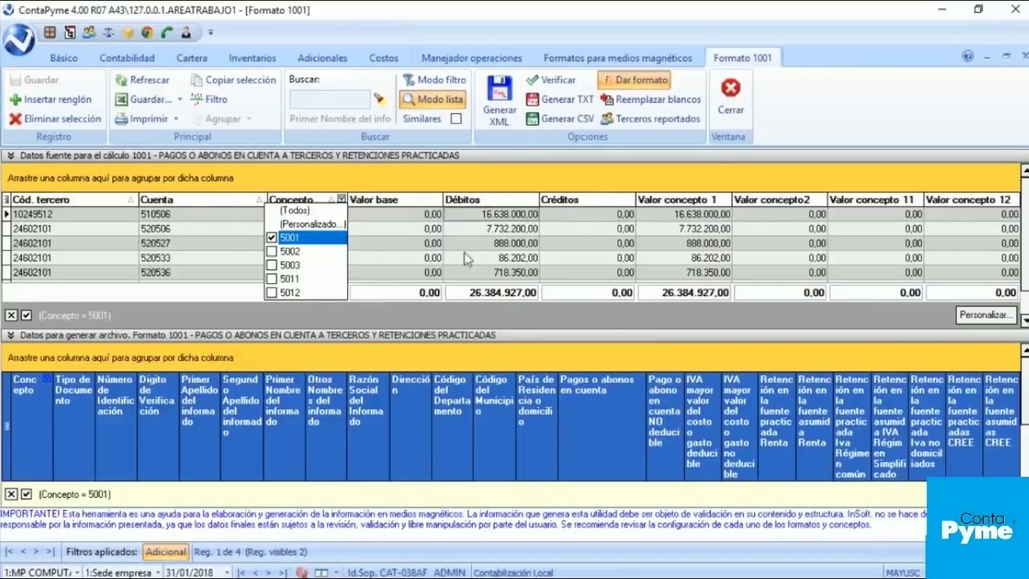
{"action": "left_click", "coordinate": [531, 260]}
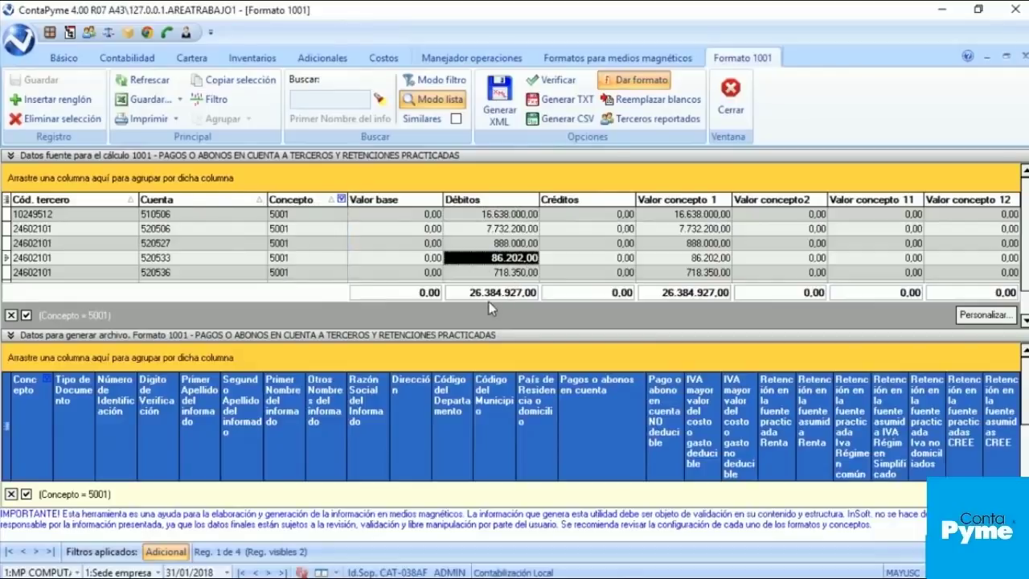
{"action": "left_click", "coordinate": [72, 157]}
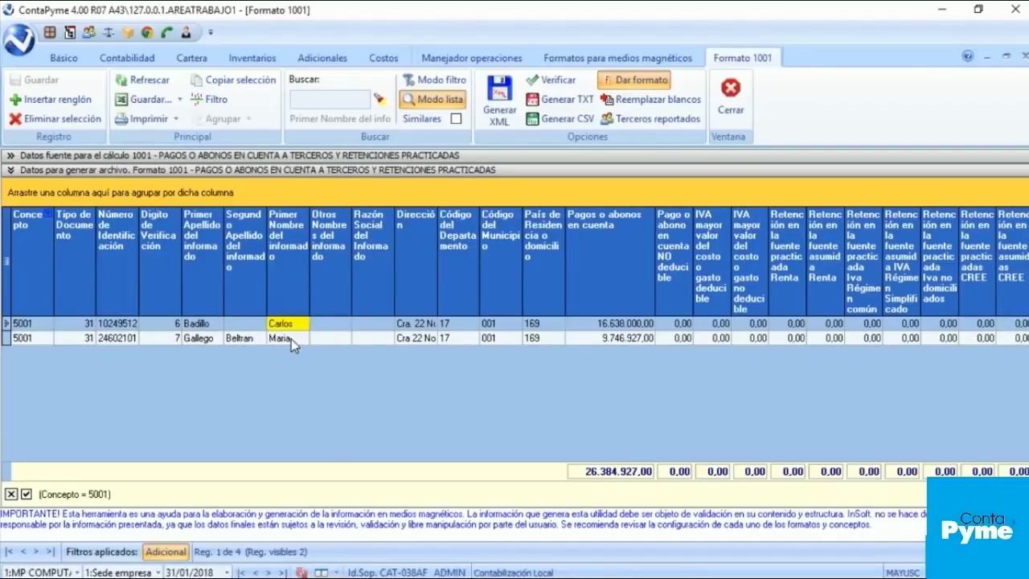
Step: Group the source entries by third-party code, then check the first format row's Pagos o abonos value
{"action": "left_click", "coordinate": [68, 156]}
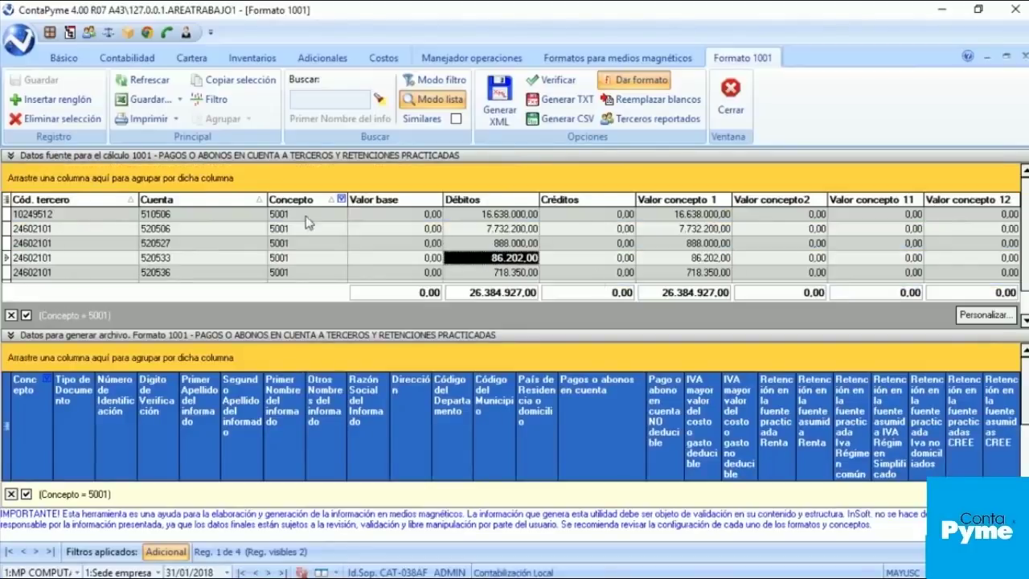
{"action": "mouse_move", "coordinate": [96, 200]}
{"action": "left_mouse_down"}
{"action": "mouse_move", "coordinate": [100, 180]}
{"action": "mouse_move", "coordinate": [104, 192]}
{"action": "left_mouse_up"}
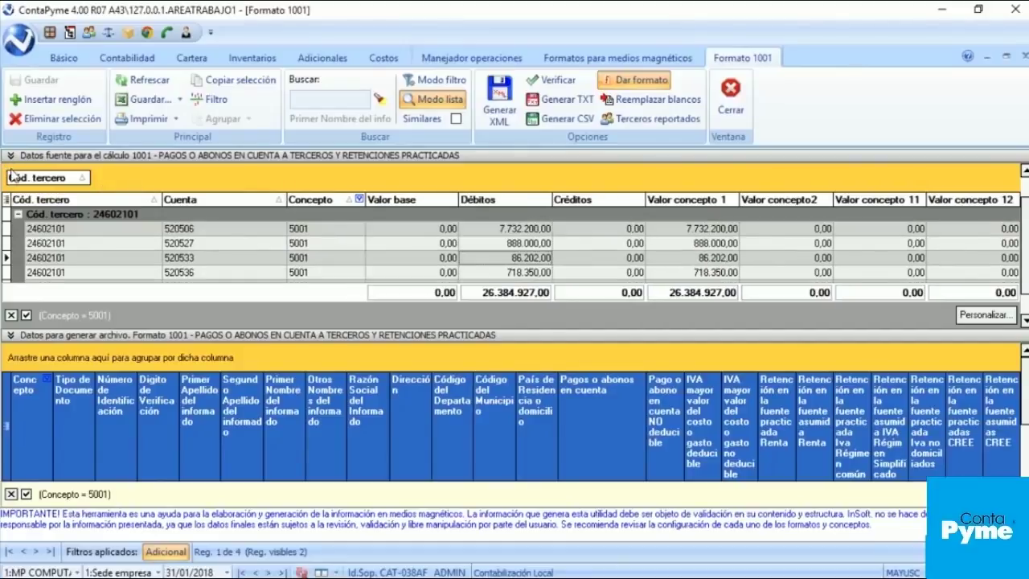
{"action": "left_click", "coordinate": [17, 215]}
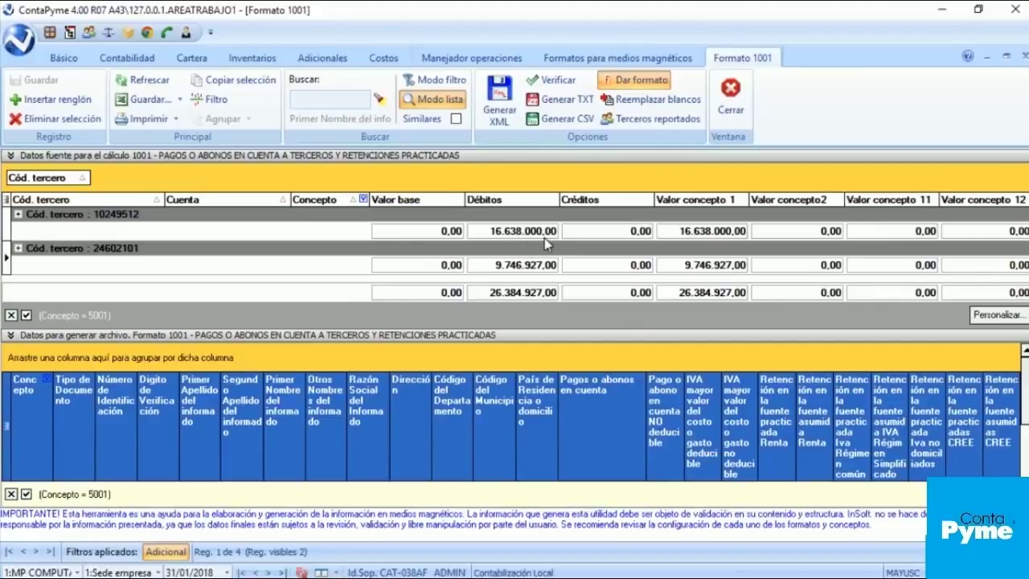
{"action": "left_click", "coordinate": [83, 159]}
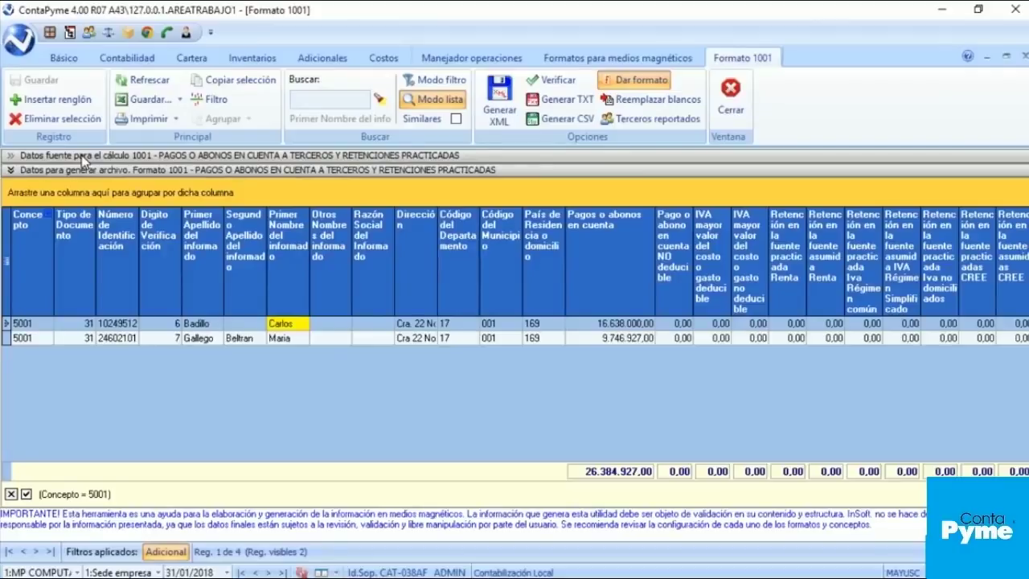
{"action": "left_click", "coordinate": [627, 328]}
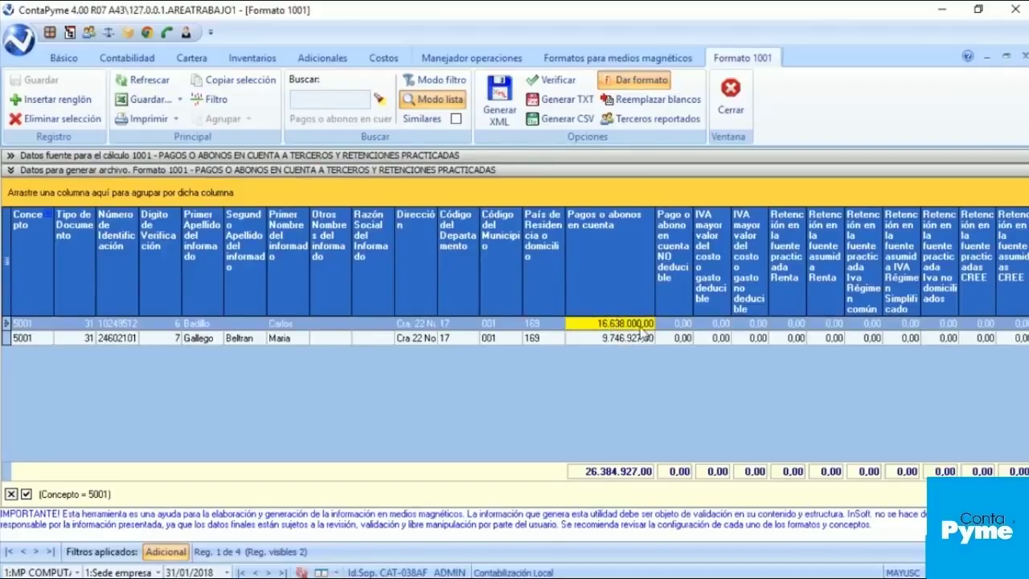
Step: Confirm the first third party's 16.638.000,00 debit comes from account 510506
{"action": "left_click", "coordinate": [15, 157]}
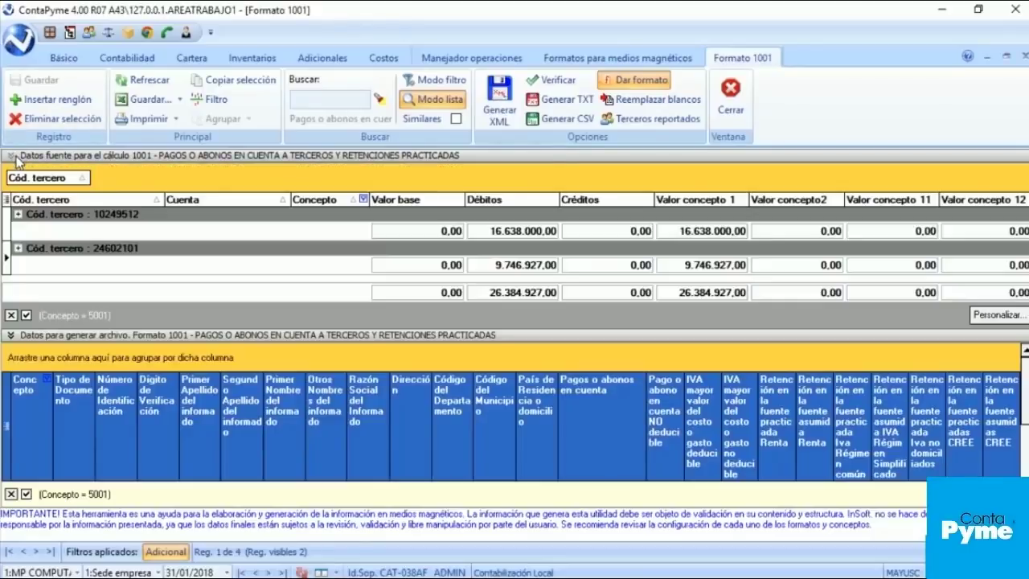
{"action": "left_click", "coordinate": [19, 214]}
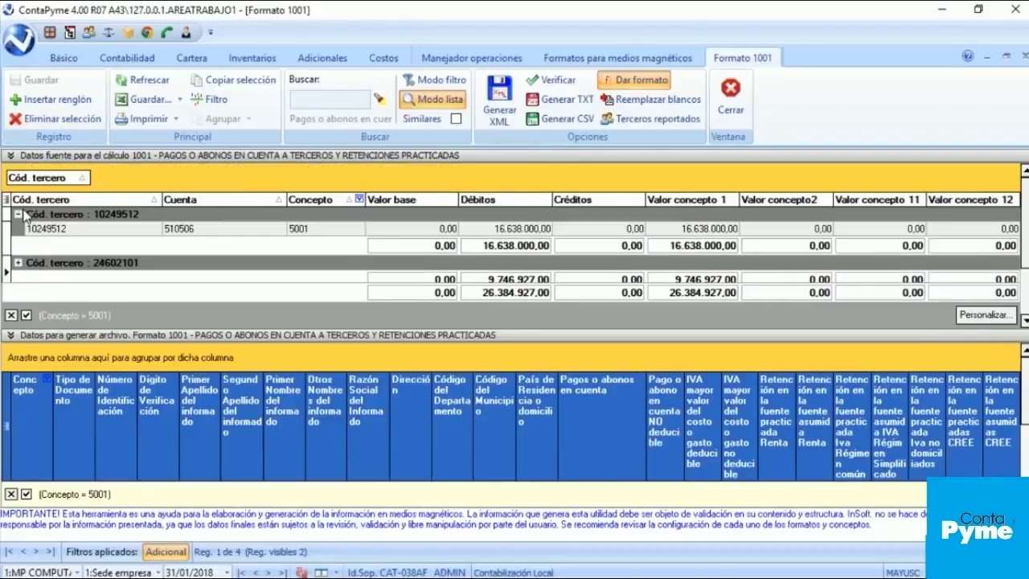
{"action": "left_click", "coordinate": [534, 229]}
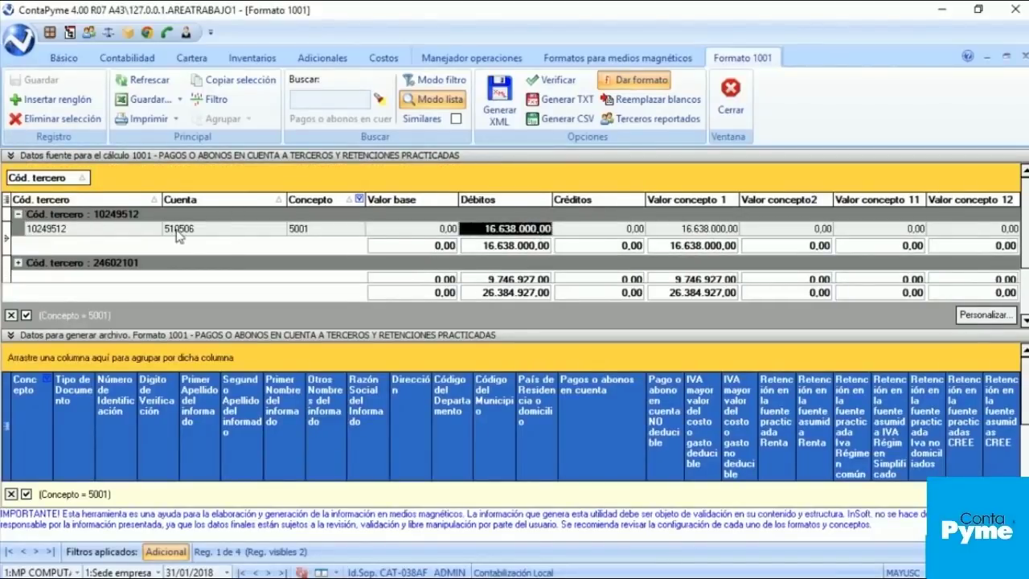
{"action": "left_click", "coordinate": [202, 229]}
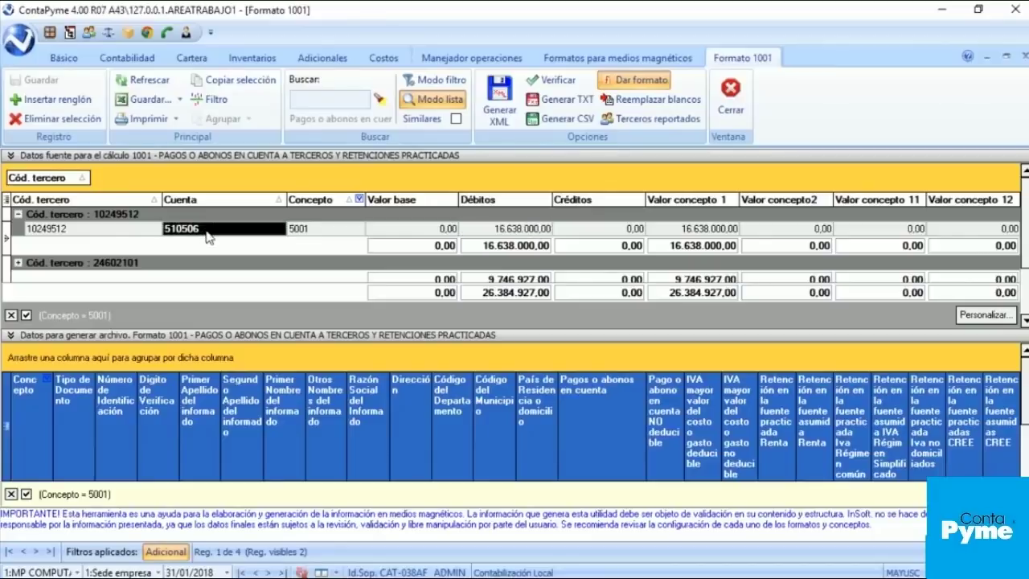
{"action": "left_click", "coordinate": [19, 263]}
{"action": "scroll", "coordinate": [20, 267], "scroll_direction": "down", "scroll_amount": 2}
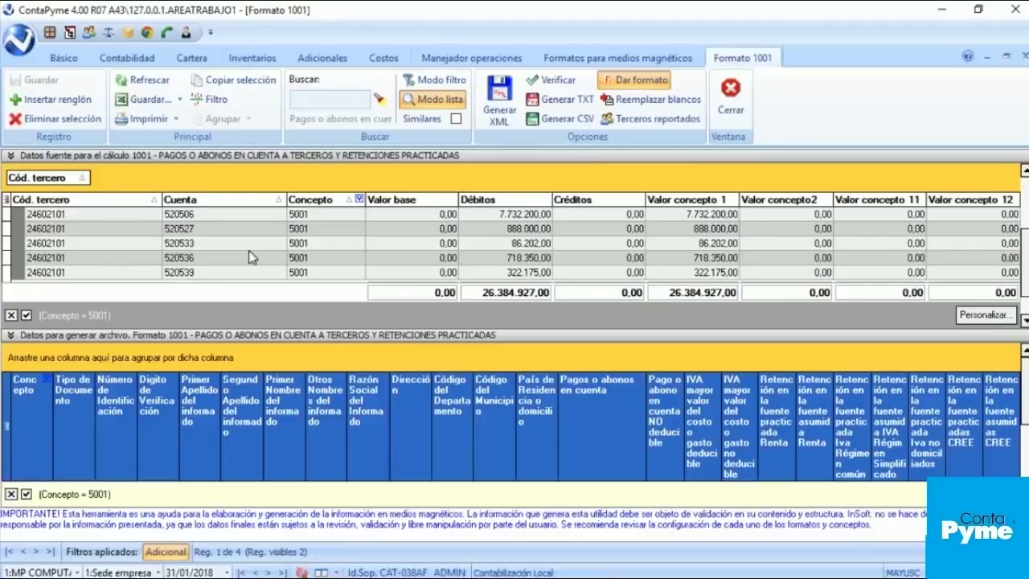
{"action": "scroll", "coordinate": [251, 254], "scroll_direction": "up", "scroll_amount": 3}
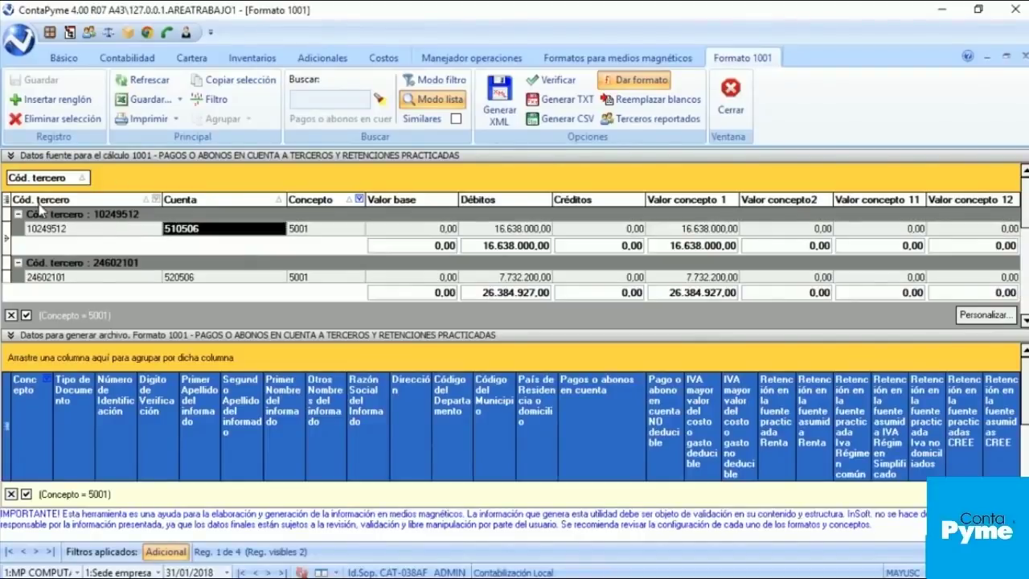
Step: Inspect the second third party's 5205 account debits, including accounts 520506 and 520533
{"action": "left_click", "coordinate": [17, 214]}
{"action": "left_click", "coordinate": [265, 266]}
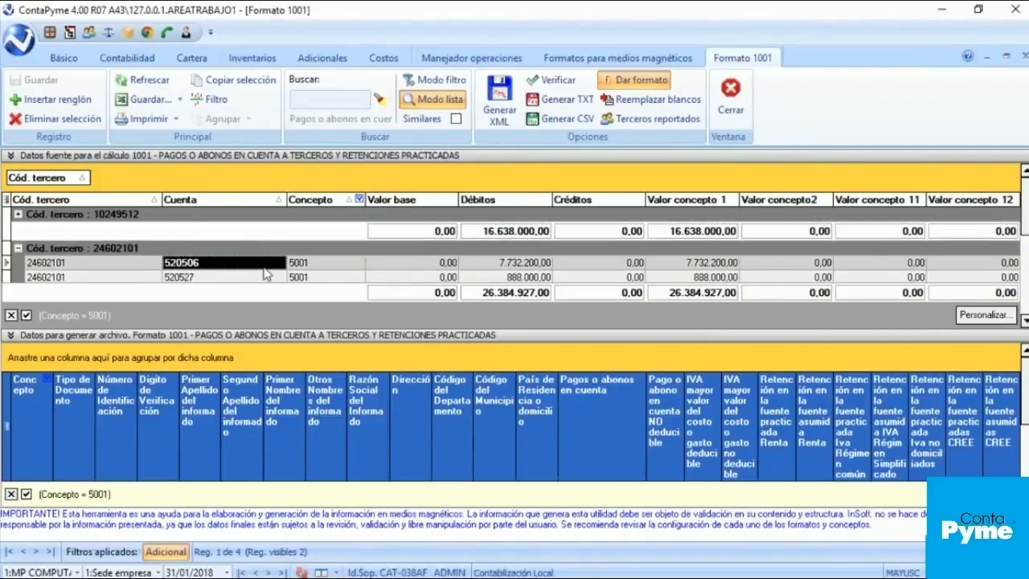
{"action": "scroll", "coordinate": [264, 270], "scroll_direction": "down", "scroll_amount": 2}
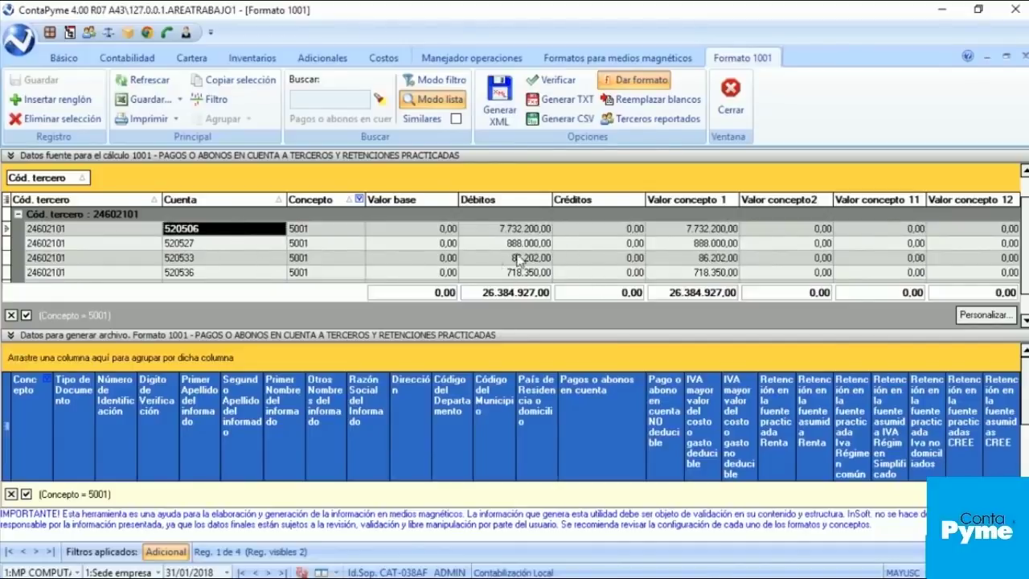
{"action": "left_click", "coordinate": [521, 259]}
{"action": "scroll", "coordinate": [523, 260], "scroll_direction": "down", "scroll_amount": 2}
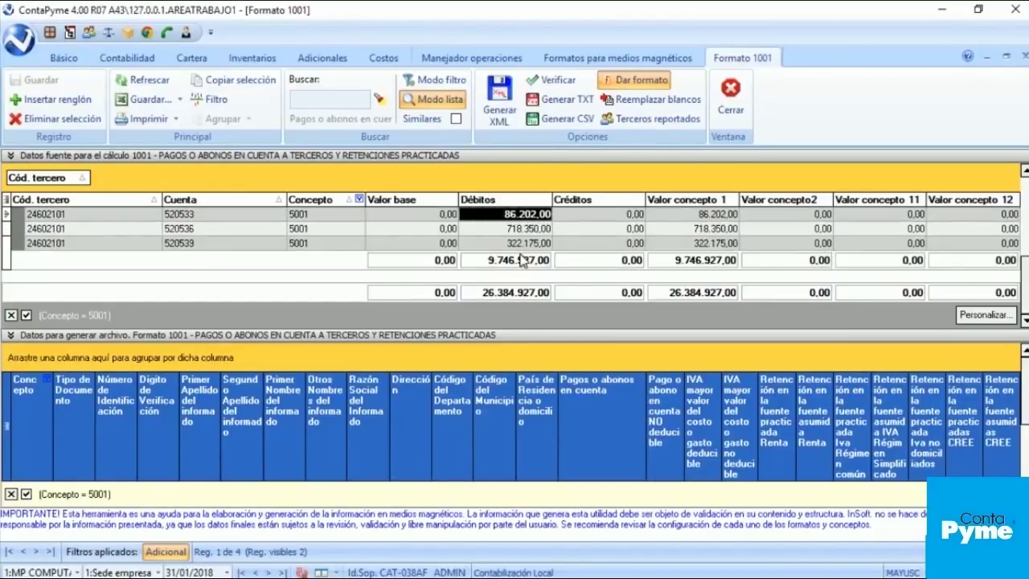
{"action": "scroll", "coordinate": [344, 244], "scroll_direction": "up", "scroll_amount": 3}
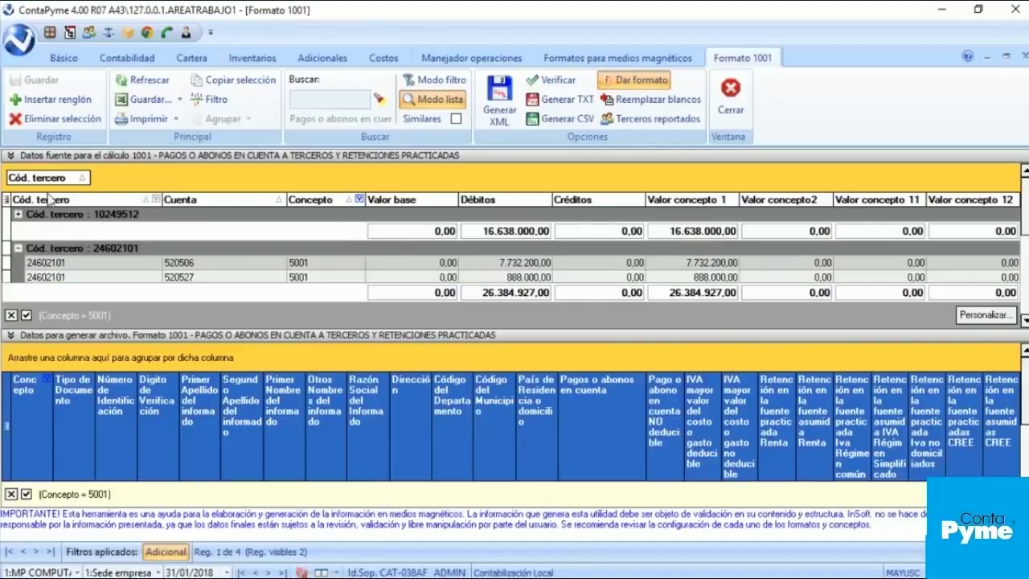
{"action": "left_click", "coordinate": [7, 201]}
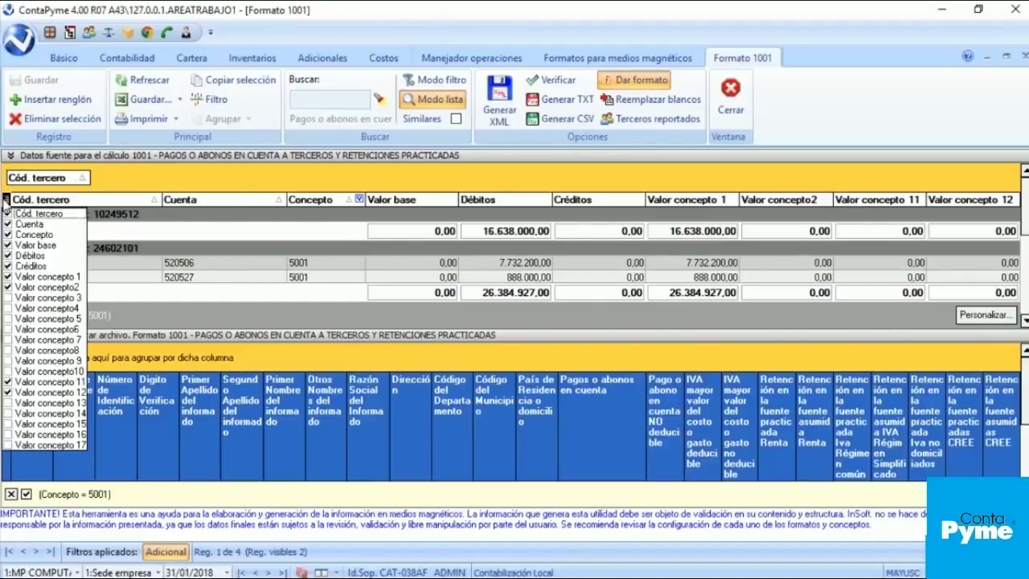
Step: Collapse the source data and check the first record's 16.638.000,00 payments amount
{"action": "left_click", "coordinate": [11, 155]}
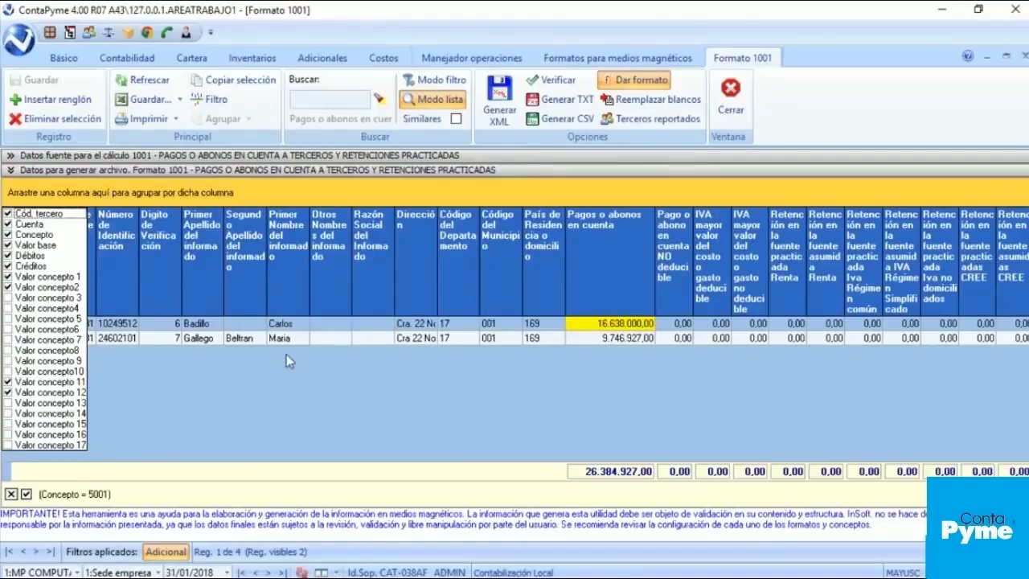
{"action": "left_click", "coordinate": [447, 338]}
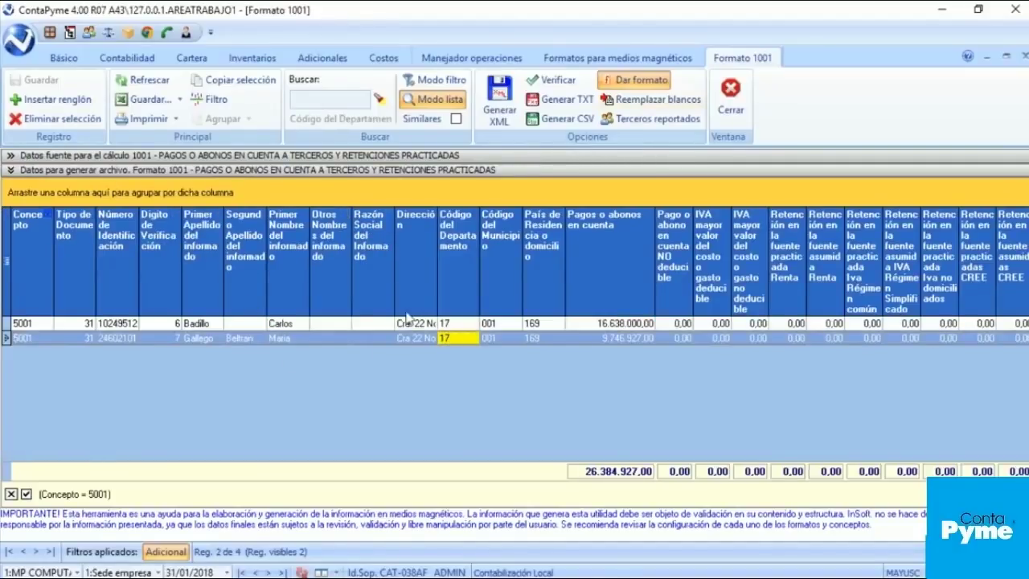
{"action": "left_click", "coordinate": [609, 323]}
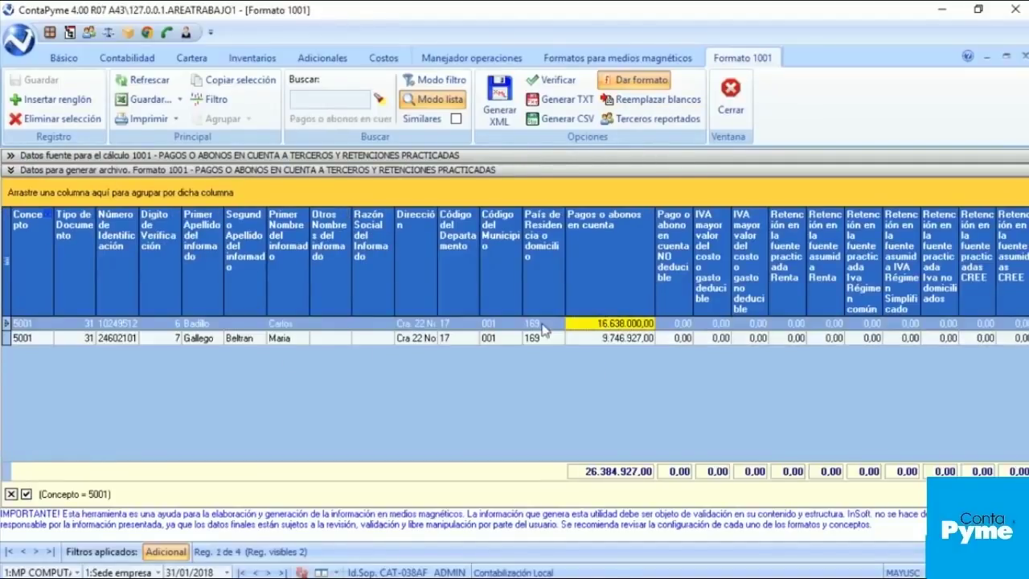
{"action": "left_click", "coordinate": [616, 325]}
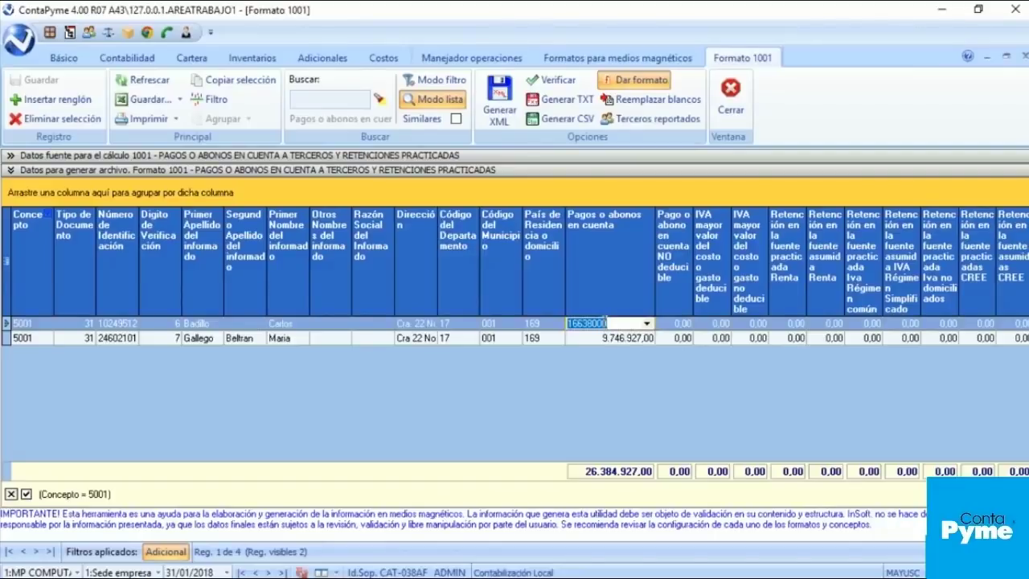
{"action": "left_click", "coordinate": [605, 338]}
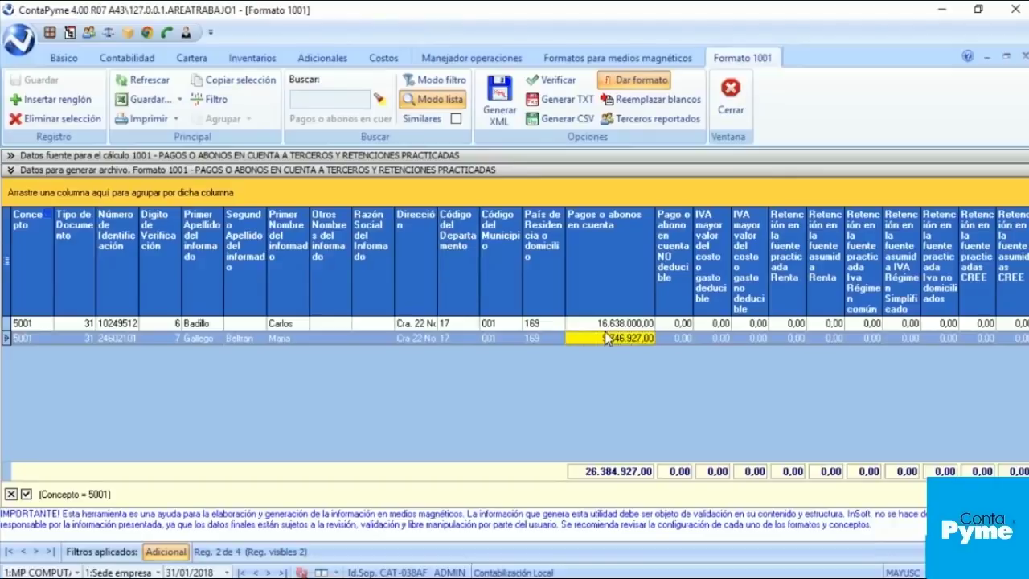
{"action": "left_click", "coordinate": [600, 324]}
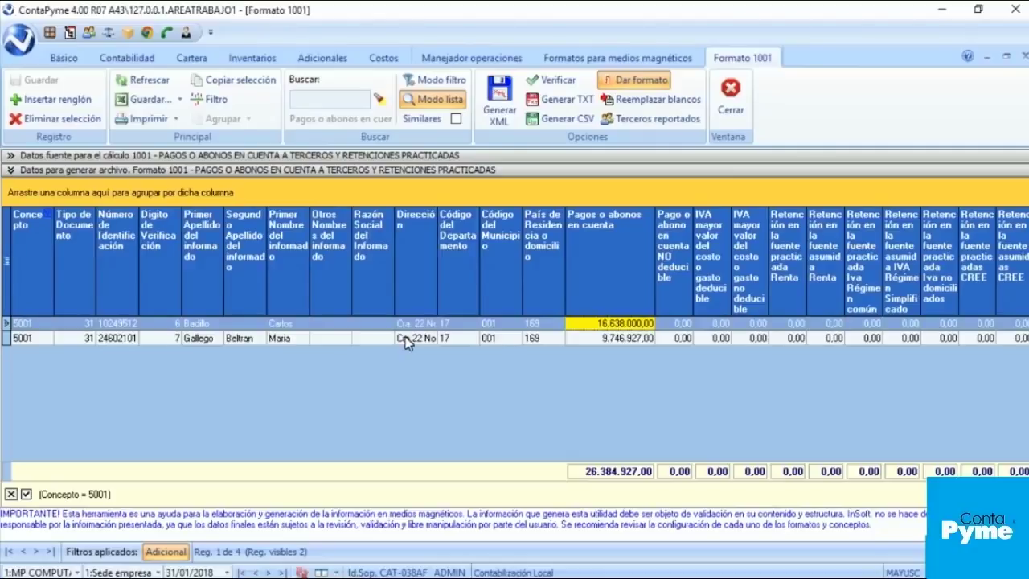
Step: Review the two concept 5001 records' name fields and the first record's payment amount
{"action": "left_click", "coordinate": [244, 339]}
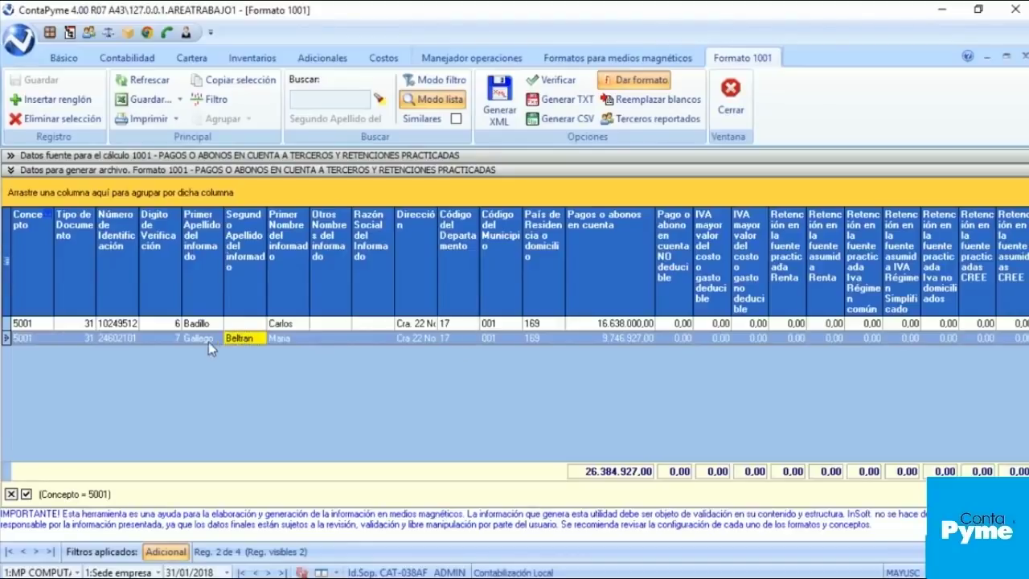
{"action": "left_click", "coordinate": [285, 324]}
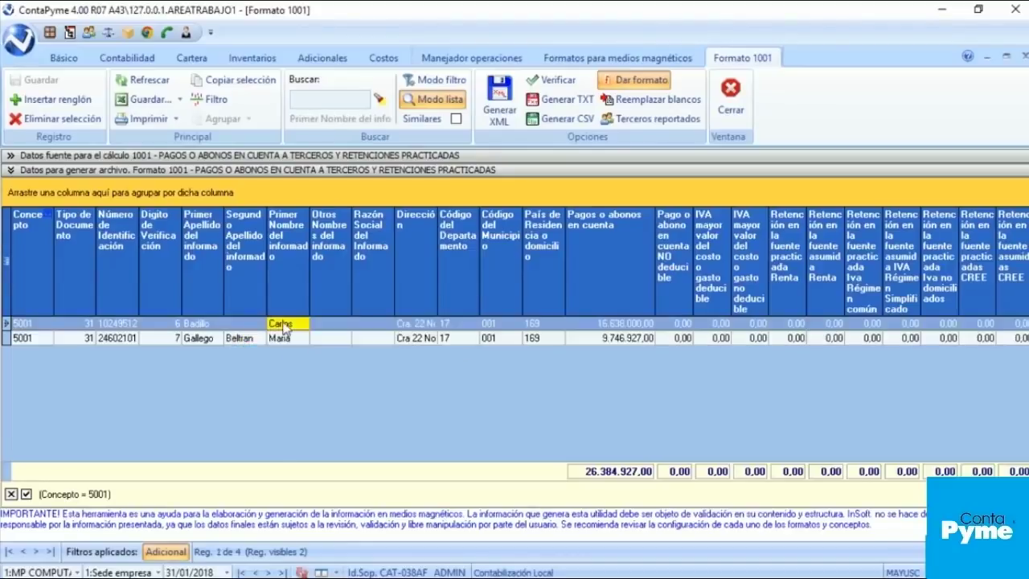
{"action": "left_click", "coordinate": [205, 329]}
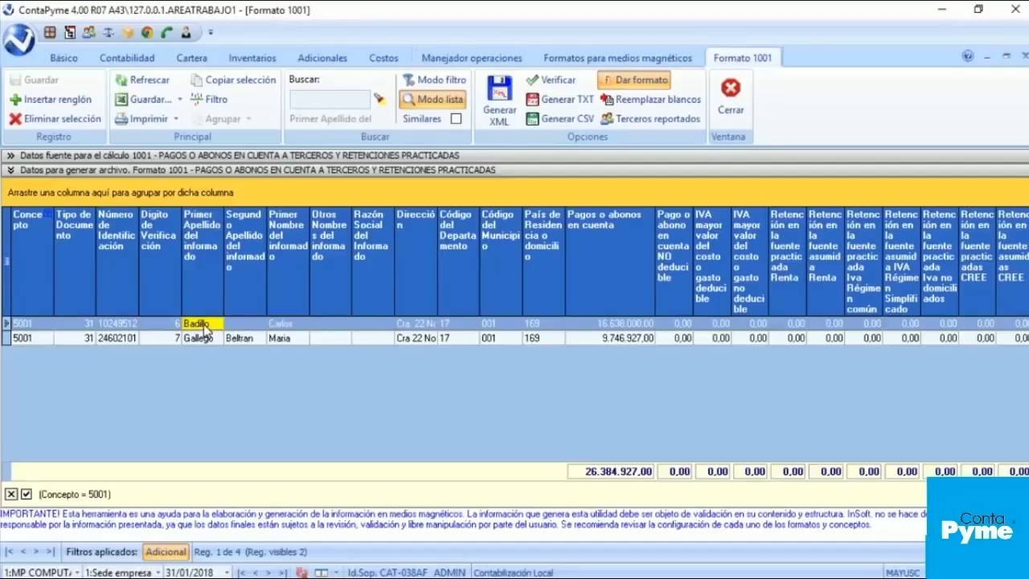
{"action": "left_click", "coordinate": [299, 329]}
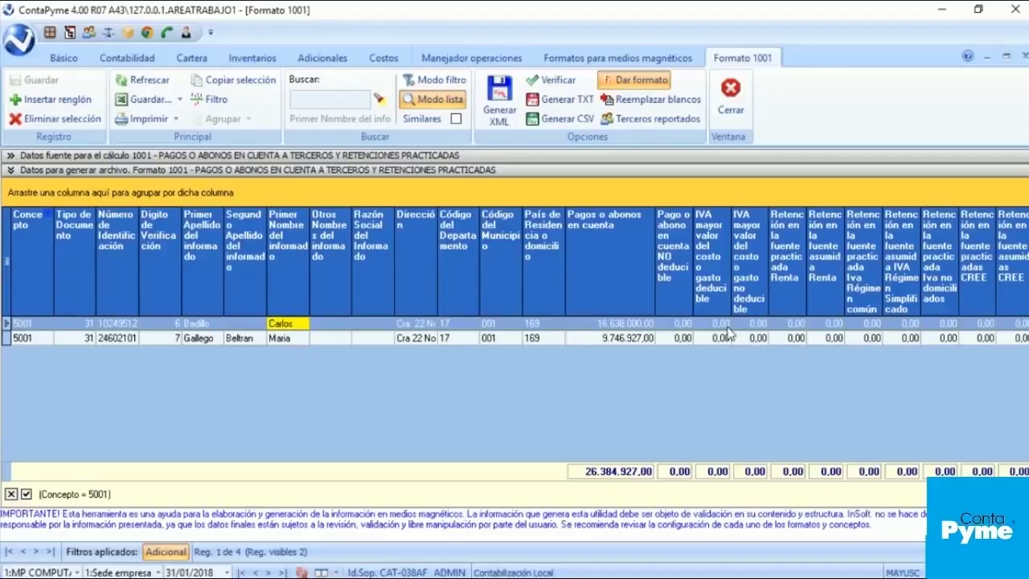
{"action": "left_click", "coordinate": [636, 325]}
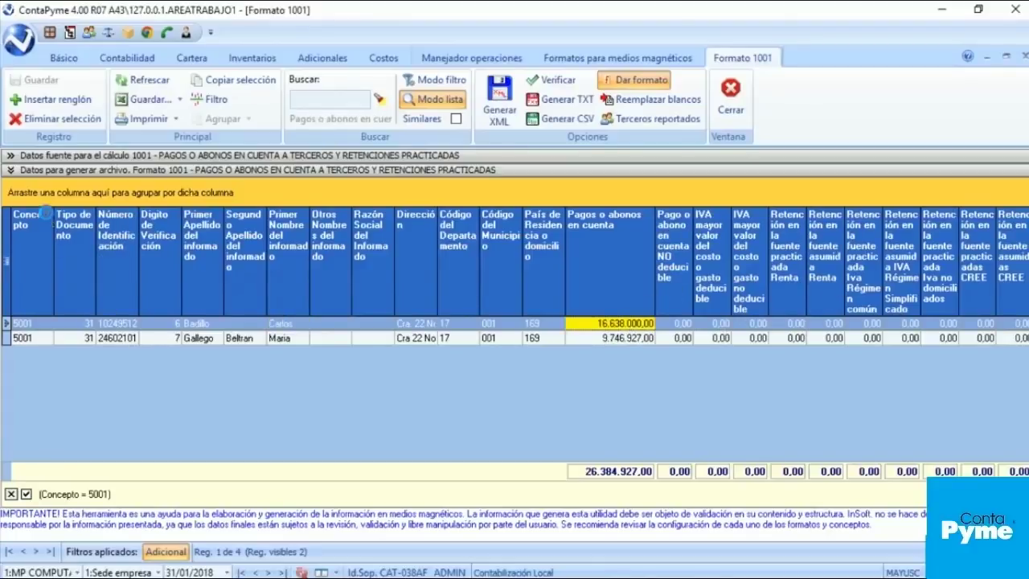
{"action": "left_click", "coordinate": [48, 214]}
Step: Switch the Concepto filter to show only the concept 5002 record and inspect it
{"action": "left_click", "coordinate": [32, 253]}
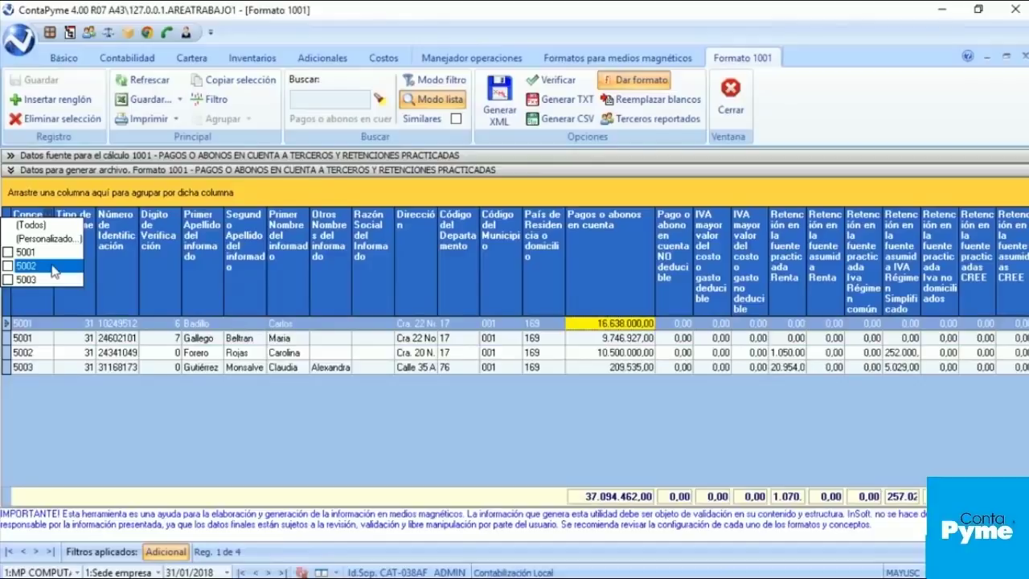
{"action": "left_click", "coordinate": [33, 265]}
{"action": "left_click", "coordinate": [279, 324]}
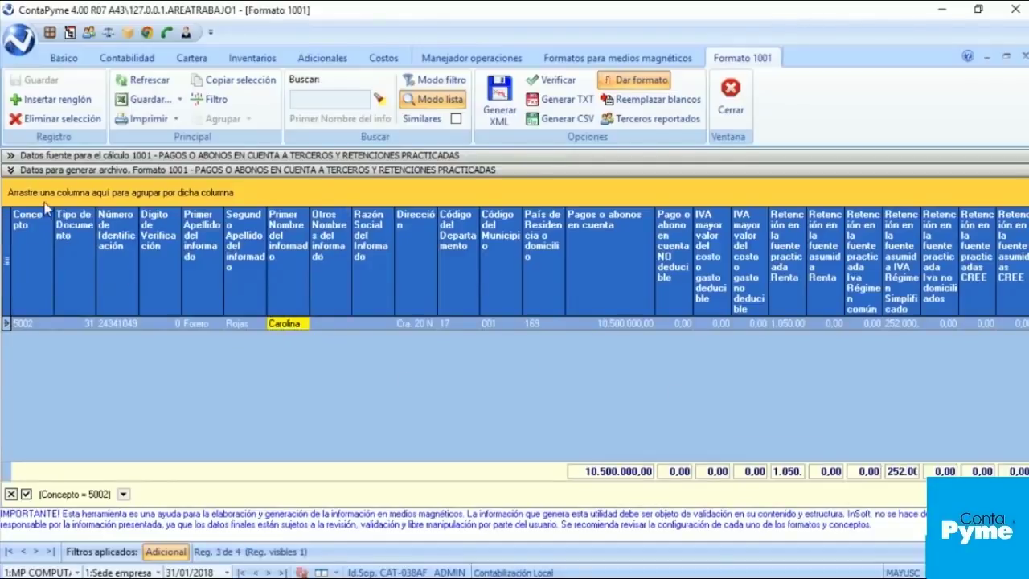
Step: Clear the Concepto filter to show all four records, then review department code and address cells
{"action": "left_click", "coordinate": [49, 214]}
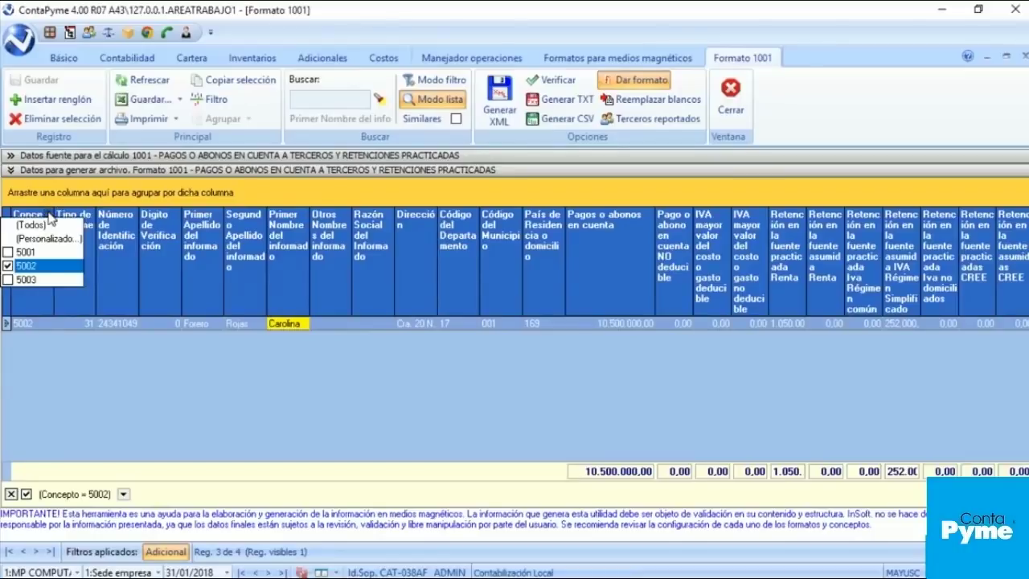
{"action": "left_click", "coordinate": [34, 268]}
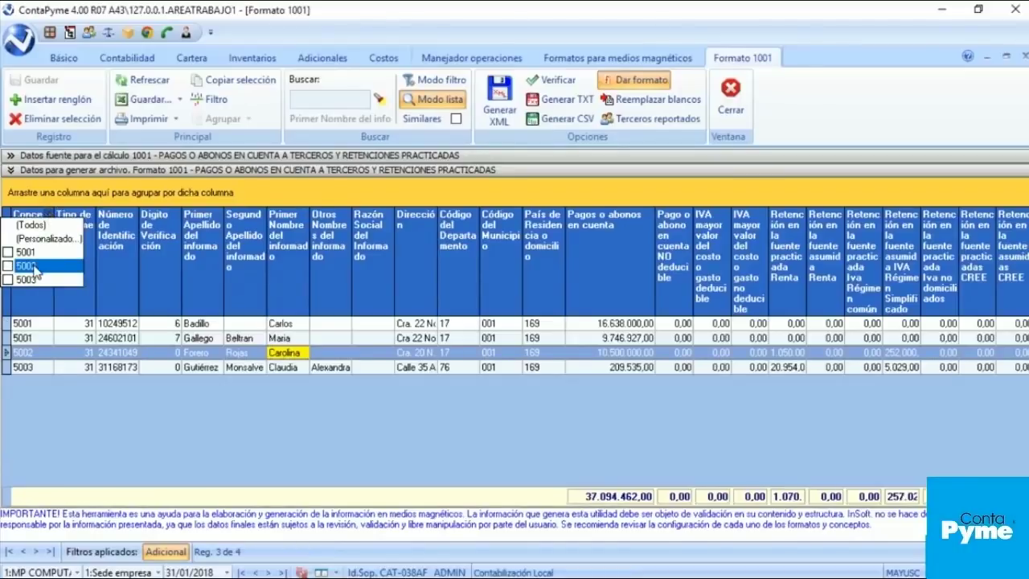
{"action": "left_click", "coordinate": [319, 337]}
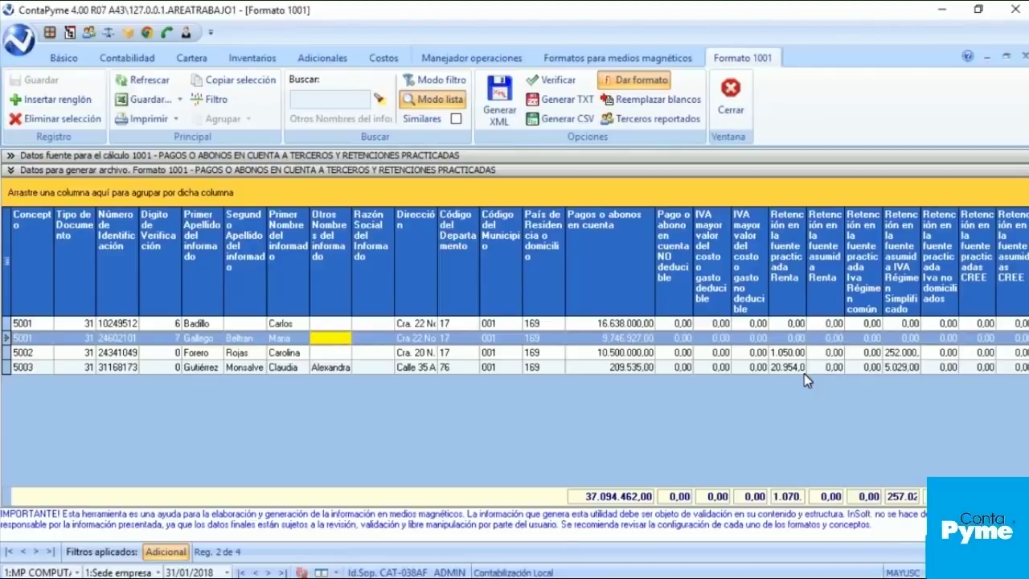
{"action": "left_click", "coordinate": [465, 325]}
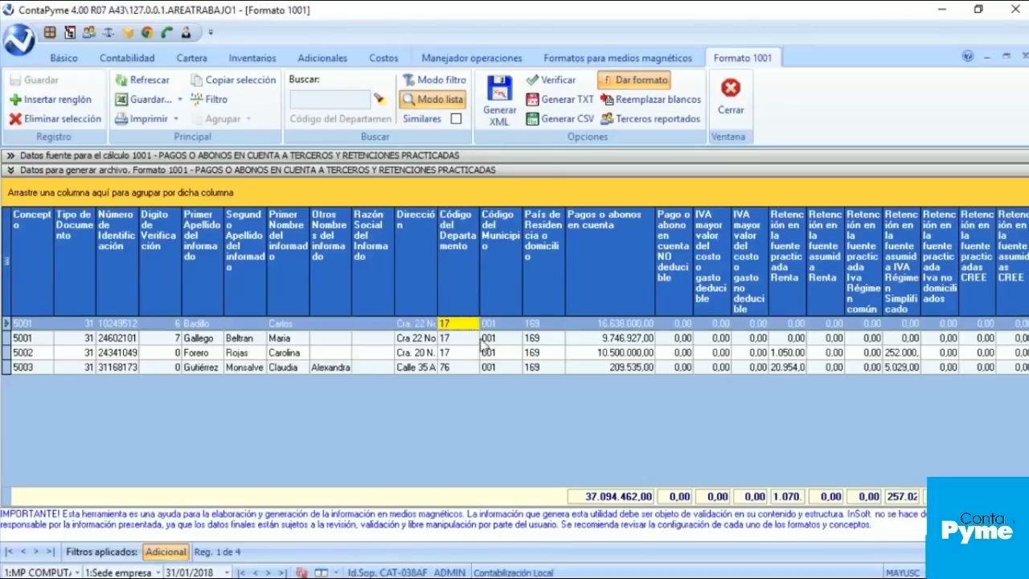
{"action": "left_click", "coordinate": [437, 341]}
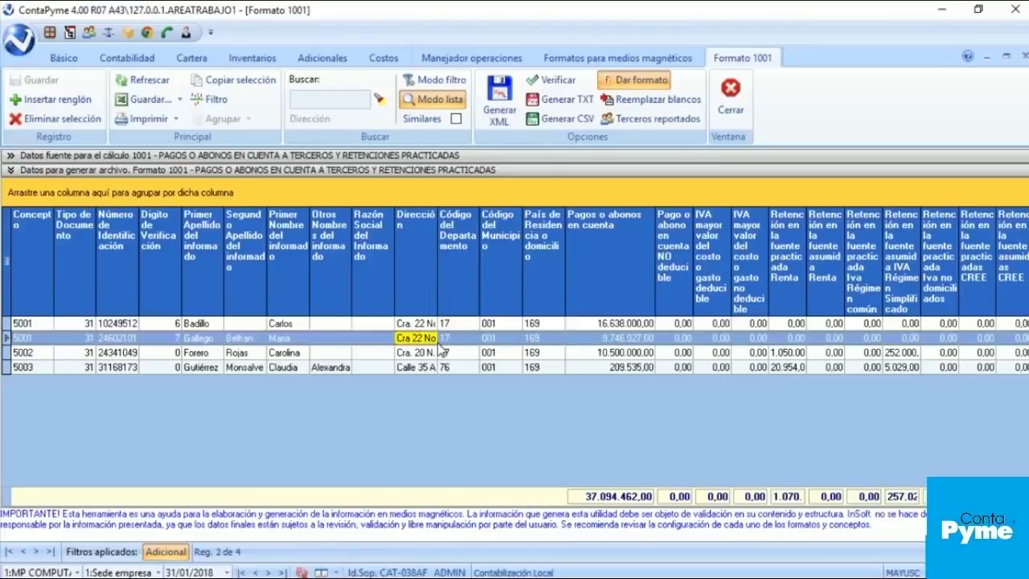
Step: Generate the Formato 1001 XML file, accepting the header data
{"action": "left_click", "coordinate": [500, 95]}
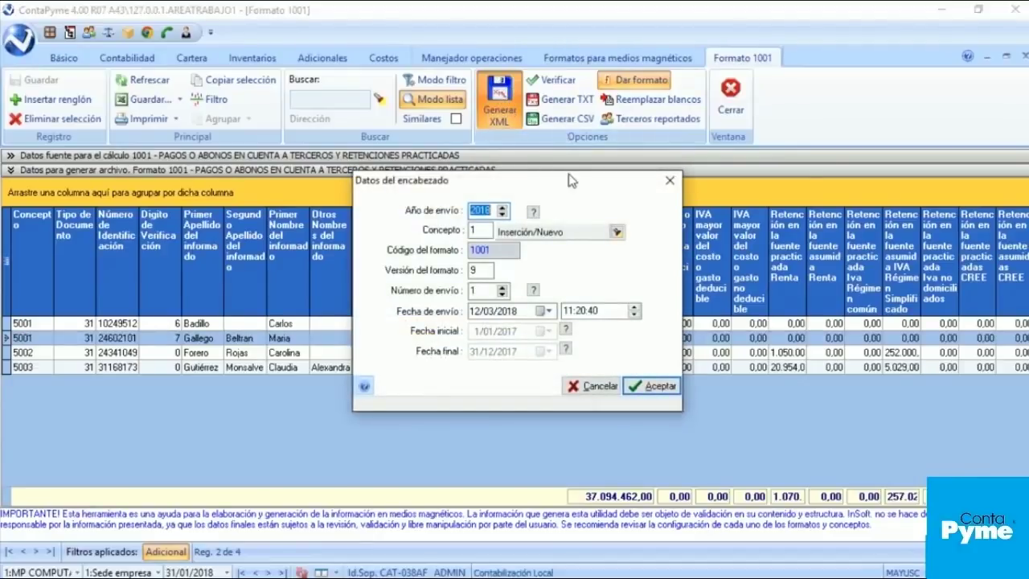
{"action": "left_click_drag", "start_coordinate": [555, 187], "coordinate": [487, 126]}
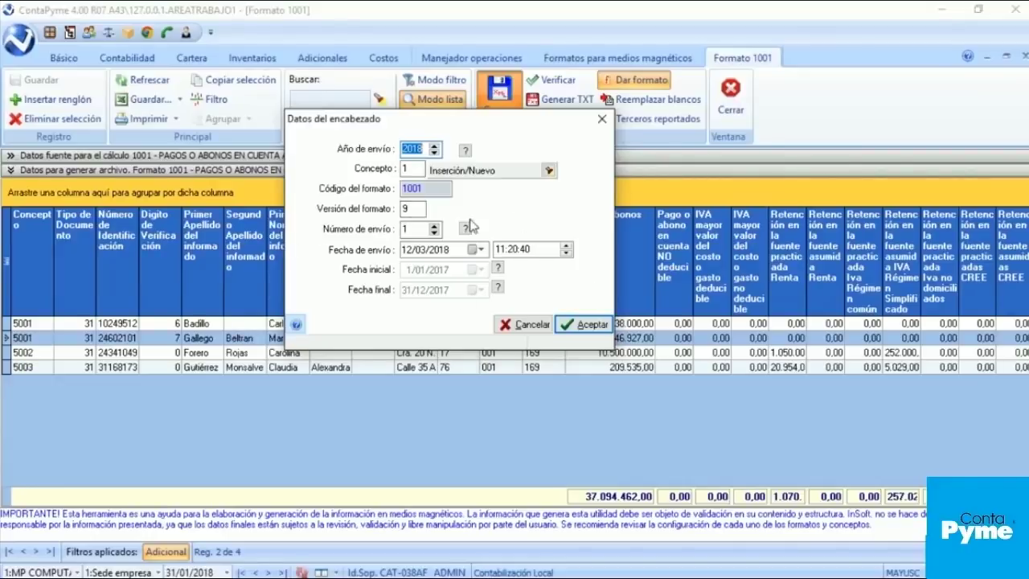
{"action": "left_click", "coordinate": [585, 325]}
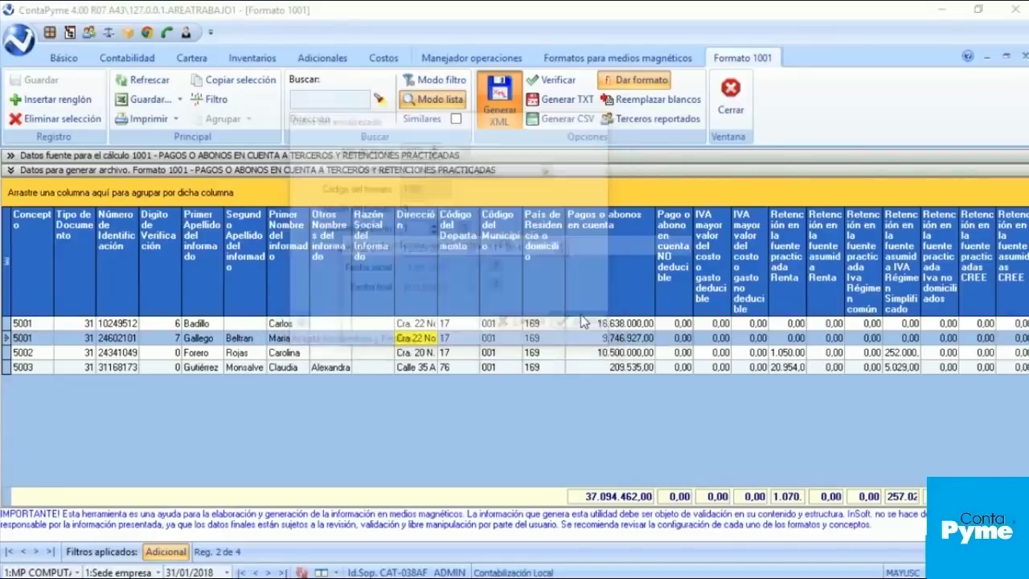
Step: Prevalidate the generated 1001 XML, confirm no inconsistencies, and open its output folder
{"action": "left_click", "coordinate": [439, 256]}
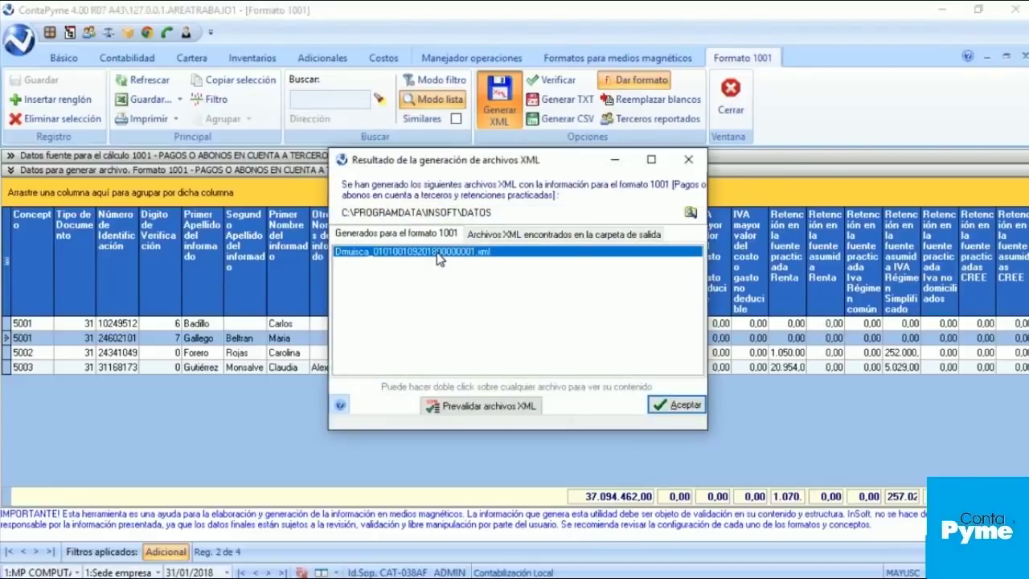
{"action": "left_click", "coordinate": [481, 407]}
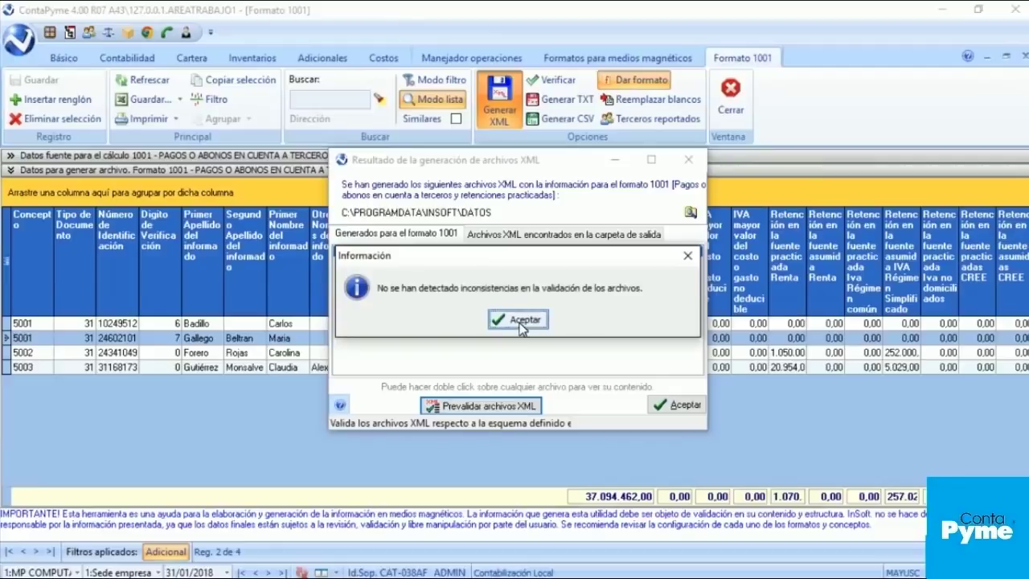
{"action": "left_click", "coordinate": [522, 322]}
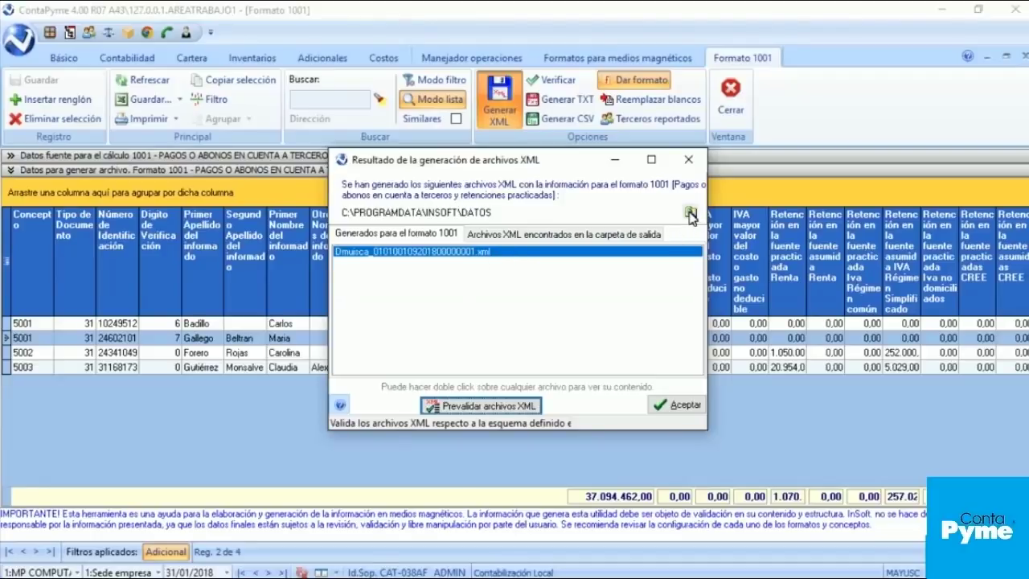
{"action": "left_click", "coordinate": [691, 214]}
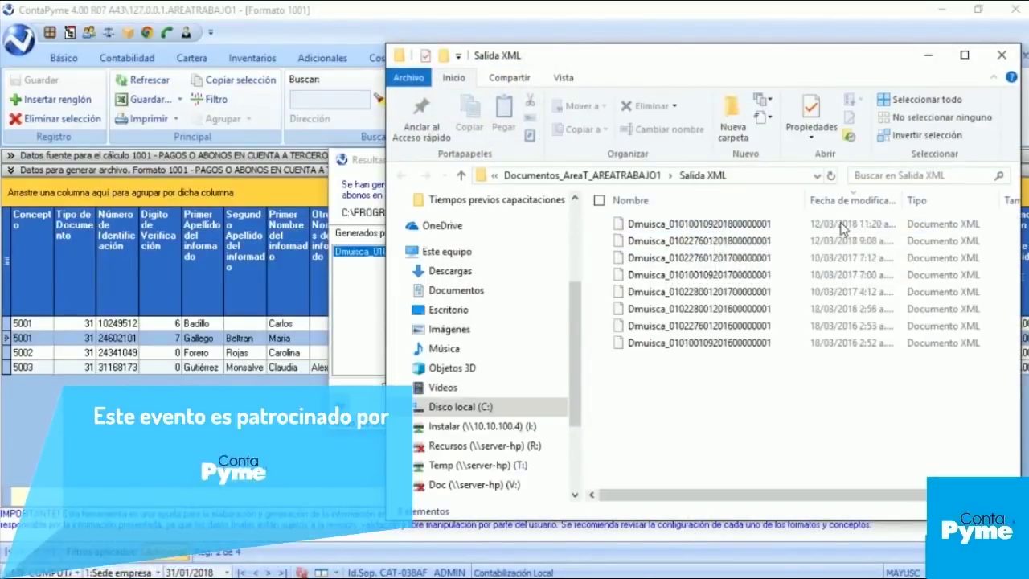
Step: Sort Salida XML by modification date and open the newest Dmuisca XML in Internet Explorer
{"action": "left_click", "coordinate": [847, 204]}
{"action": "left_click", "coordinate": [688, 224]}
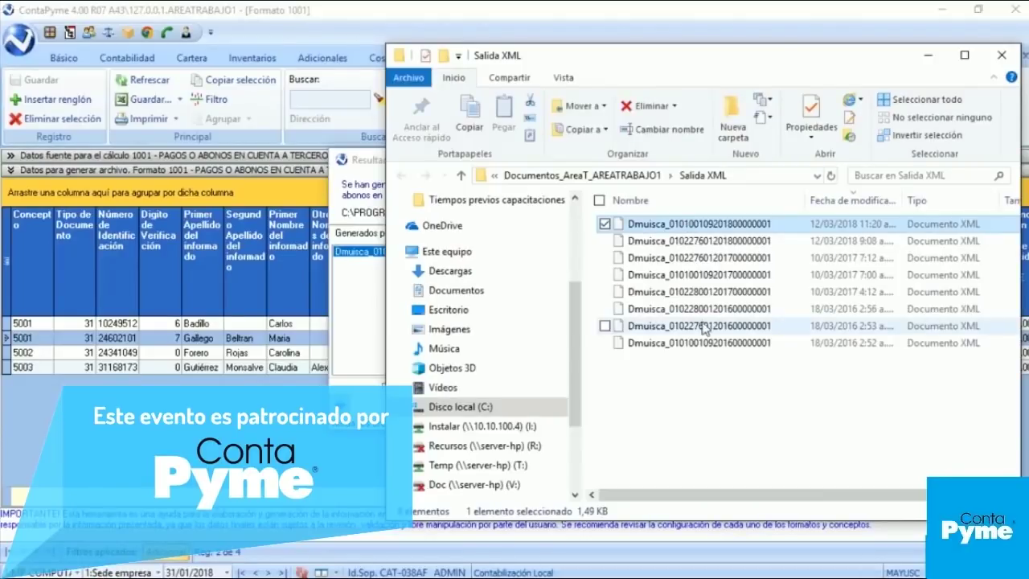
{"action": "double_click", "coordinate": [645, 226]}
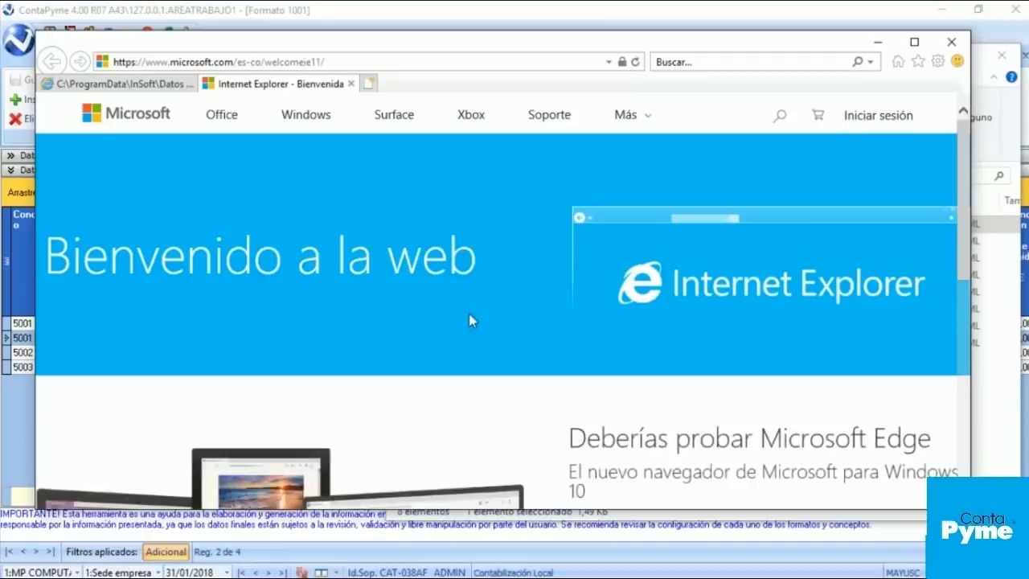
Step: Close the Bienvenida tab, read the 1001 XML's header and four records, then close Internet Explorer
{"action": "left_click", "coordinate": [351, 84]}
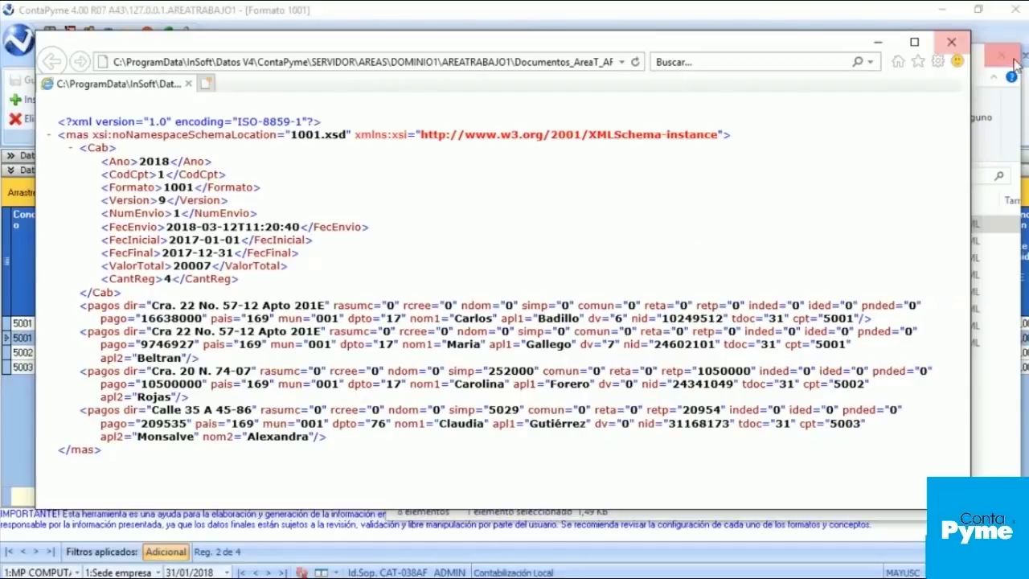
{"action": "left_click", "coordinate": [951, 46]}
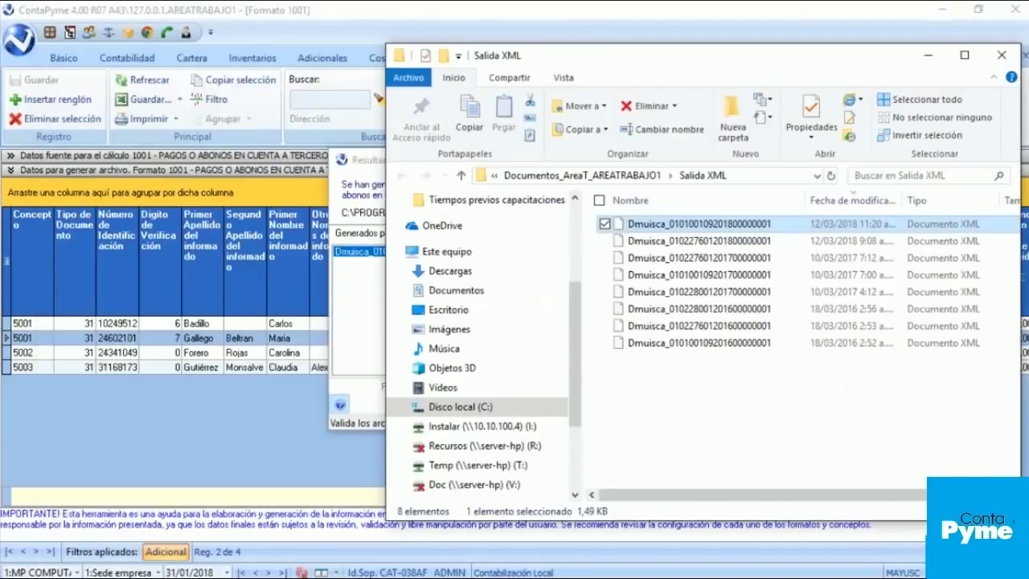
Step: Close the Salida XML folder window and the XML generation results dialog
{"action": "left_click", "coordinate": [1005, 50]}
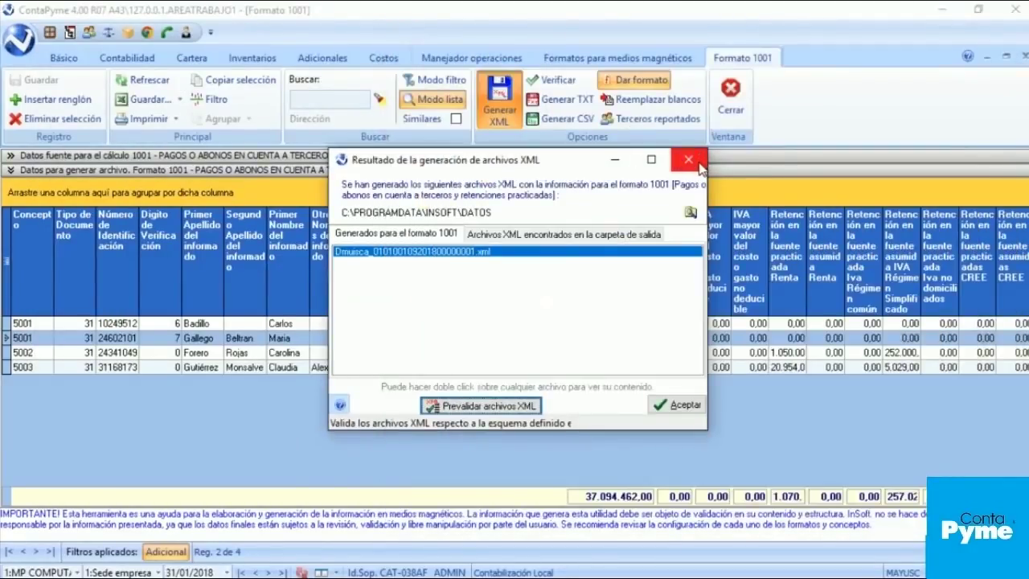
{"action": "left_click", "coordinate": [689, 160]}
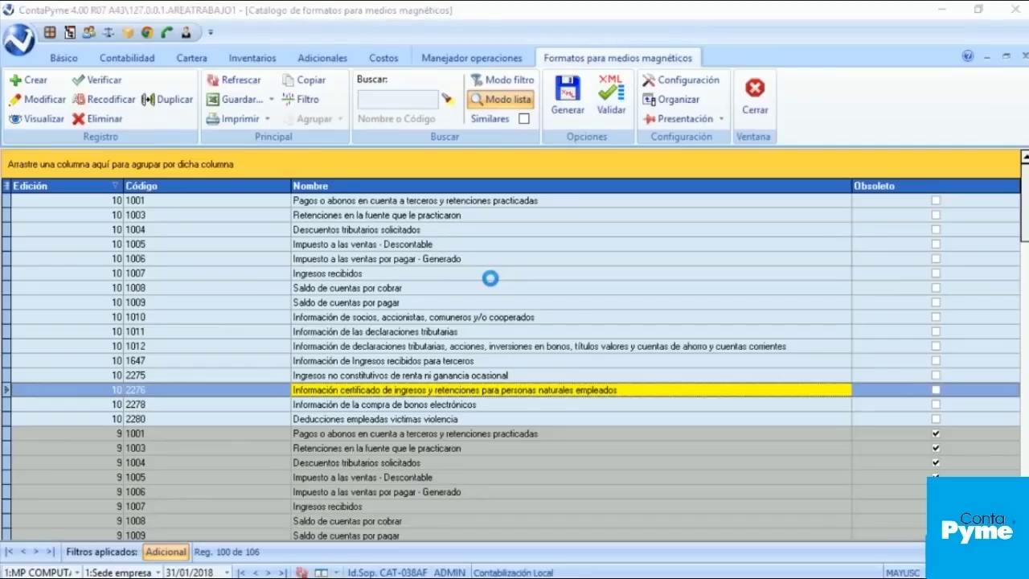
Step: Open format 2276, edition 10, from the catalog for modification
{"action": "key", "text": "Return"}
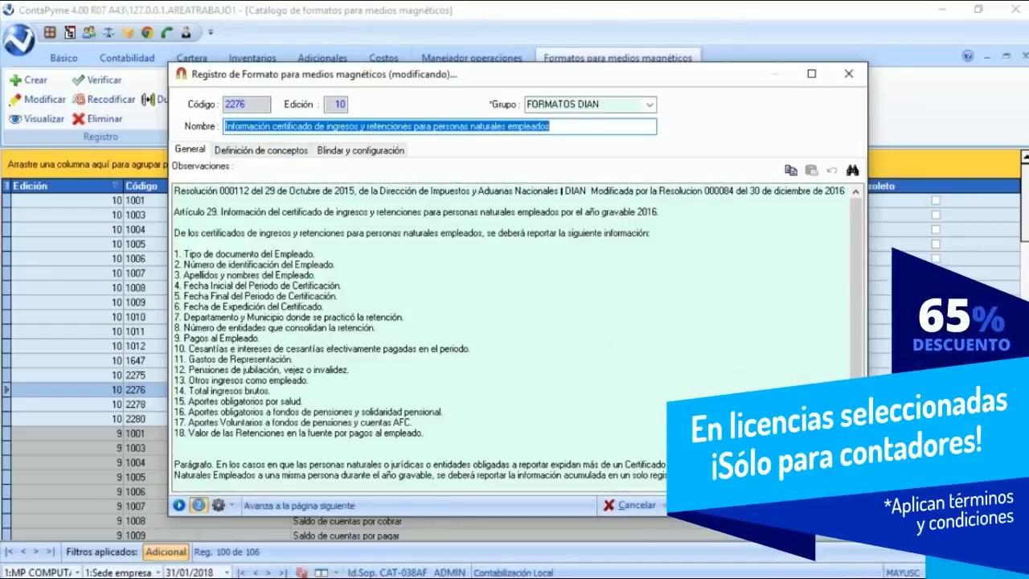
Step: Maximize the 2276 format record and widen the totals panel beside the concepts
{"action": "key", "text": "ctrl+Tab"}
{"action": "left_click", "coordinate": [811, 73]}
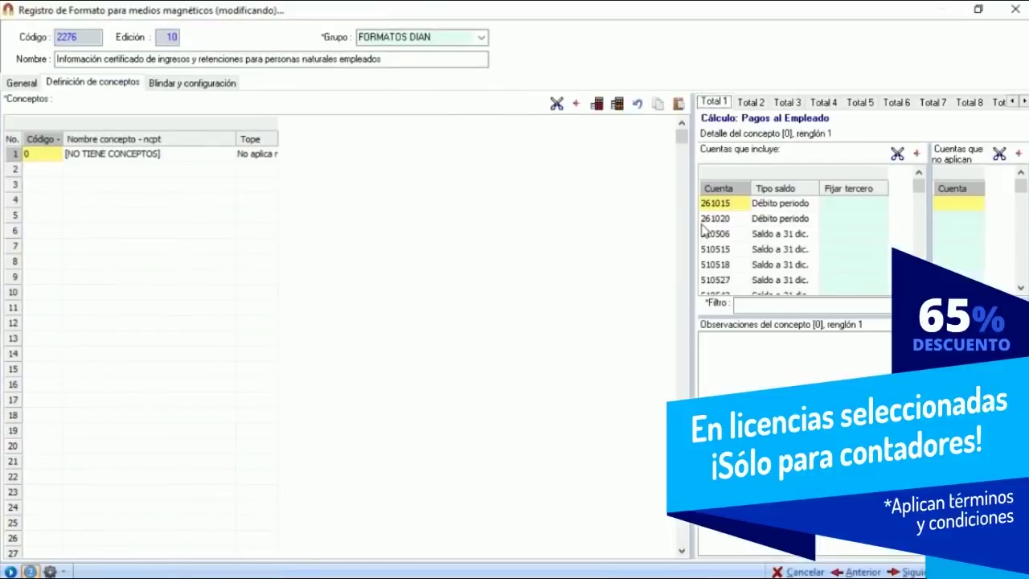
{"action": "left_click_drag", "start_coordinate": [692, 220], "coordinate": [464, 223]}
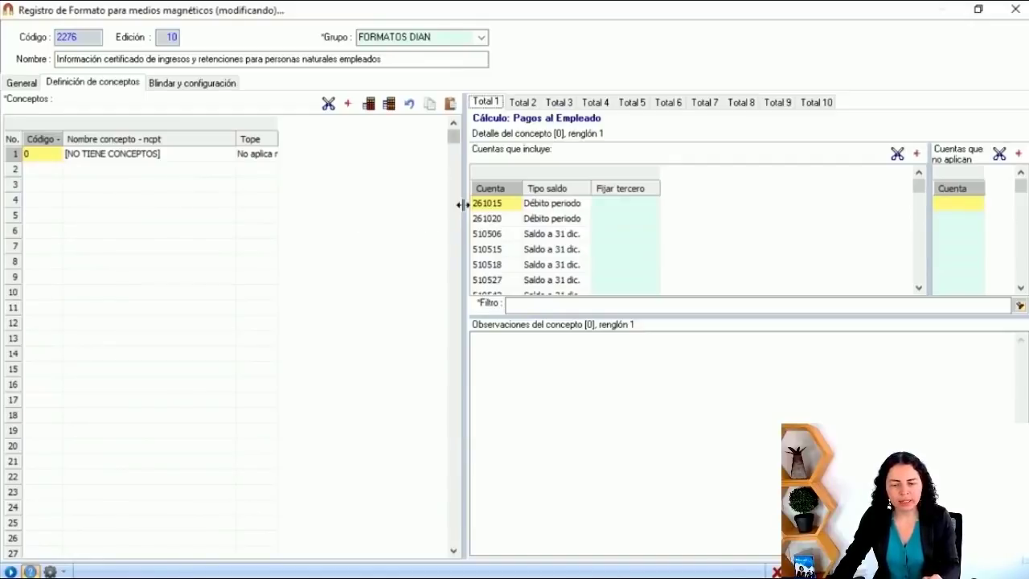
{"action": "left_click_drag", "start_coordinate": [462, 201], "coordinate": [402, 202]}
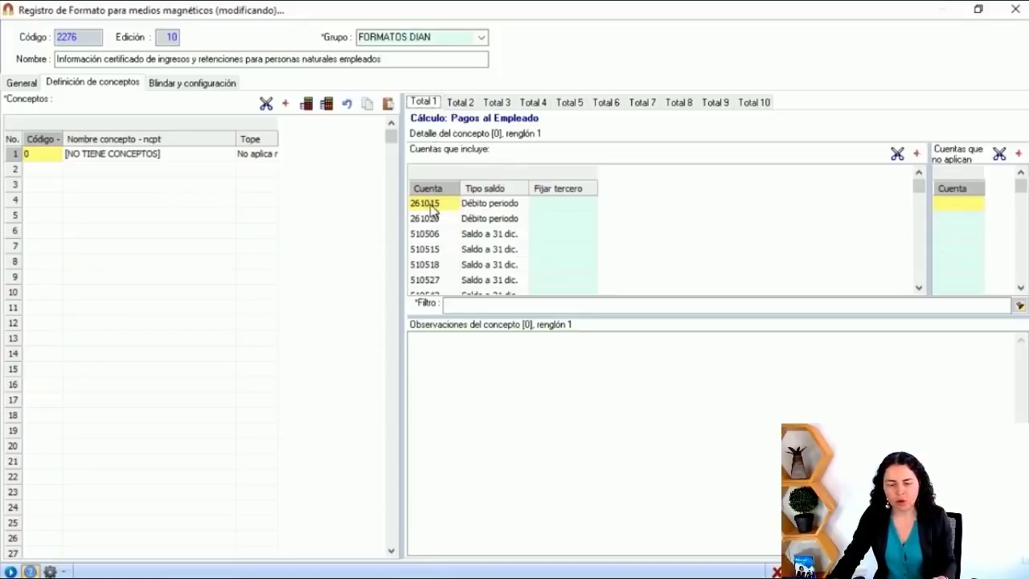
Step: Inspect included account 510515 and widen the account column to show account names
{"action": "left_click", "coordinate": [441, 251]}
{"action": "left_click", "coordinate": [446, 253]}
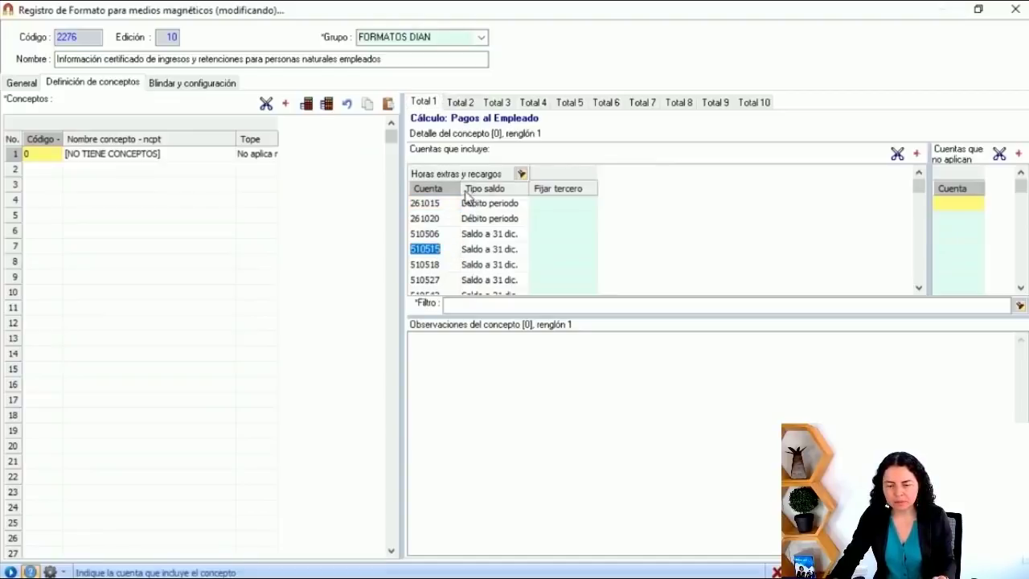
{"action": "left_click_drag", "start_coordinate": [461, 190], "coordinate": [522, 195]}
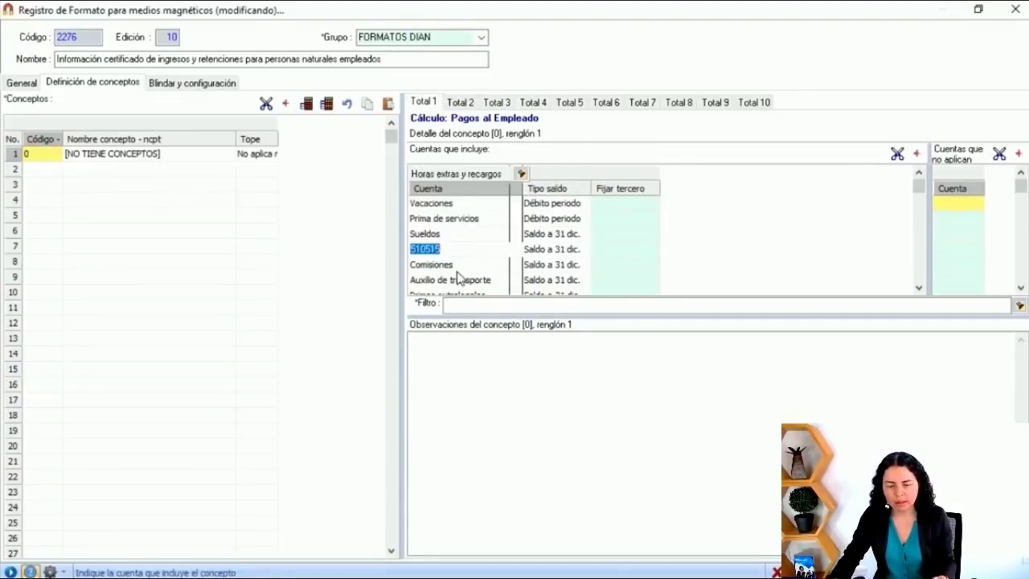
{"action": "left_click", "coordinate": [453, 266]}
{"action": "scroll", "coordinate": [487, 282], "scroll_direction": "down", "scroll_amount": 3}
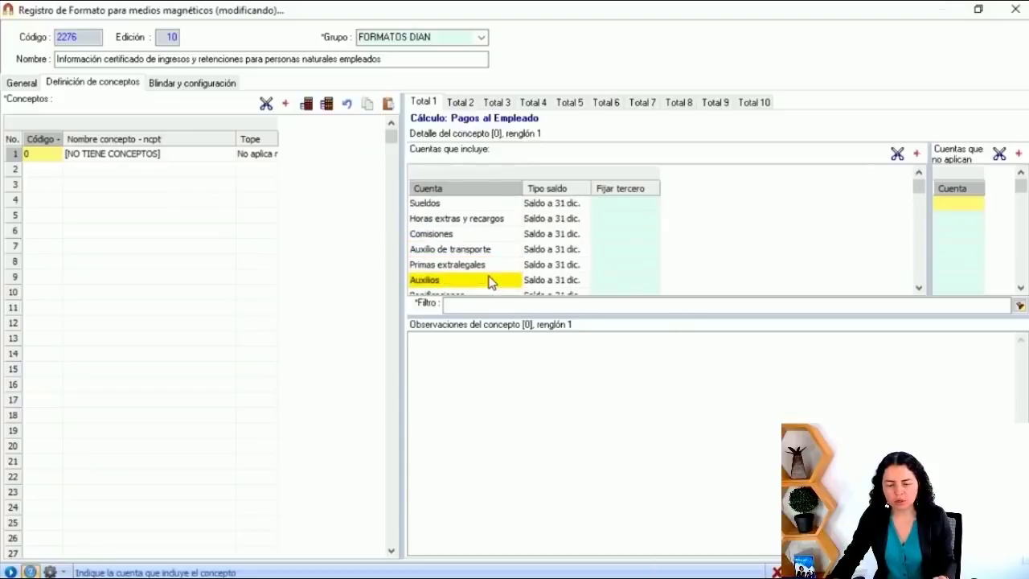
{"action": "scroll", "coordinate": [483, 281], "scroll_direction": "down", "scroll_amount": 2}
{"action": "scroll", "coordinate": [503, 279], "scroll_direction": "up", "scroll_amount": 4}
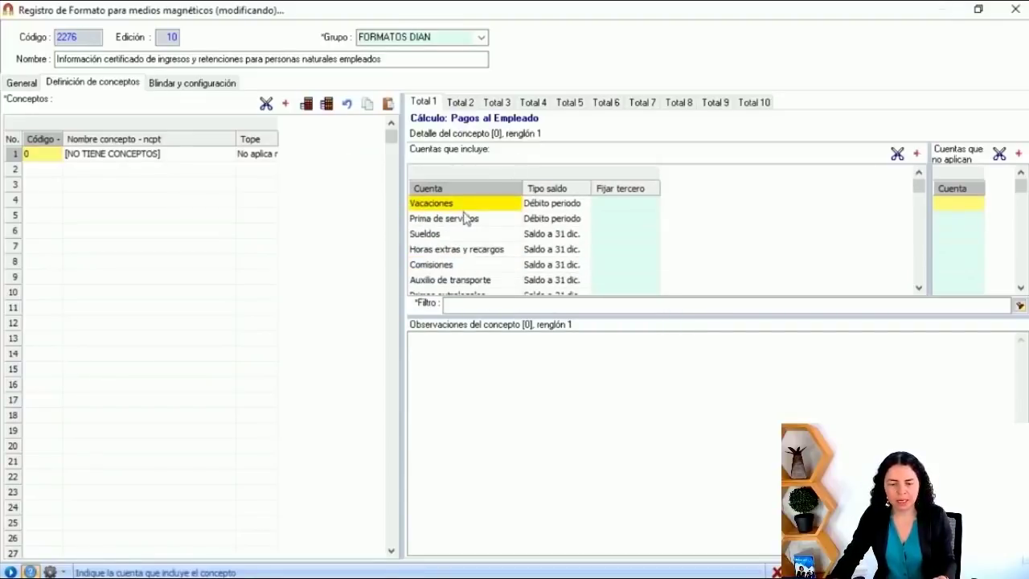
Step: Try adding account 110515 below Bonificaciones, then delete the unwanted new account row
{"action": "left_click", "coordinate": [455, 234]}
{"action": "scroll", "coordinate": [462, 250], "scroll_direction": "down", "scroll_amount": 4}
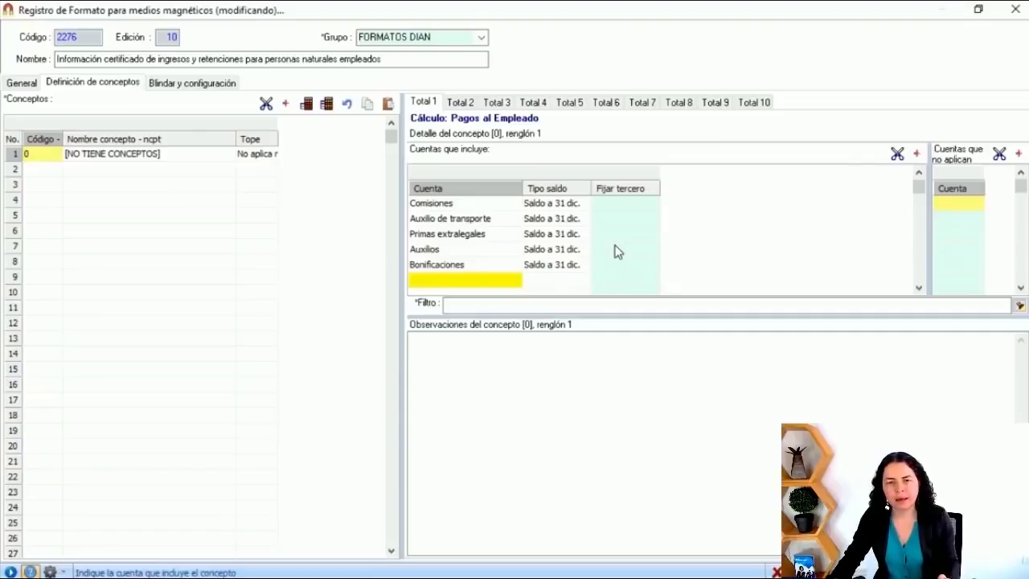
{"action": "left_click", "coordinate": [462, 280]}
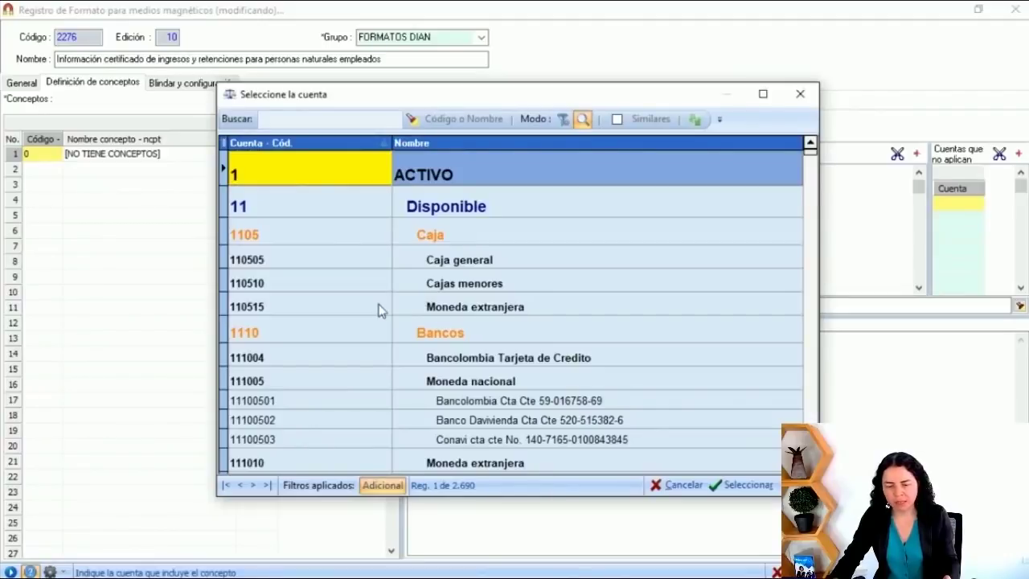
{"action": "left_click", "coordinate": [374, 308]}
{"action": "scroll", "coordinate": [366, 311], "scroll_direction": "down", "scroll_amount": 5}
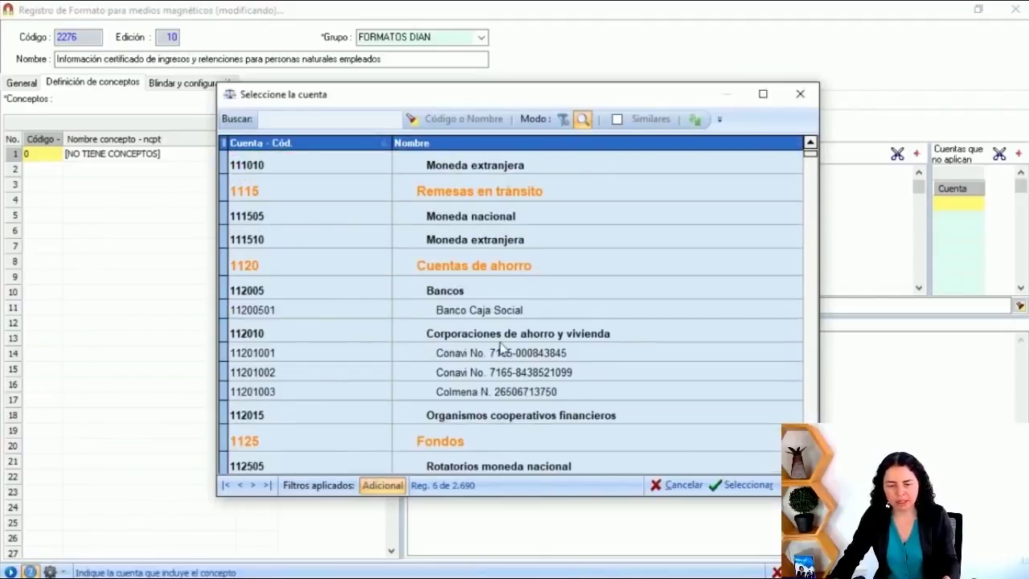
{"action": "left_click", "coordinate": [801, 96]}
{"action": "left_click", "coordinate": [601, 269]}
{"action": "left_click", "coordinate": [560, 282]}
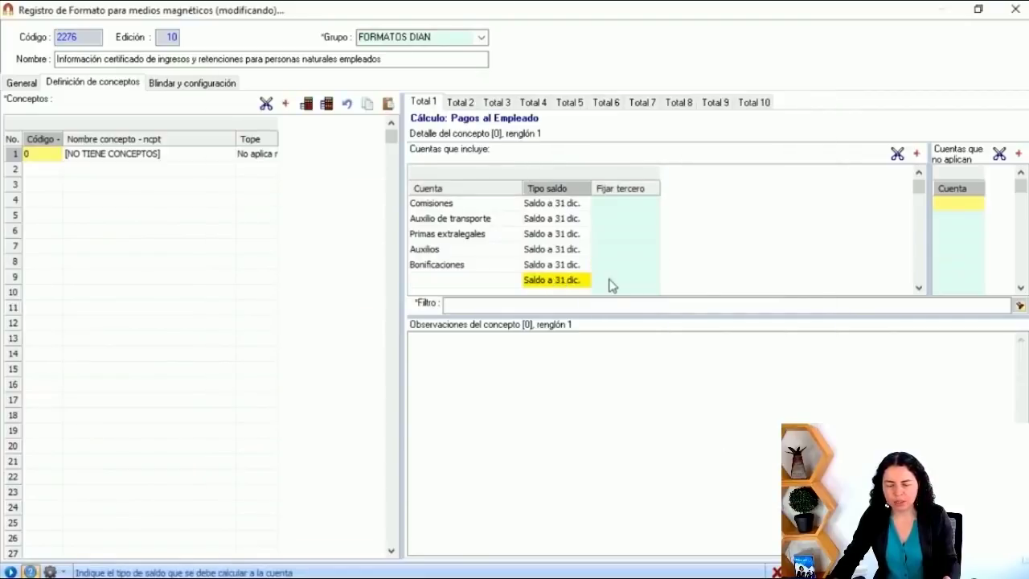
{"action": "left_click", "coordinate": [900, 153]}
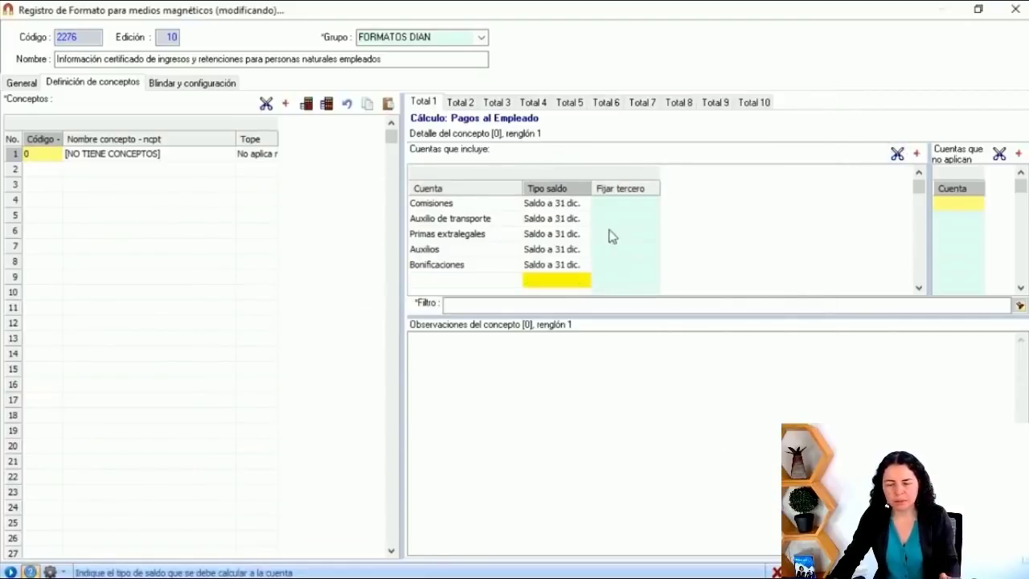
Step: Review the third-party list for the Comisiones fixed third party, then close it unchanged
{"action": "left_click", "coordinate": [620, 203]}
{"action": "left_click", "coordinate": [626, 207]}
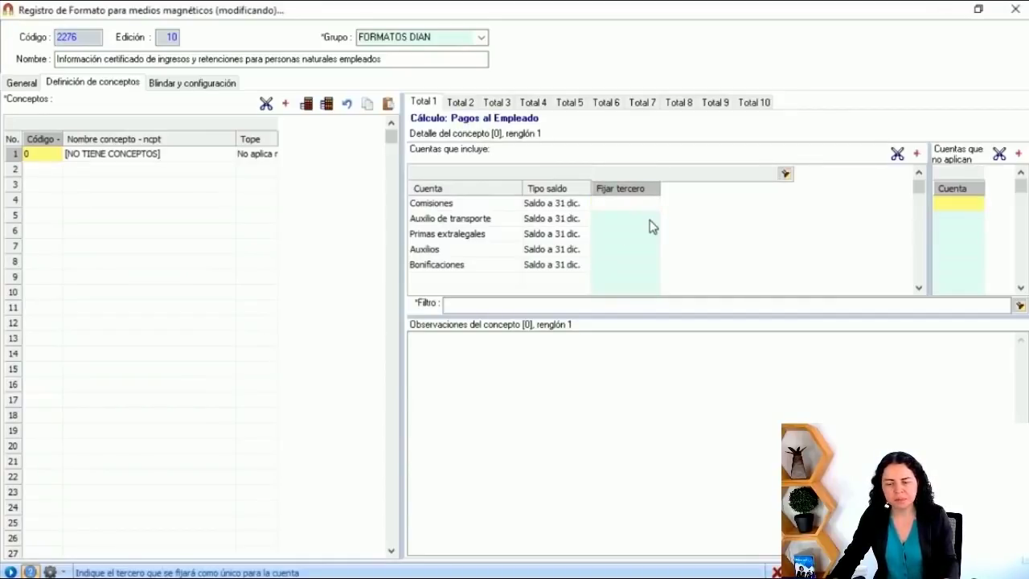
{"action": "key", "text": "F2"}
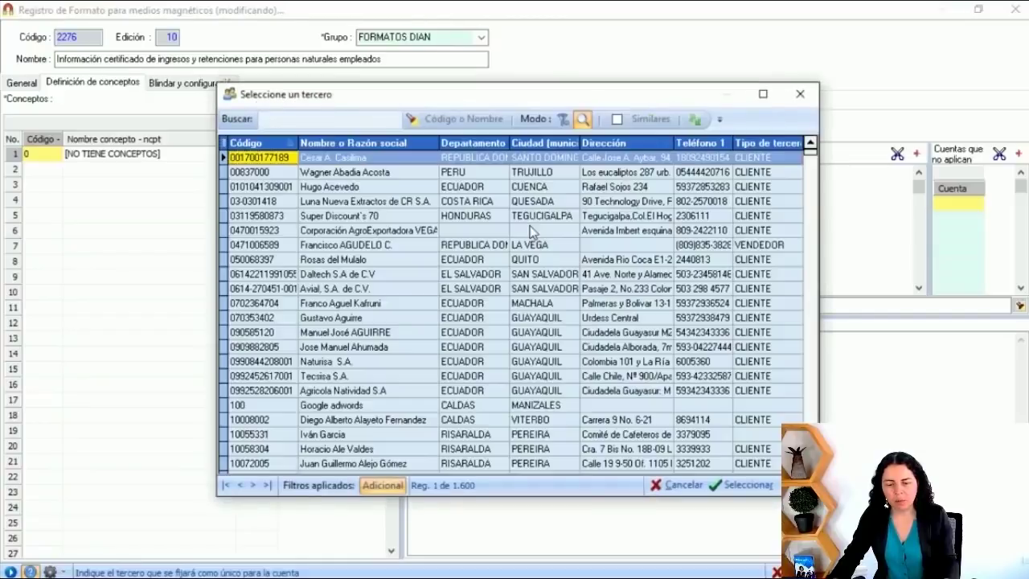
{"action": "scroll", "coordinate": [420, 320], "scroll_direction": "down", "scroll_amount": 15}
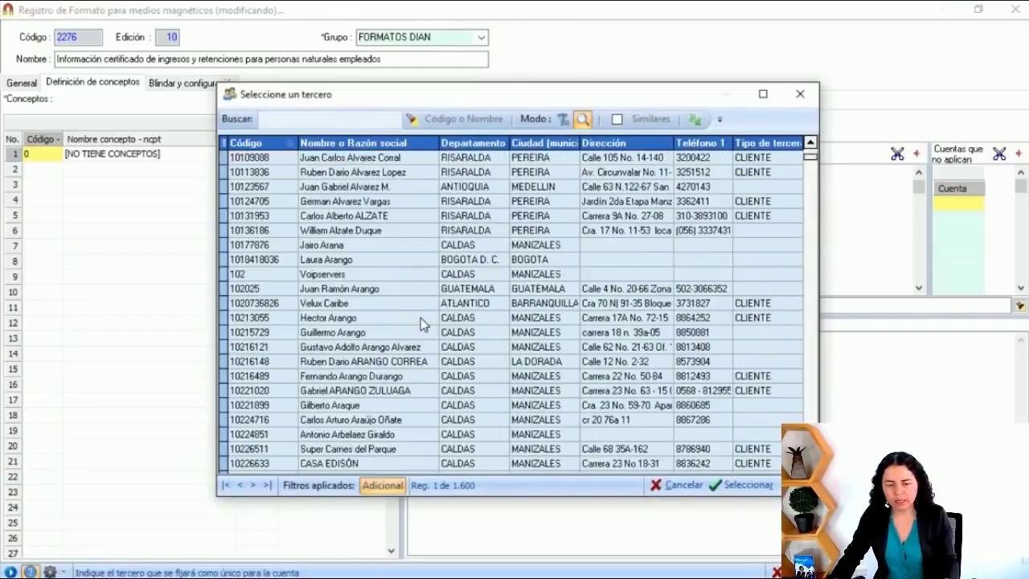
{"action": "left_click", "coordinate": [763, 93]}
{"action": "left_click", "coordinate": [1015, 9]}
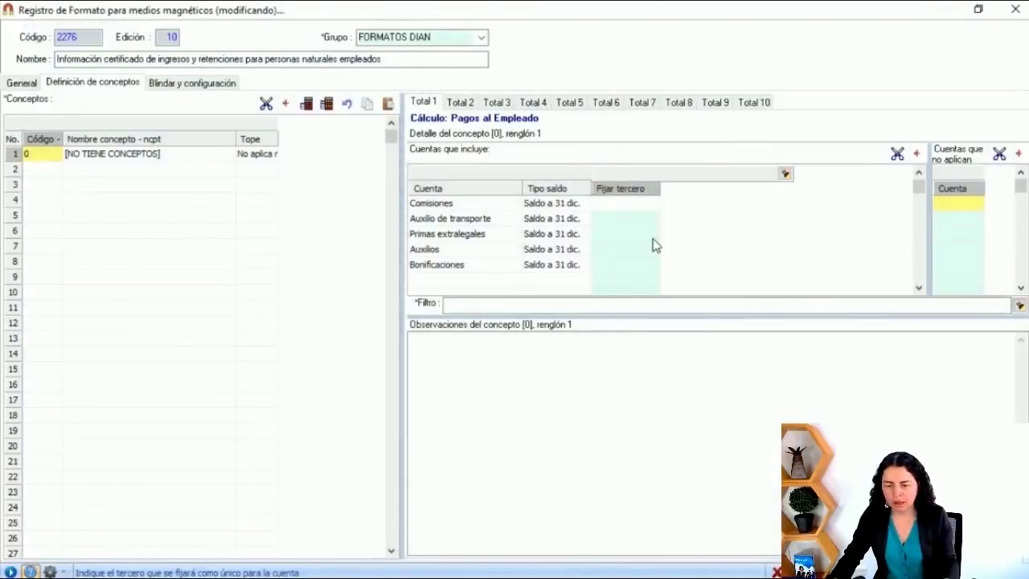
{"action": "left_click", "coordinate": [633, 232]}
{"action": "left_click", "coordinate": [625, 206]}
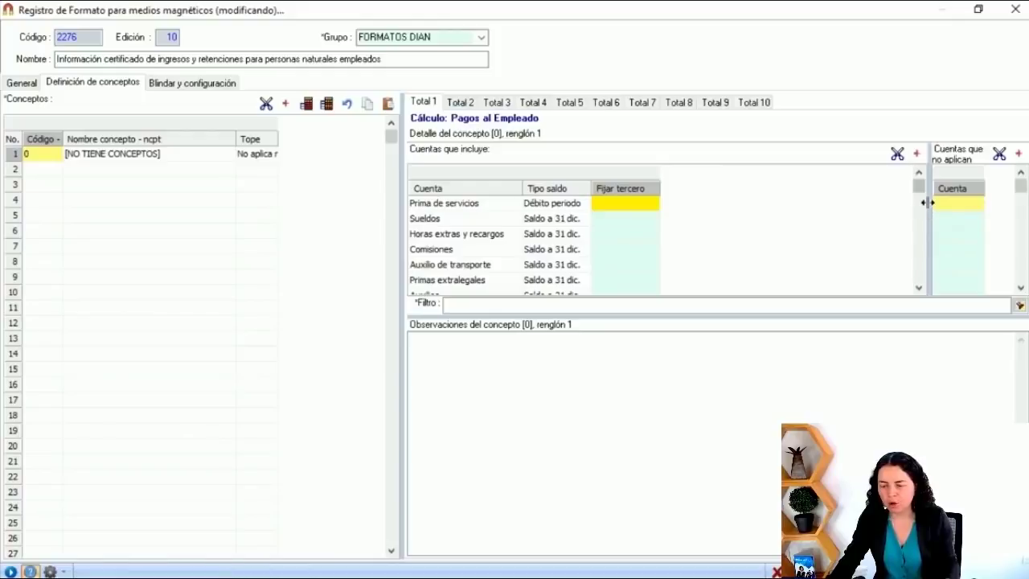
Step: Widen the Cuentas que no aplican panel and Cuenta column, then go to Total 2
{"action": "left_click_drag", "start_coordinate": [765, 203], "coordinate": [723, 203]}
{"action": "left_click", "coordinate": [756, 232]}
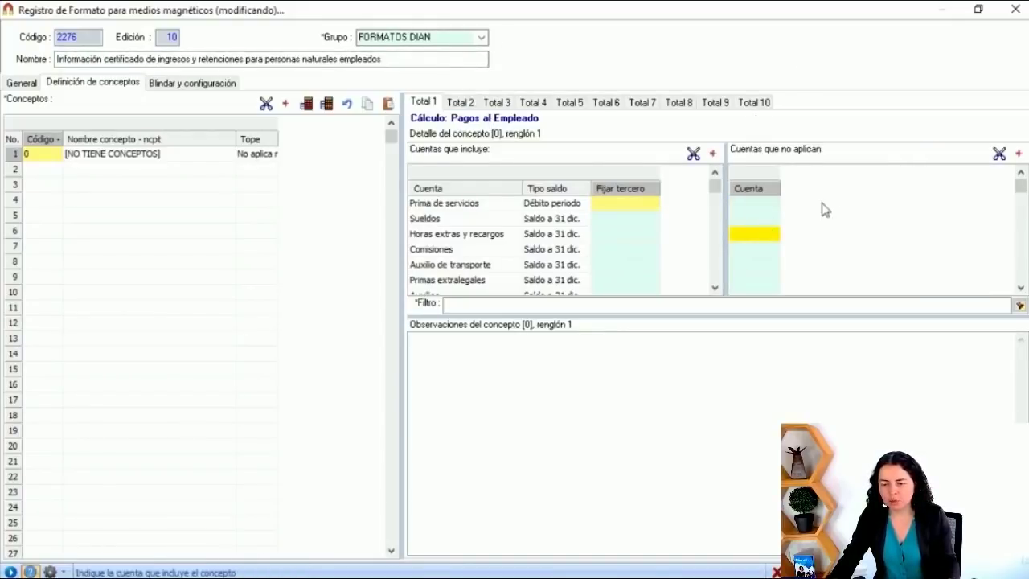
{"action": "left_click_drag", "start_coordinate": [781, 188], "coordinate": [866, 188]}
{"action": "left_click", "coordinate": [781, 205]}
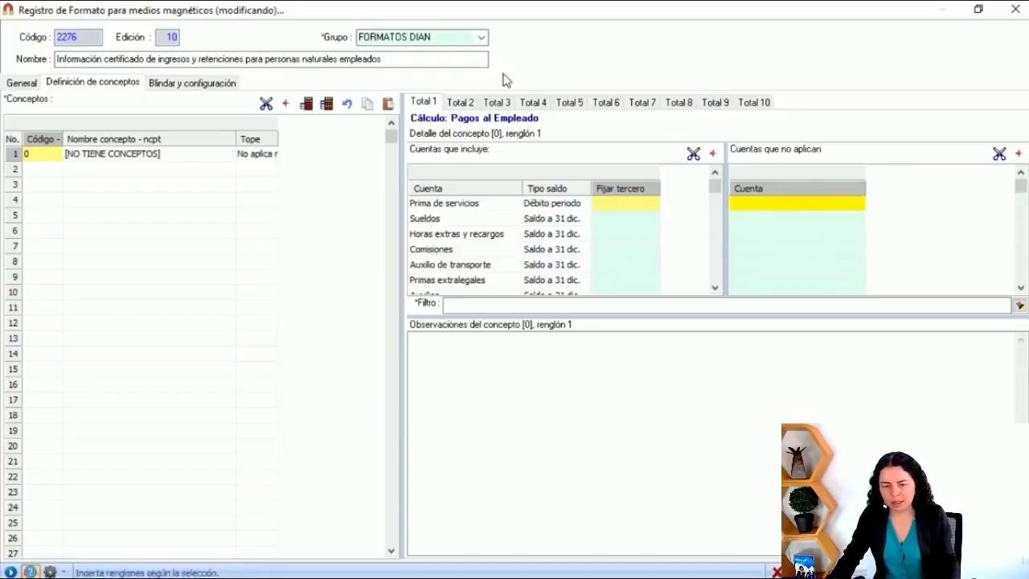
{"action": "left_click", "coordinate": [471, 103]}
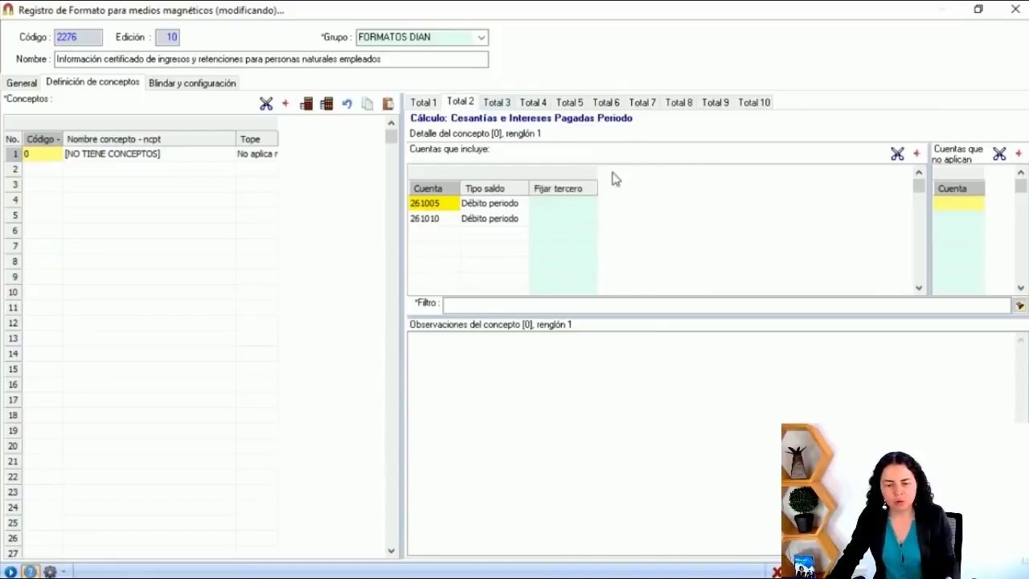
Step: Check the names of Total 2 accounts 261005 and 261010 with a wider Cuenta column
{"action": "left_click", "coordinate": [442, 208]}
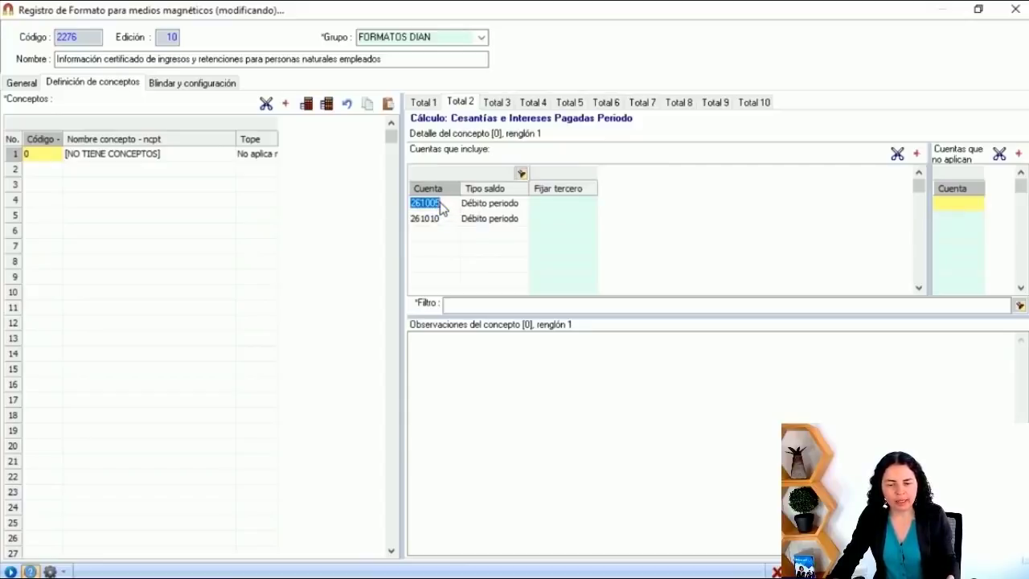
{"action": "left_click_drag", "start_coordinate": [462, 192], "coordinate": [560, 193]}
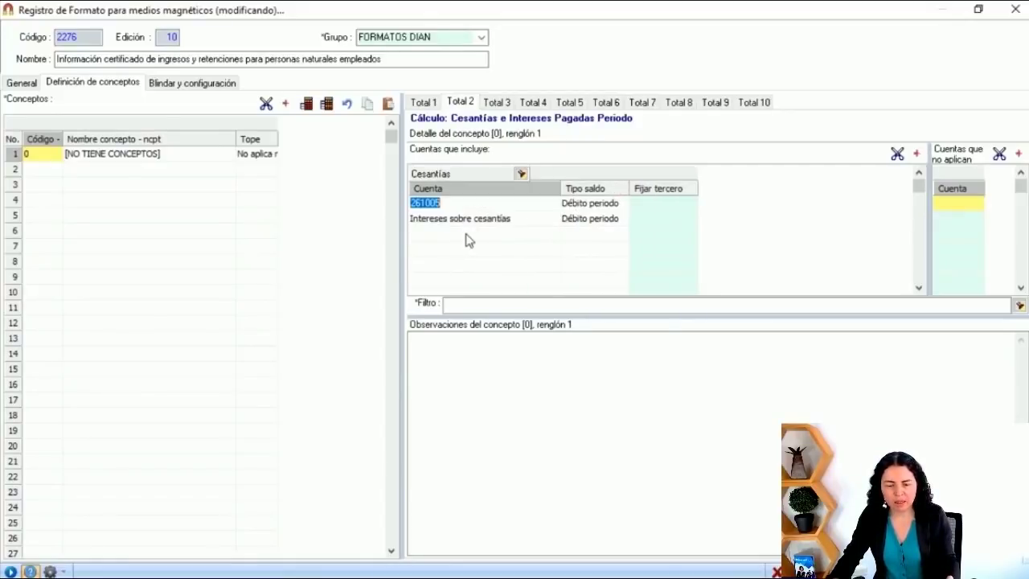
{"action": "left_click", "coordinate": [471, 235]}
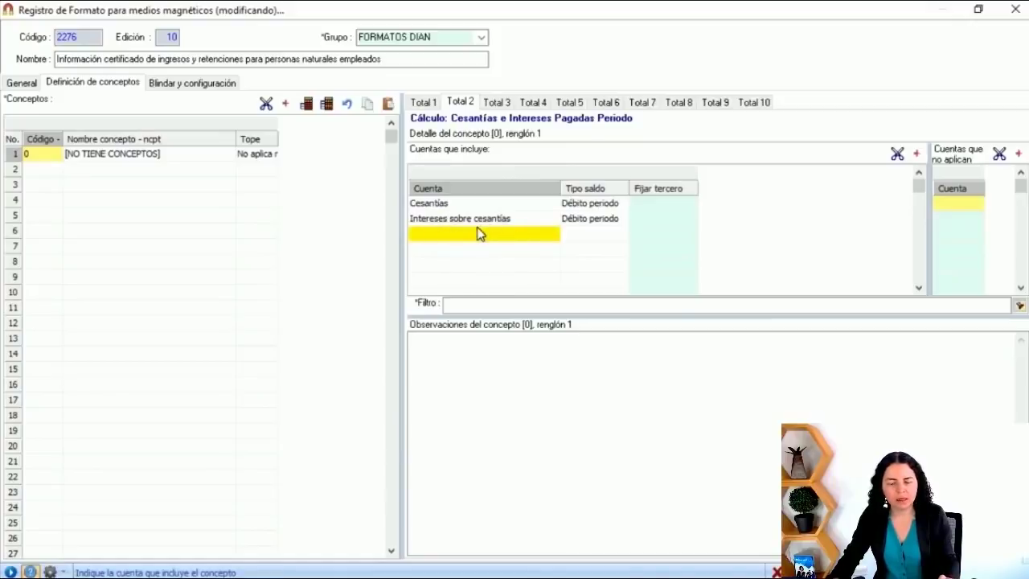
{"action": "left_click", "coordinate": [512, 223]}
{"action": "left_click", "coordinate": [474, 219]}
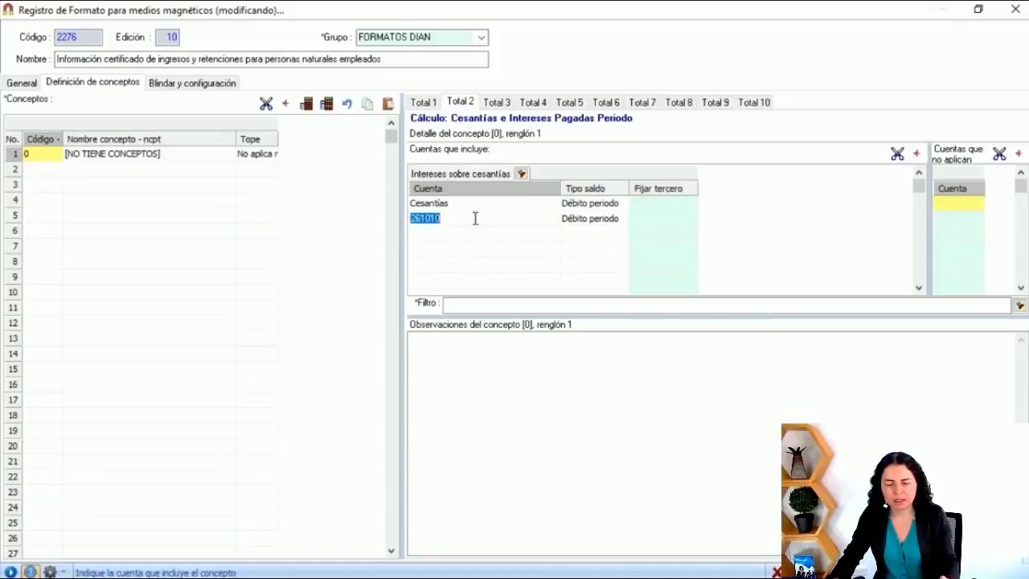
{"action": "left_click", "coordinate": [460, 239]}
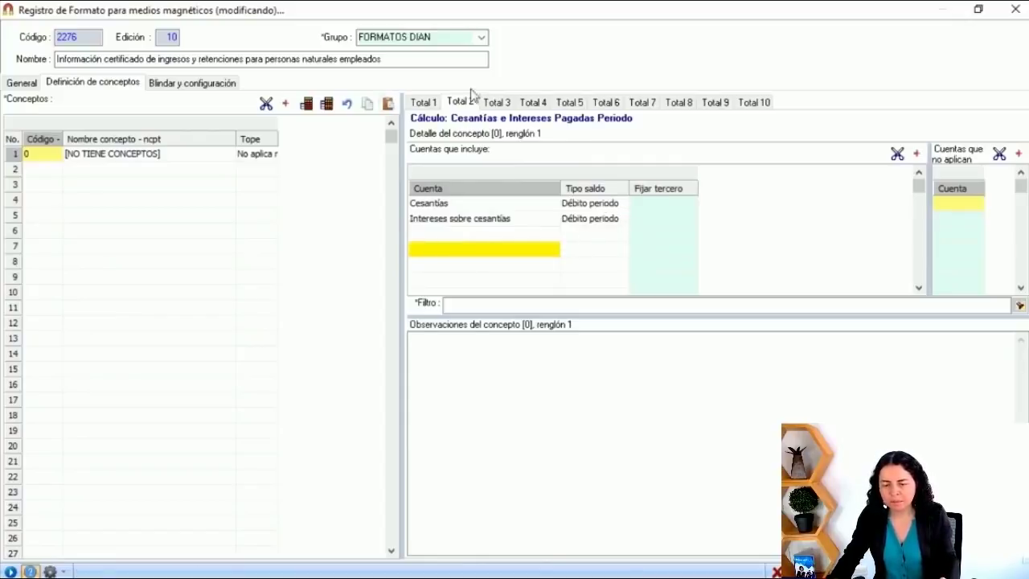
Step: Review Total 3 account 519520 and Total 4, then the * account on Total 5
{"action": "left_click", "coordinate": [497, 103]}
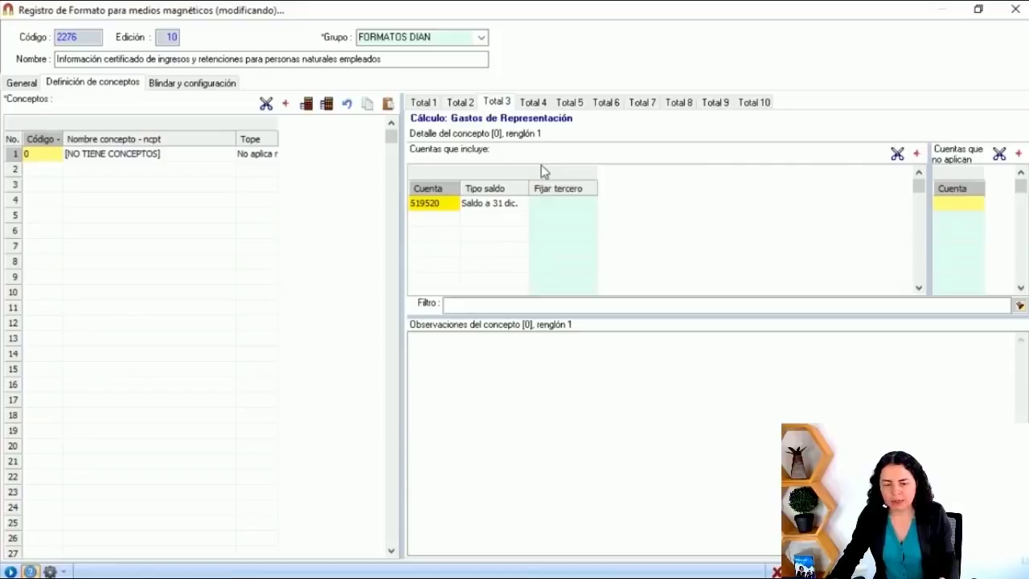
{"action": "left_click", "coordinate": [440, 237]}
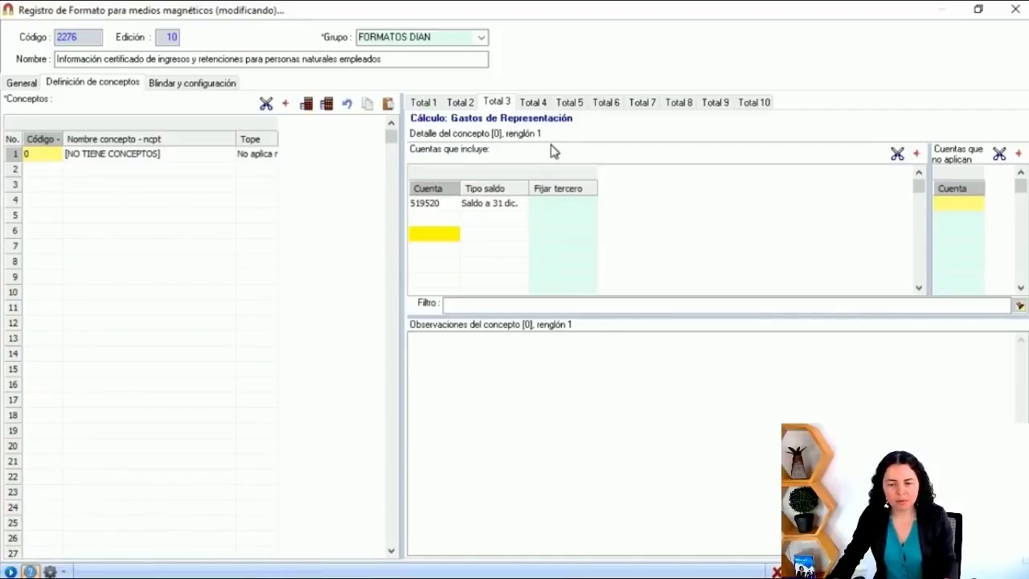
{"action": "left_click", "coordinate": [544, 103]}
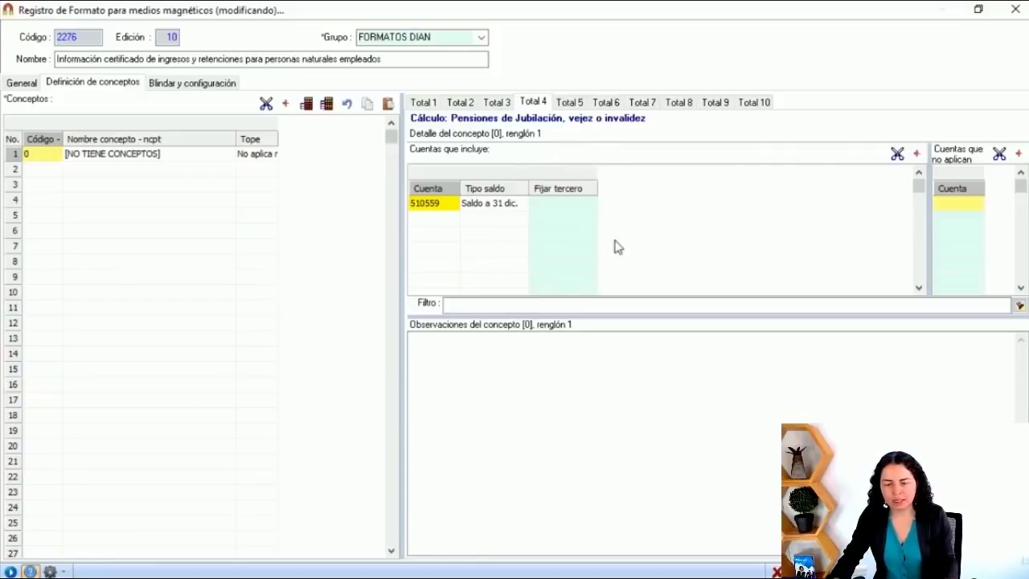
{"action": "left_click", "coordinate": [573, 105]}
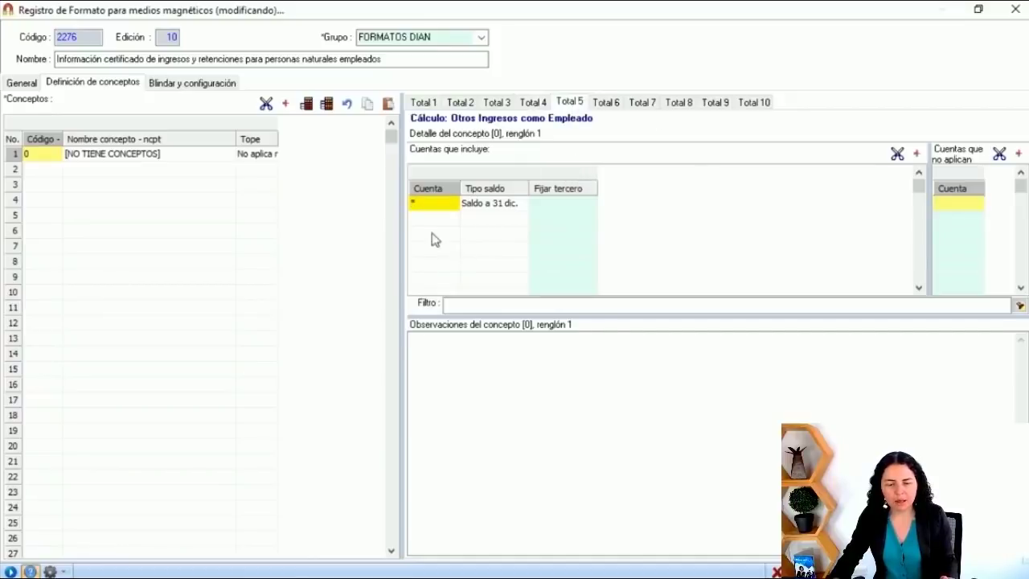
{"action": "left_click", "coordinate": [438, 201]}
{"action": "left_click", "coordinate": [435, 216]}
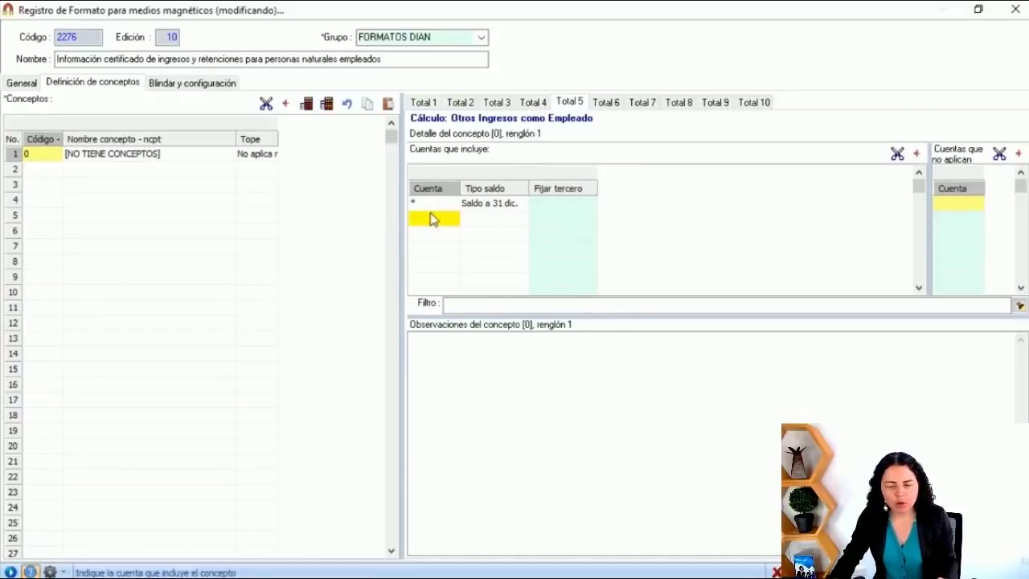
{"action": "left_click", "coordinate": [432, 203]}
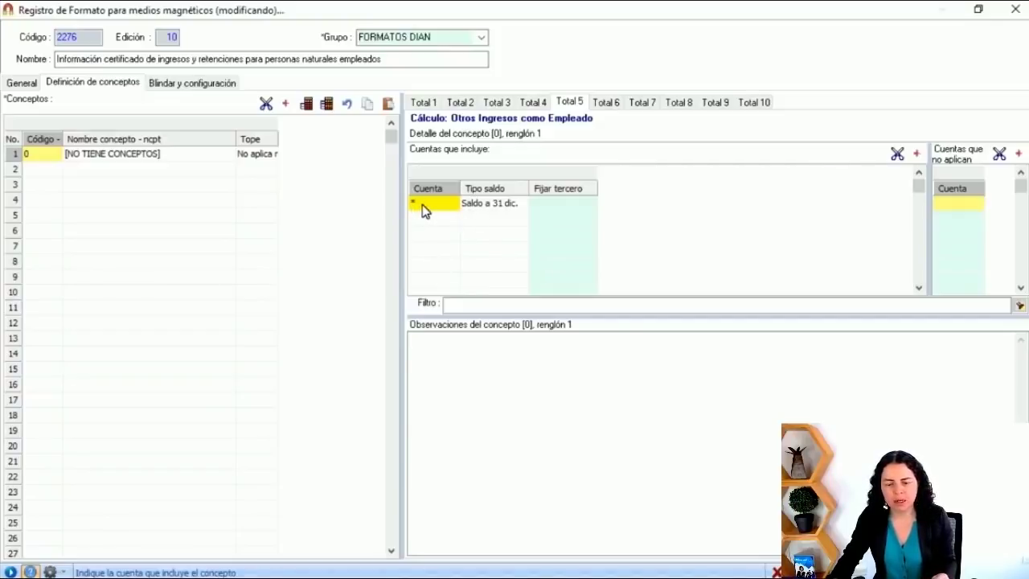
Step: Check the balance types on Total 6 (account 261010) and Total 7 (account 237005)
{"action": "left_click", "coordinate": [608, 107]}
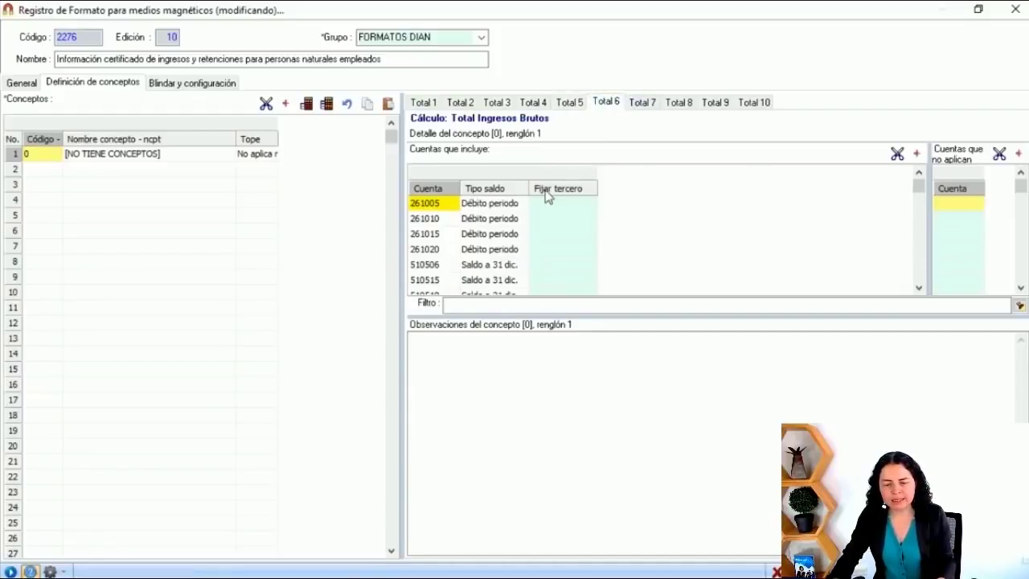
{"action": "left_click_drag", "start_coordinate": [527, 190], "coordinate": [590, 191]}
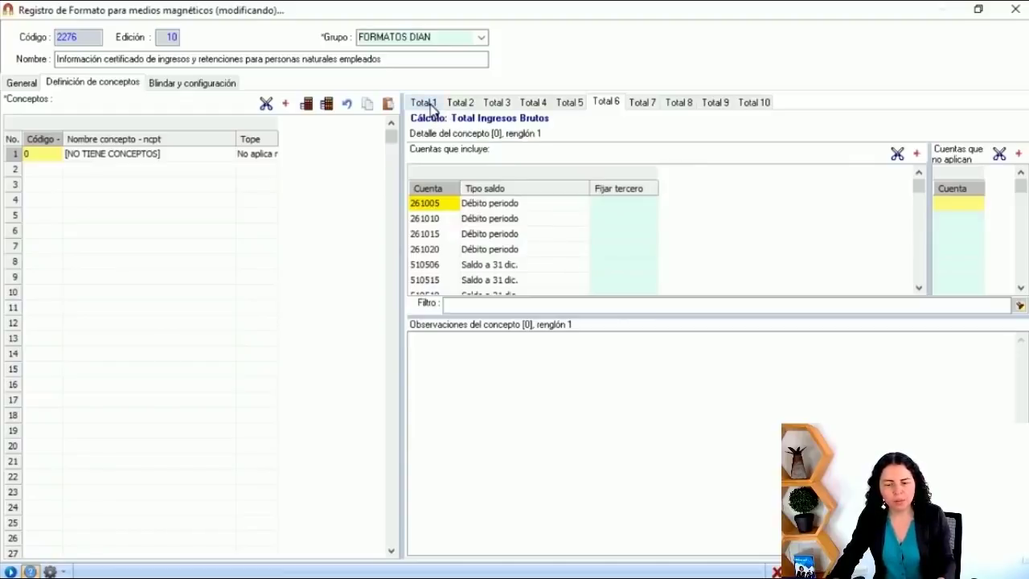
{"action": "left_click", "coordinate": [556, 215]}
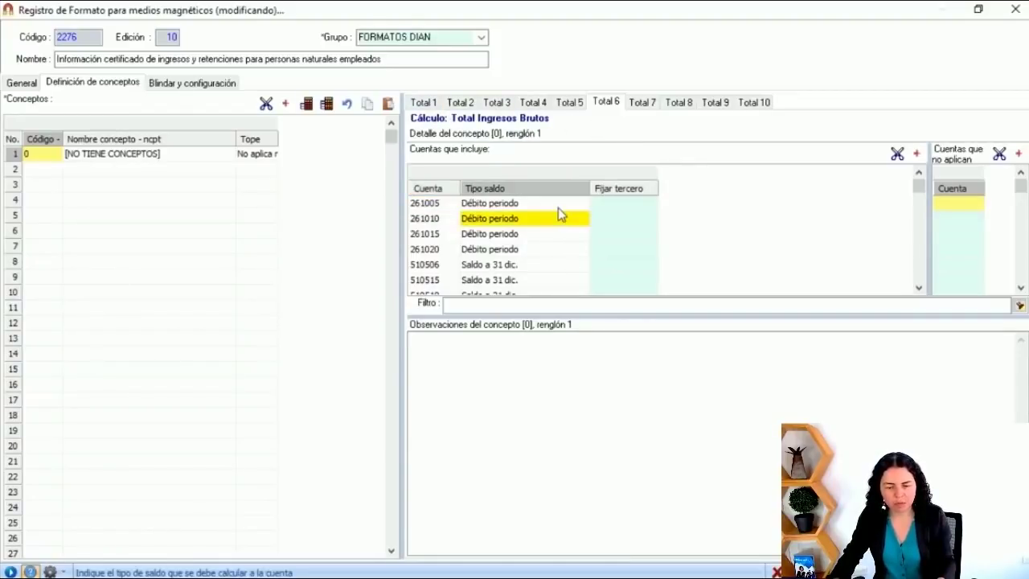
{"action": "key", "text": "Down"}
{"action": "key", "text": "Down"}
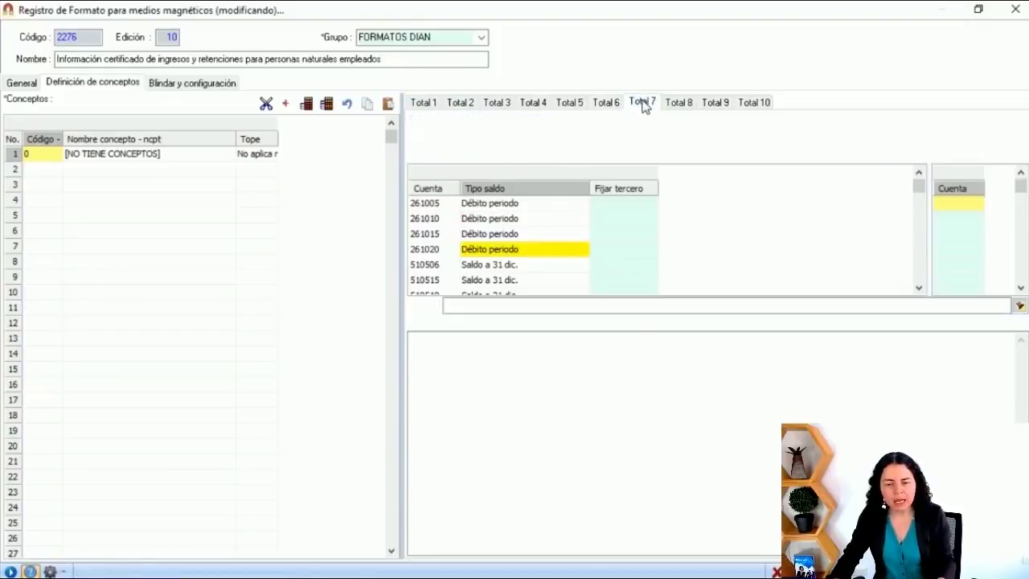
{"action": "left_click", "coordinate": [643, 103]}
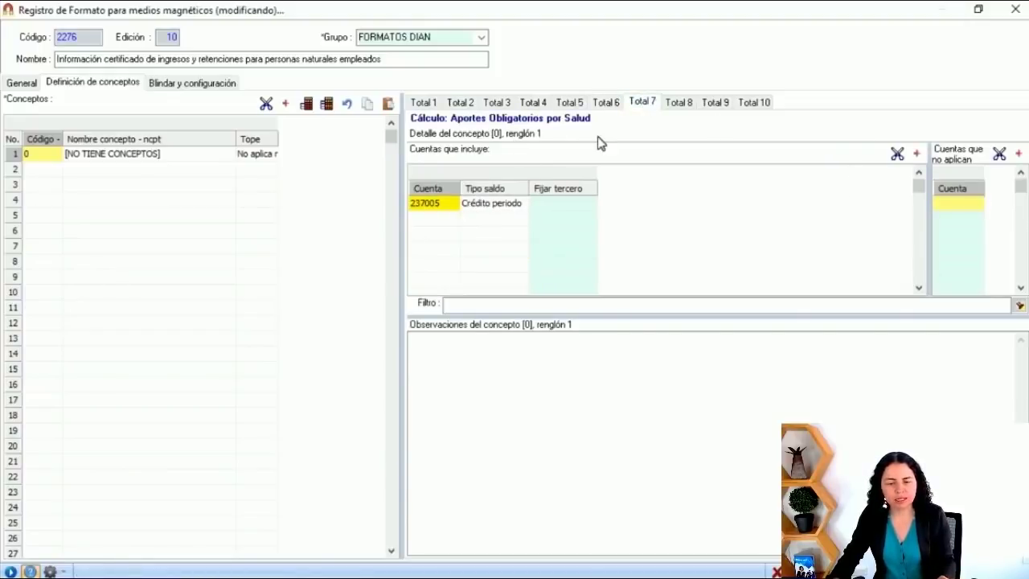
{"action": "left_click", "coordinate": [428, 207]}
{"action": "left_click", "coordinate": [448, 235]}
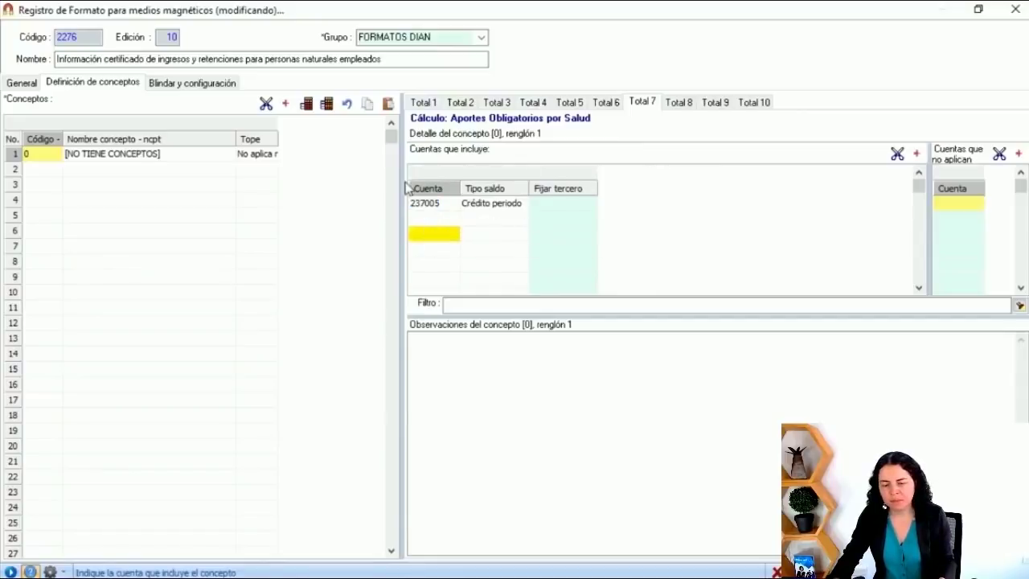
{"action": "left_click", "coordinate": [521, 207]}
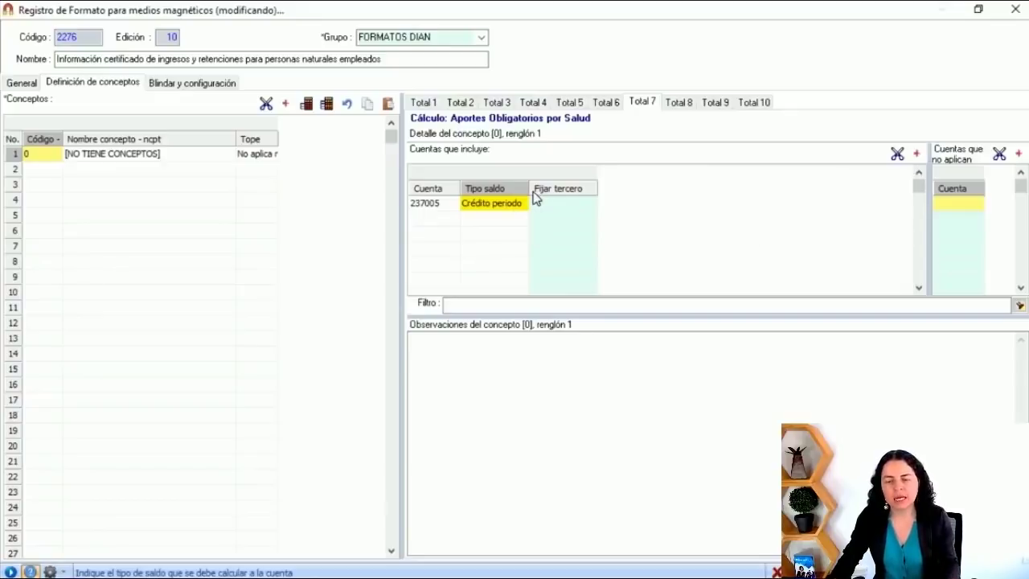
Step: Review Totals 8 and 9 (* account), then Total 10's account 236505 description
{"action": "left_click", "coordinate": [680, 104]}
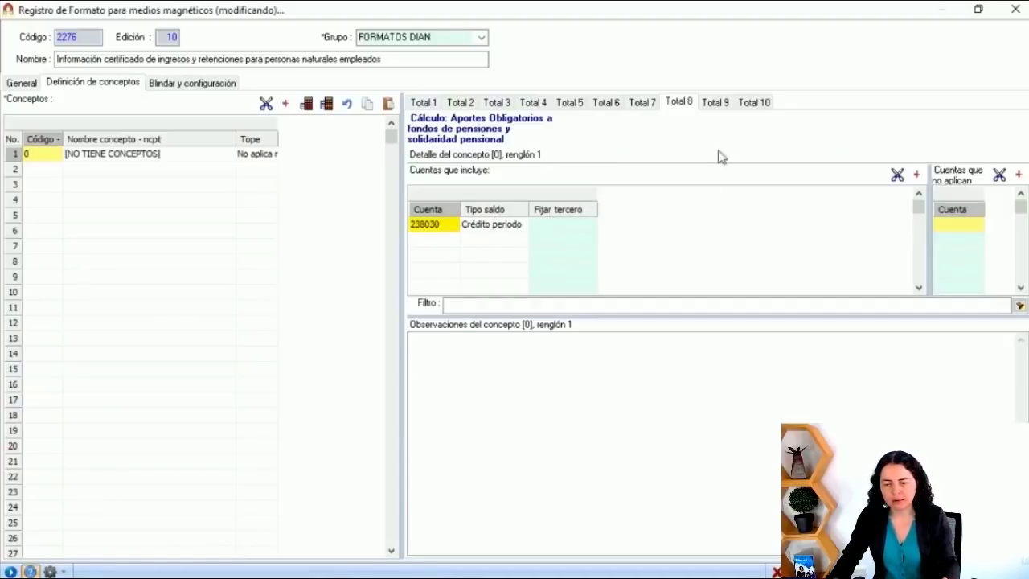
{"action": "left_click", "coordinate": [719, 105]}
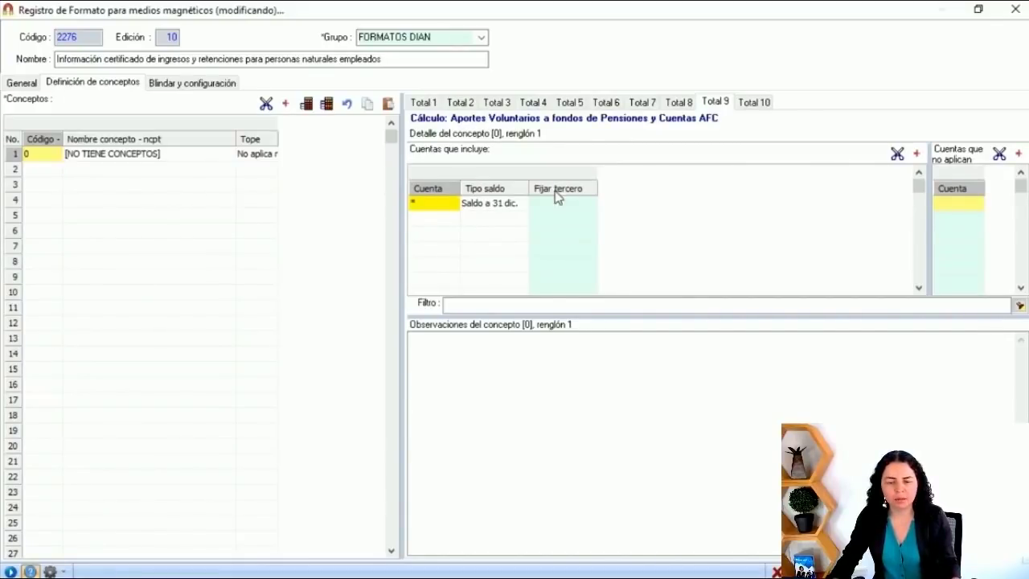
{"action": "left_click", "coordinate": [437, 205]}
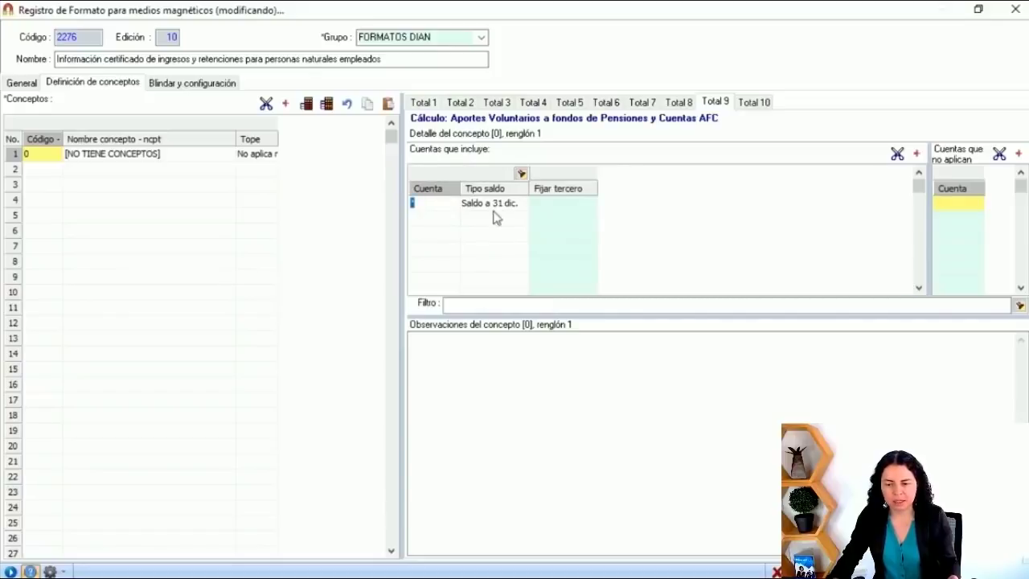
{"action": "left_click", "coordinate": [754, 103]}
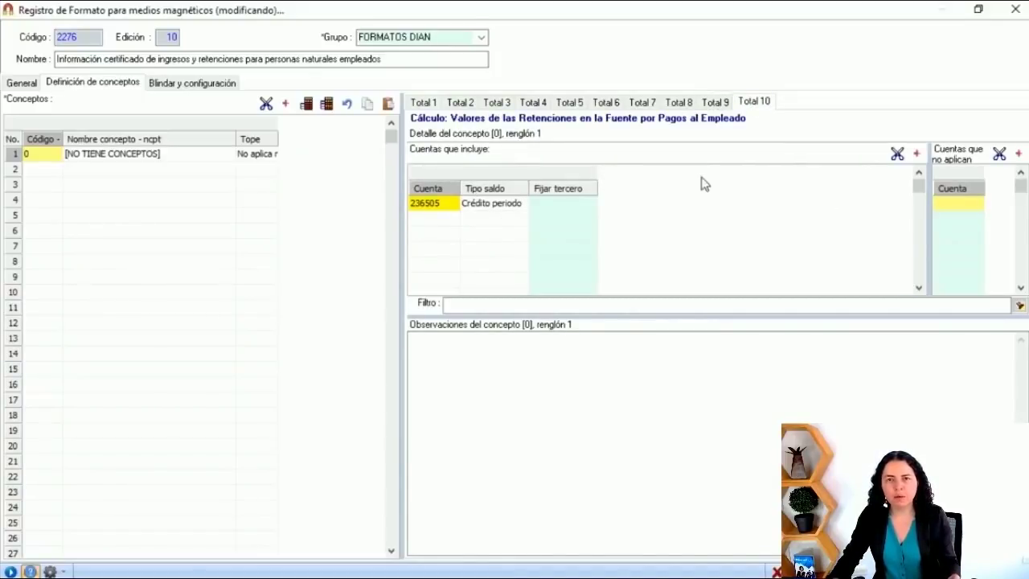
{"action": "left_click", "coordinate": [440, 206]}
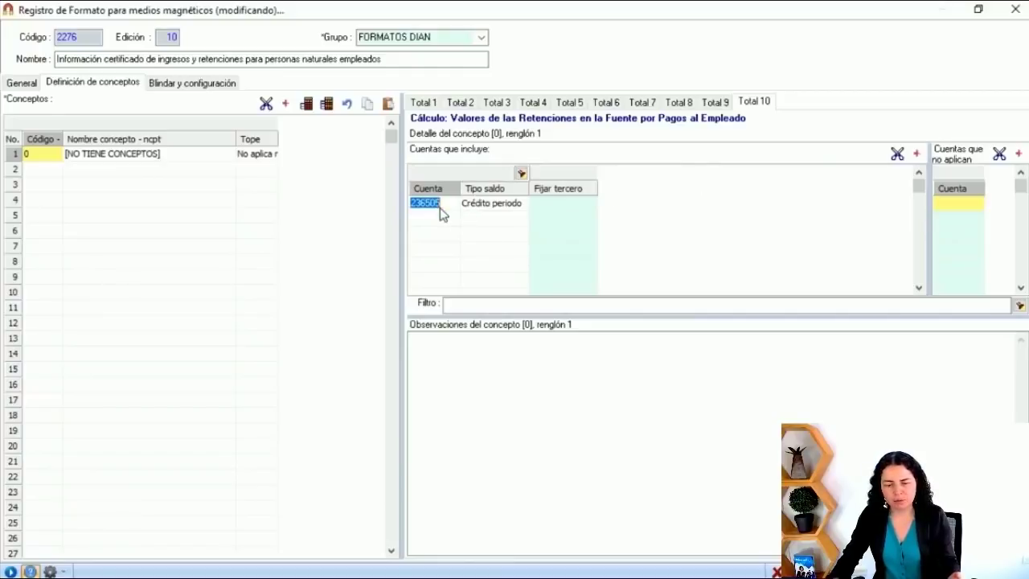
{"action": "left_click_drag", "start_coordinate": [461, 190], "coordinate": [506, 206]}
{"action": "left_click", "coordinate": [488, 239]}
{"action": "left_click", "coordinate": [460, 206]}
{"action": "left_click", "coordinate": [440, 225]}
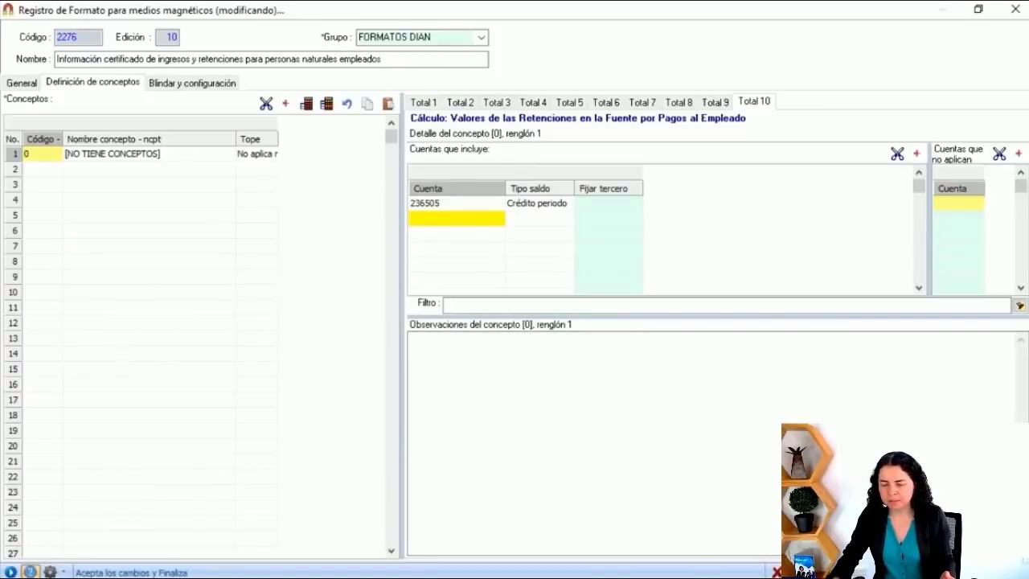
Step: Accept and verify format 2276 (2 comments, 15 warnings, no errors), then close the record
{"action": "left_click", "coordinate": [989, 571]}
{"action": "left_click_drag", "start_coordinate": [684, 333], "coordinate": [689, 324]}
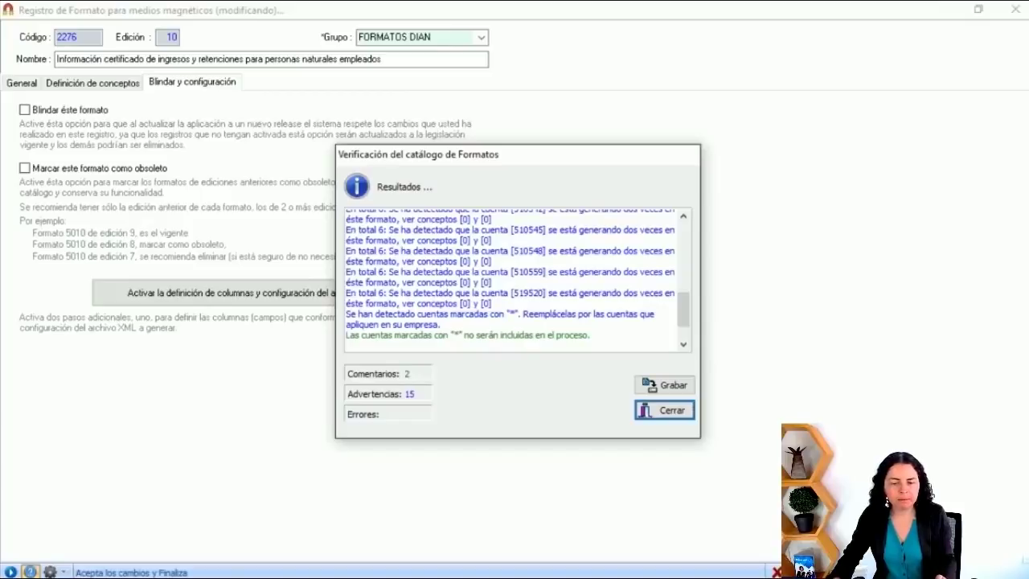
{"action": "left_click", "coordinate": [657, 412]}
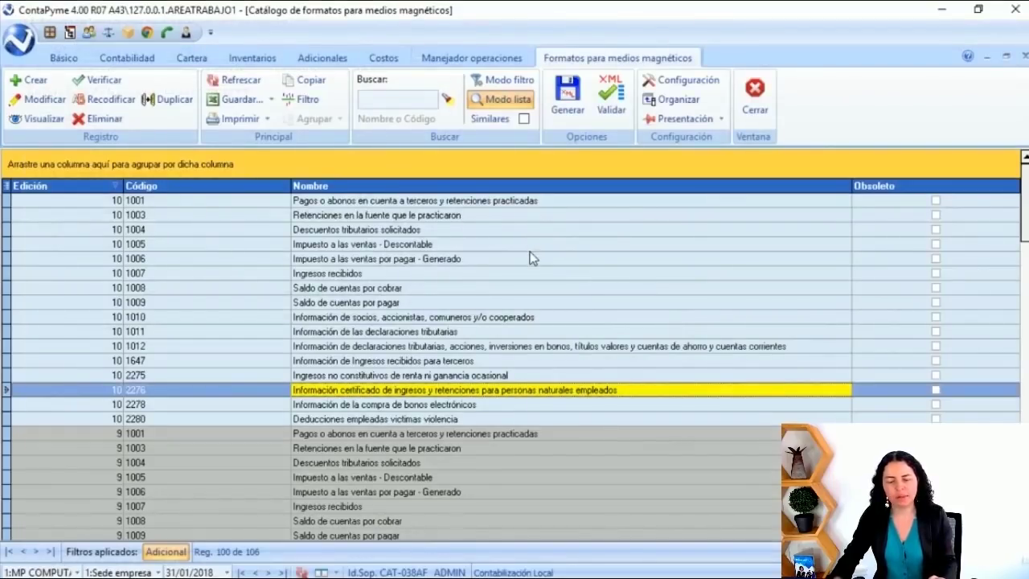
Step: Select format 2276 in the catalogue and generate it, showing 1 inconsistency and 1 warning
{"action": "left_click", "coordinate": [391, 374]}
{"action": "left_click", "coordinate": [390, 391]}
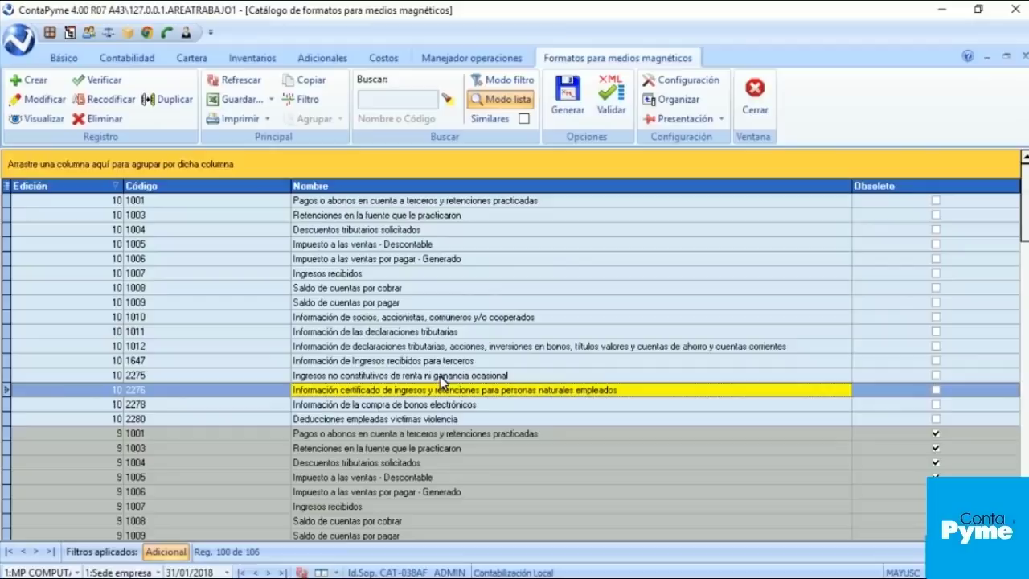
{"action": "left_click", "coordinate": [464, 366]}
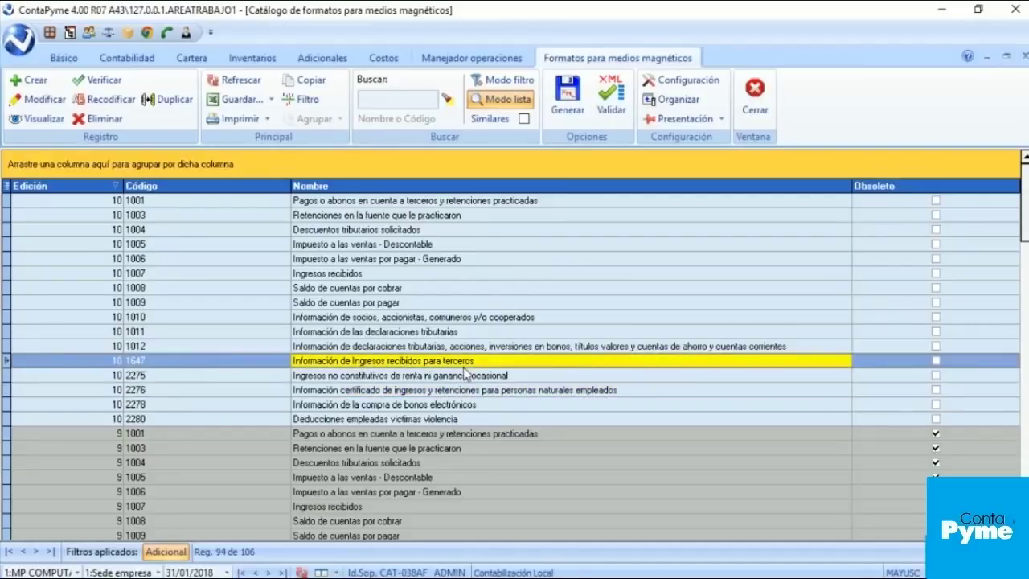
{"action": "left_click", "coordinate": [414, 392]}
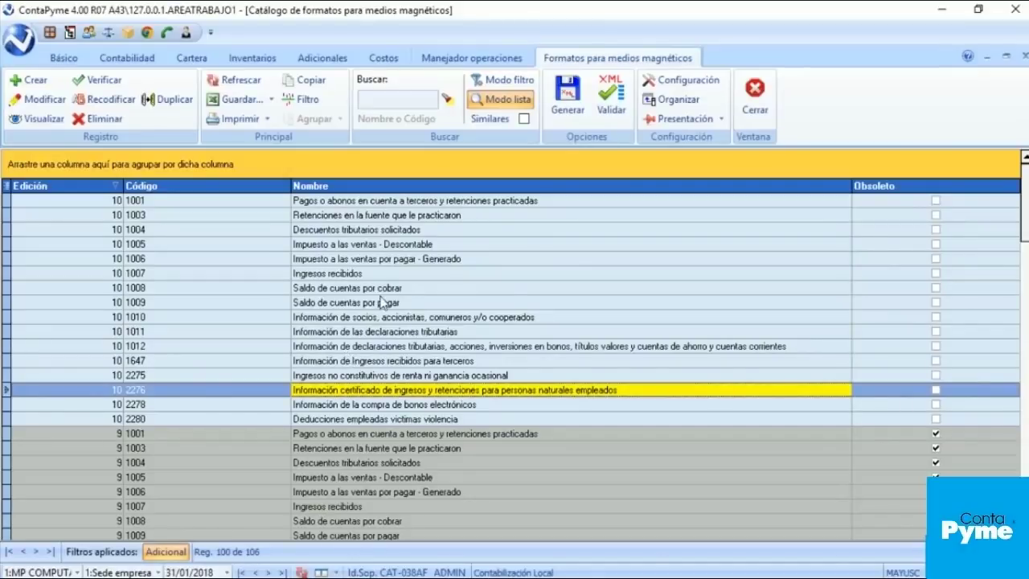
{"action": "left_click", "coordinate": [583, 127]}
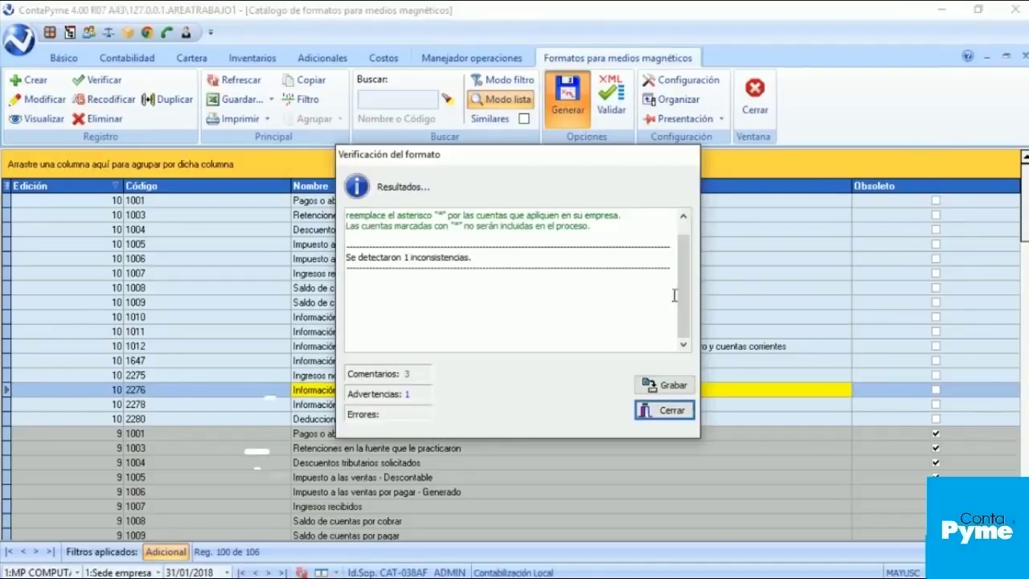
Step: Recalculate format 2276 for 1/01/2017–31/12/2017 with 31/12/2017 as certificate issue date
{"action": "left_click", "coordinate": [660, 411]}
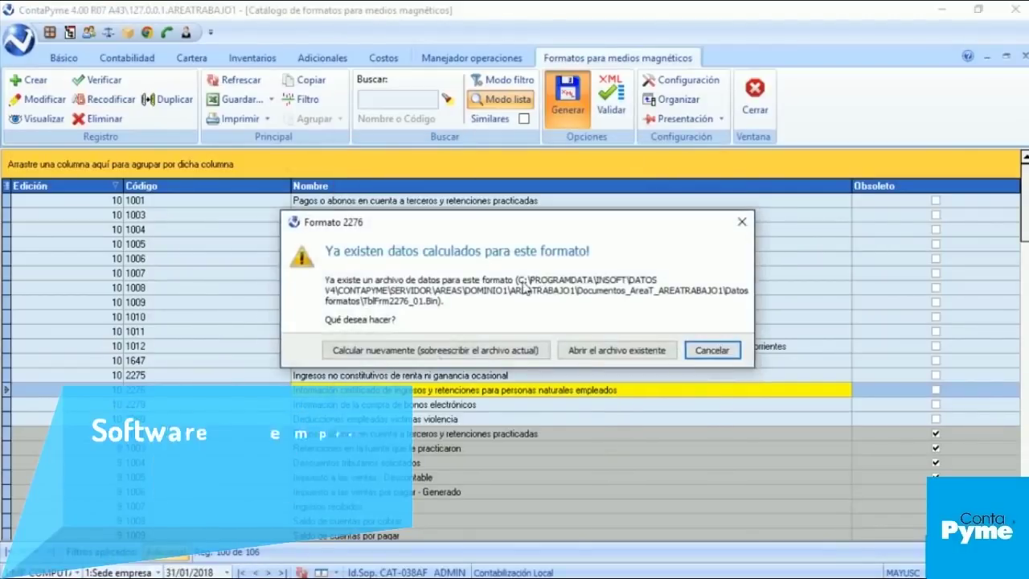
{"action": "left_click", "coordinate": [422, 350]}
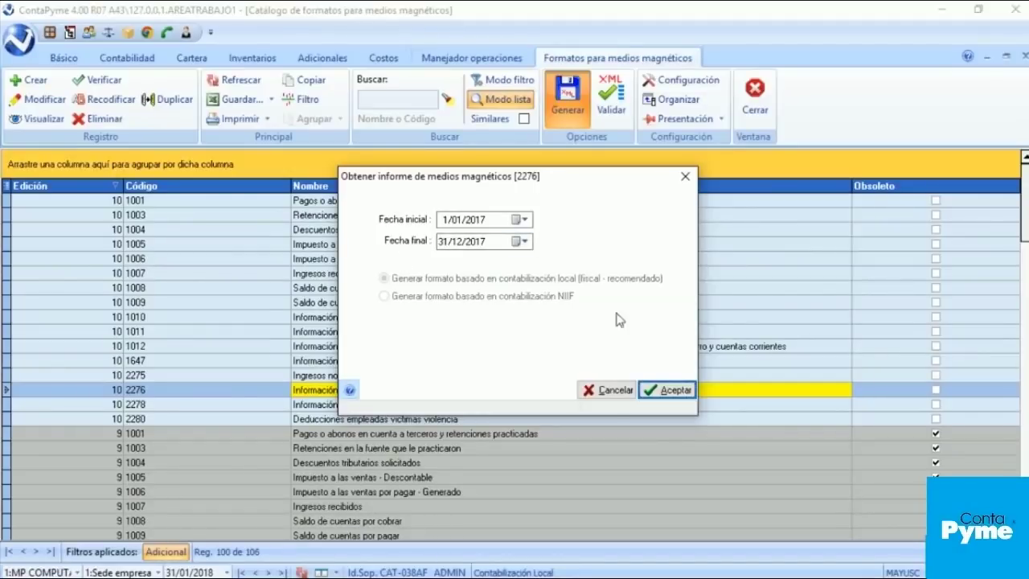
{"action": "left_click", "coordinate": [670, 393]}
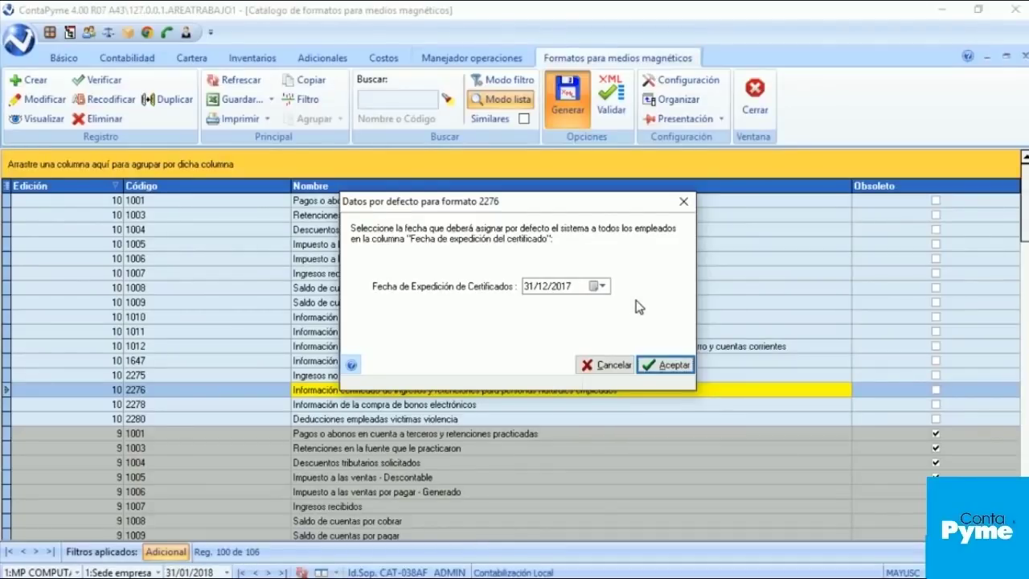
{"action": "left_click", "coordinate": [667, 368]}
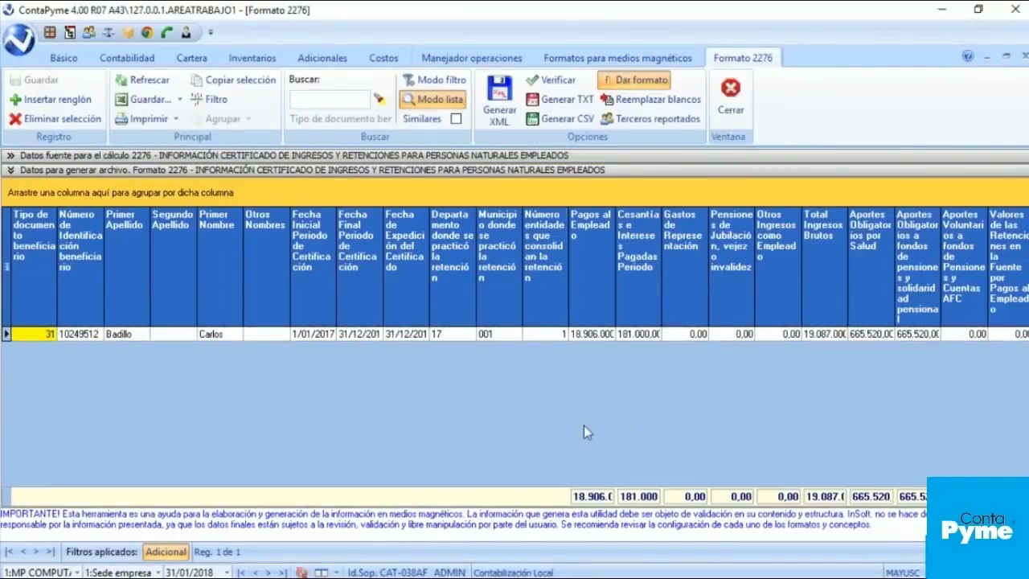
Step: Check department 17, widen Pagos al Empleado to show 18.906.000,00, and show the source accounts
{"action": "left_click", "coordinate": [455, 333]}
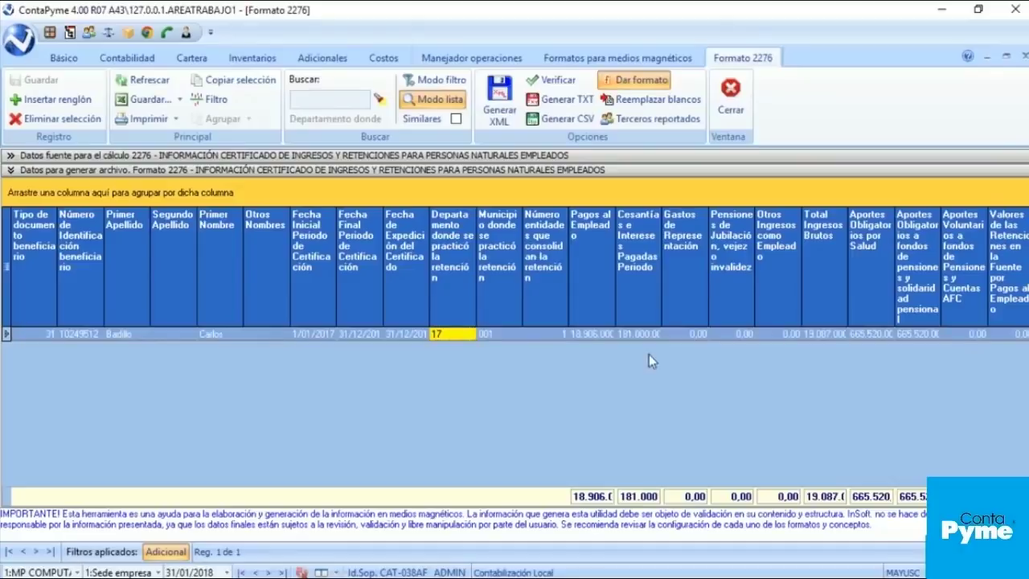
{"action": "left_click", "coordinate": [591, 333]}
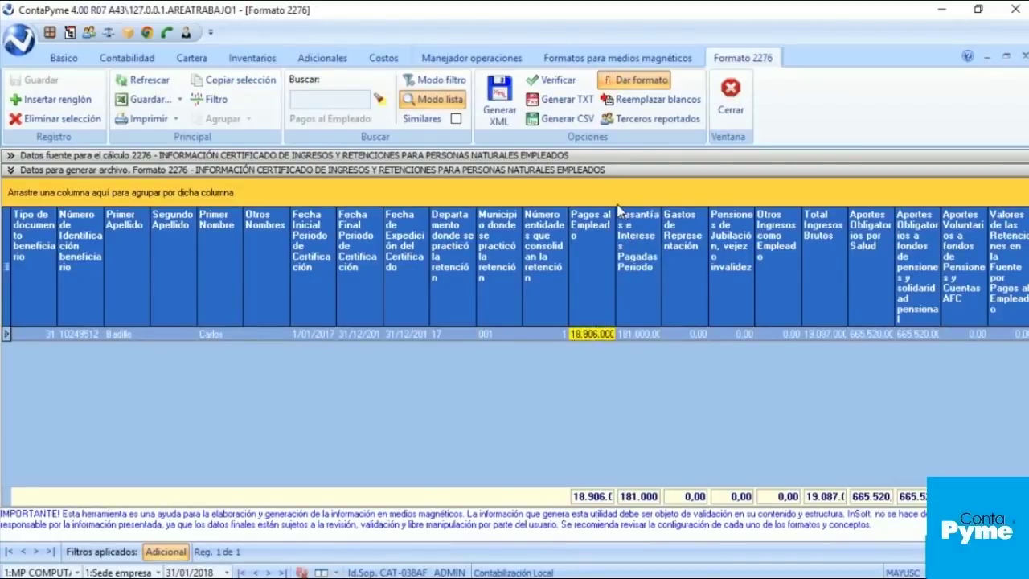
{"action": "left_click_drag", "start_coordinate": [615, 213], "coordinate": [661, 215]}
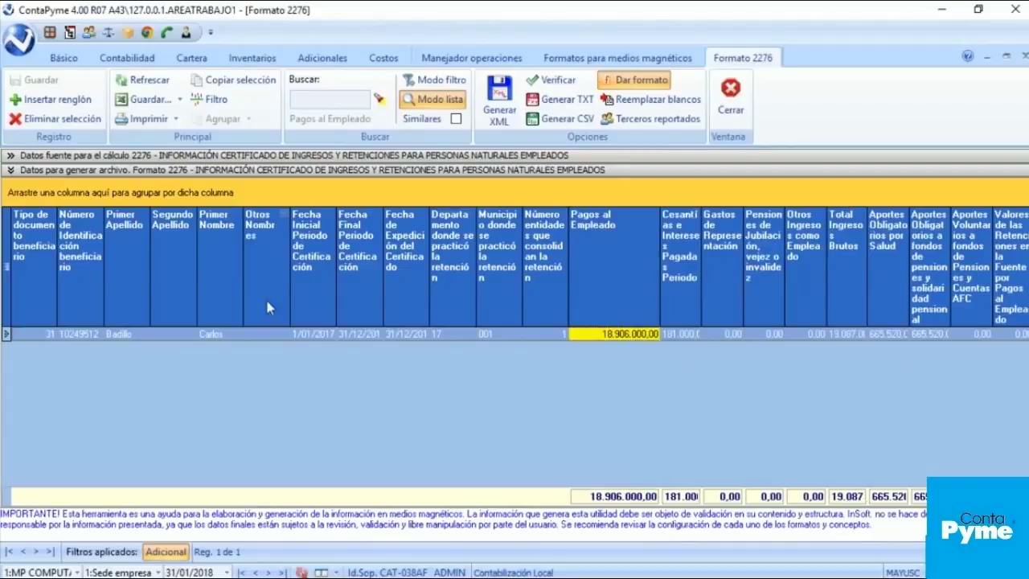
{"action": "left_click", "coordinate": [74, 156]}
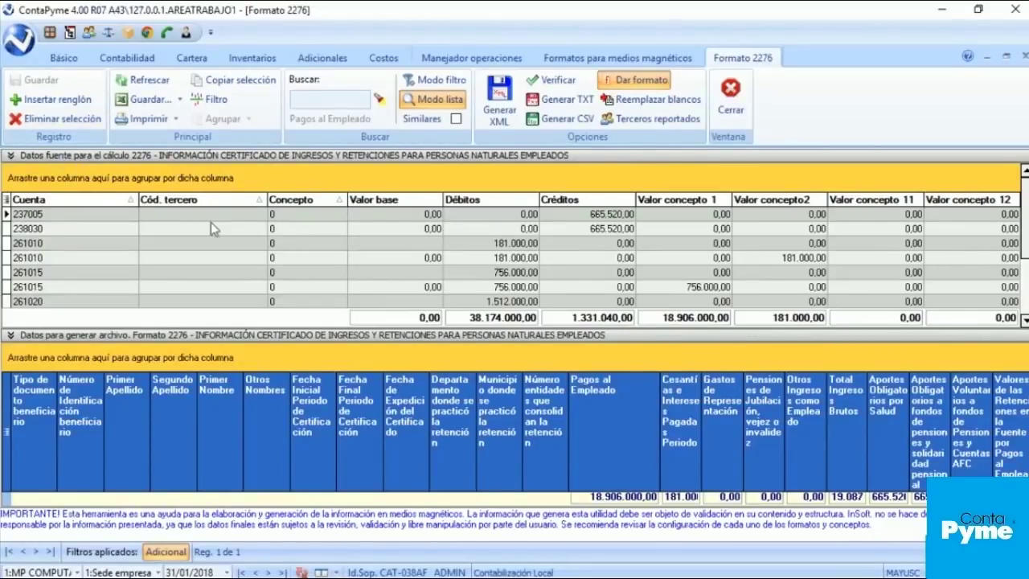
Step: Sort the source rows by Cuenta, group them by Cuenta, and expand account 510506
{"action": "left_click", "coordinate": [133, 202]}
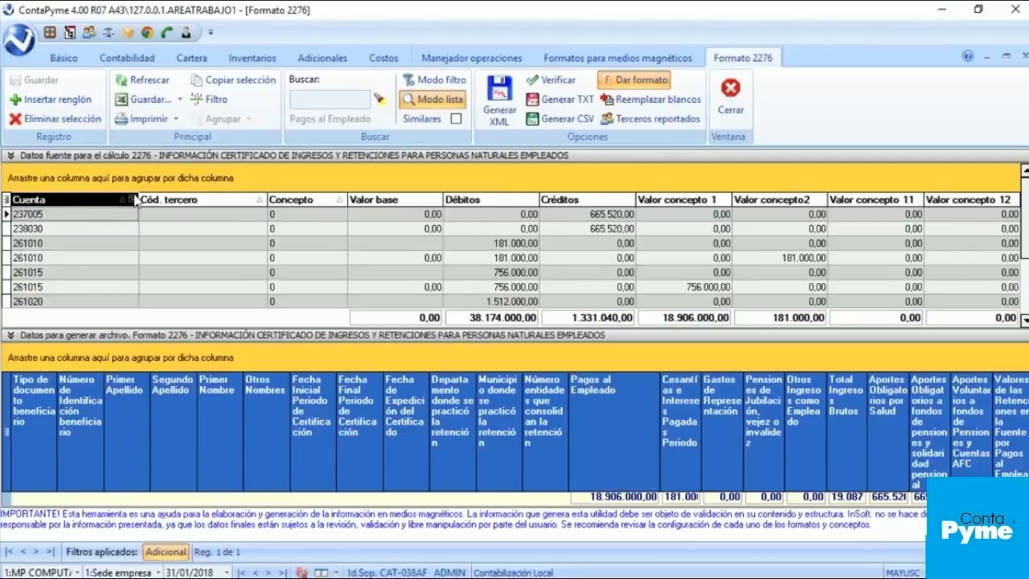
{"action": "left_click", "coordinate": [133, 202]}
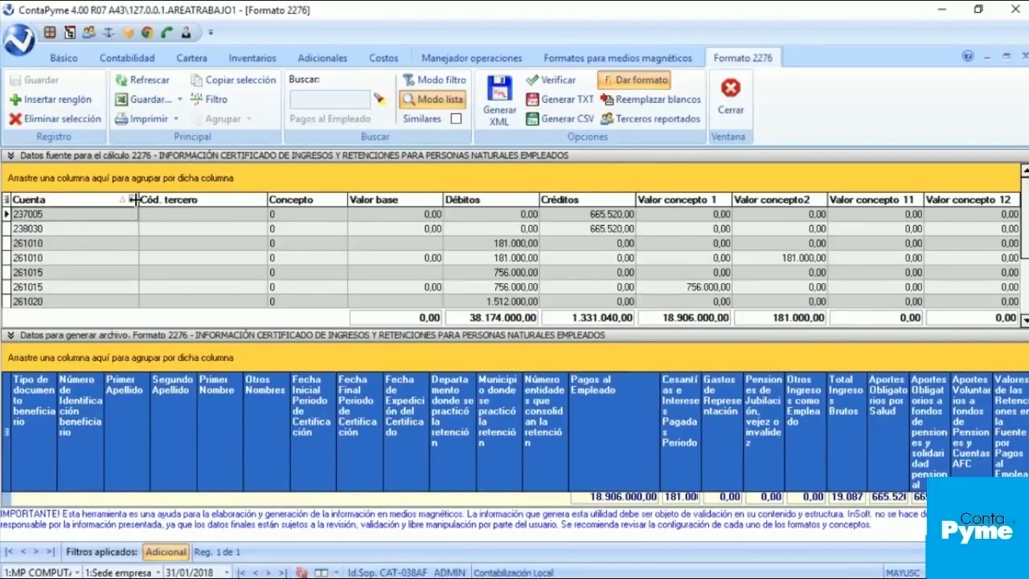
{"action": "left_click", "coordinate": [133, 199]}
{"action": "left_click_drag", "start_coordinate": [70, 201], "coordinate": [40, 178]}
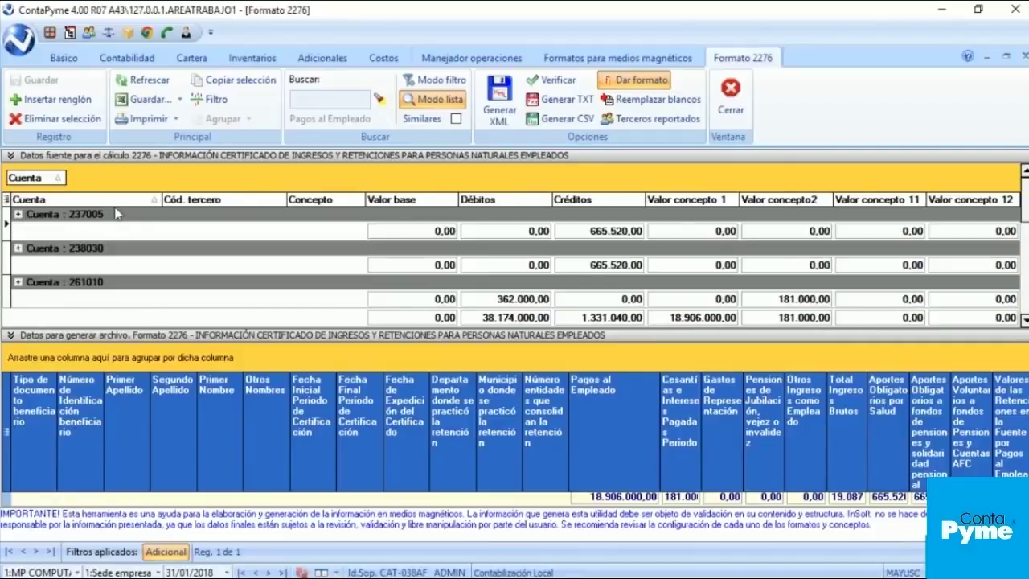
{"action": "left_click_drag", "start_coordinate": [1026, 212], "coordinate": [1026, 255]}
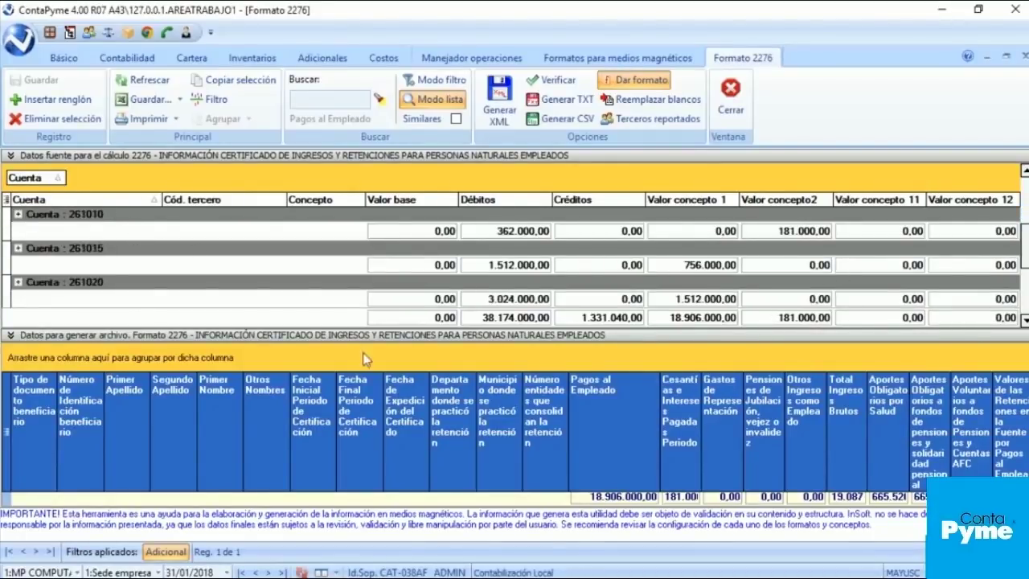
{"action": "scroll", "coordinate": [241, 313], "scroll_direction": "down", "scroll_amount": 2}
{"action": "left_click", "coordinate": [102, 254]}
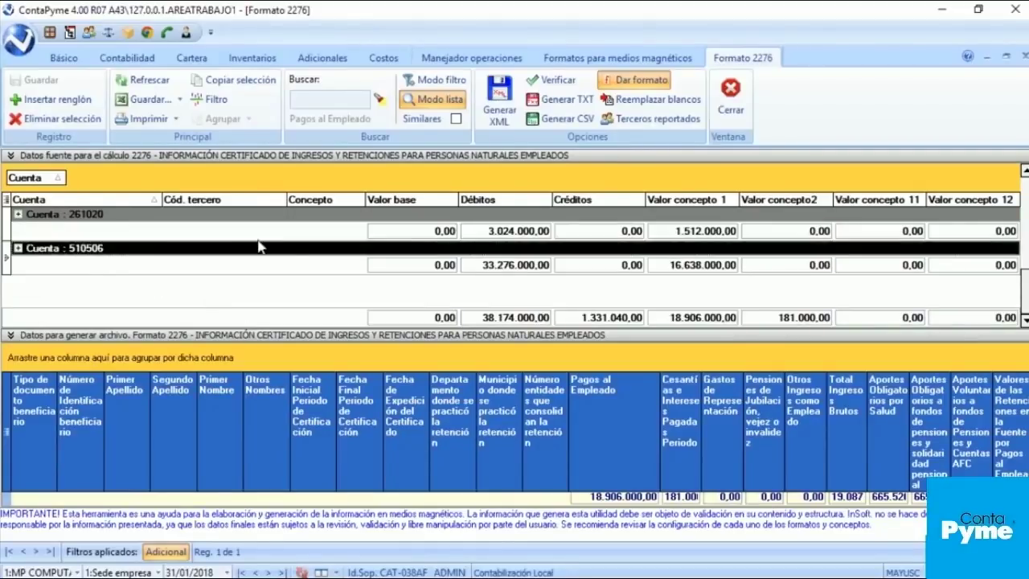
{"action": "left_click", "coordinate": [17, 249]}
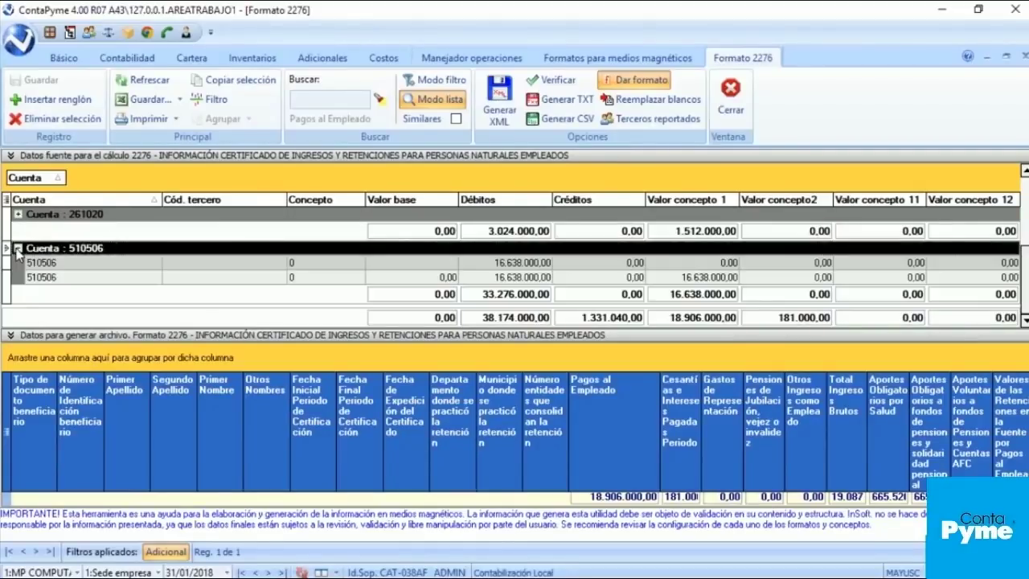
{"action": "key", "text": "Down"}
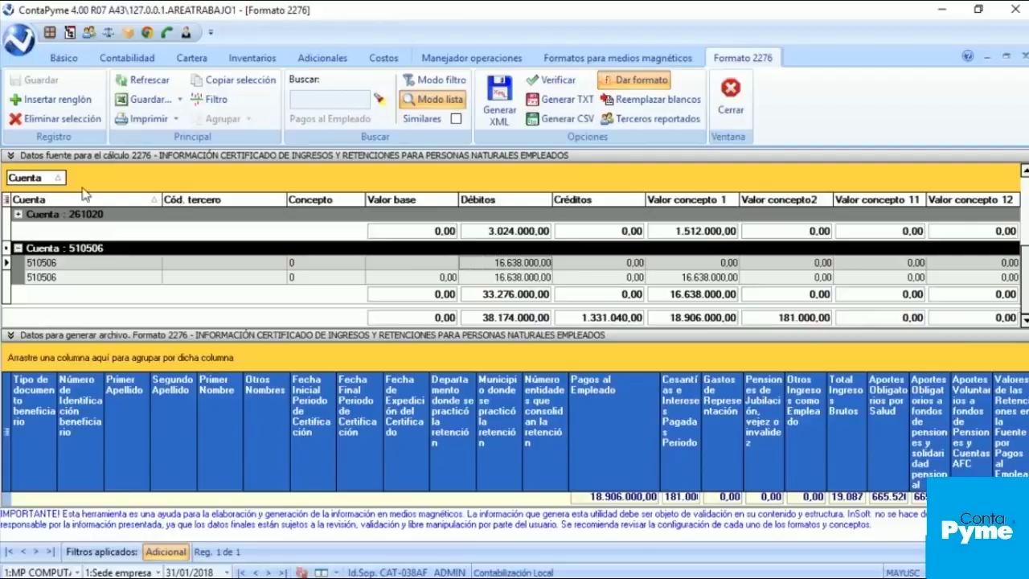
Step: Remove the Cuenta grouping and apply it again, scrolling through the account groups
{"action": "left_click_drag", "start_coordinate": [46, 180], "coordinate": [153, 217]}
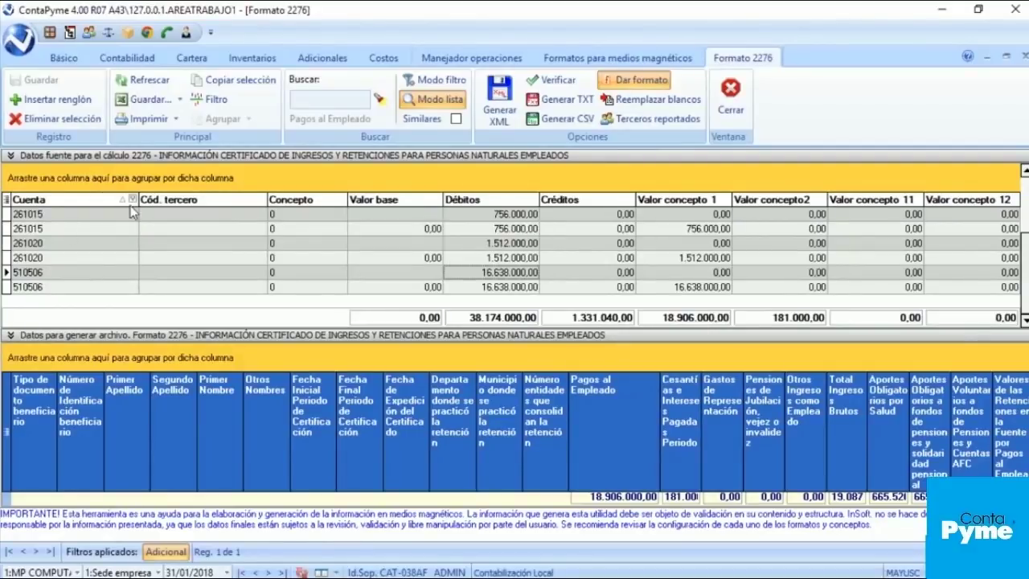
{"action": "left_click_drag", "start_coordinate": [74, 203], "coordinate": [75, 190]}
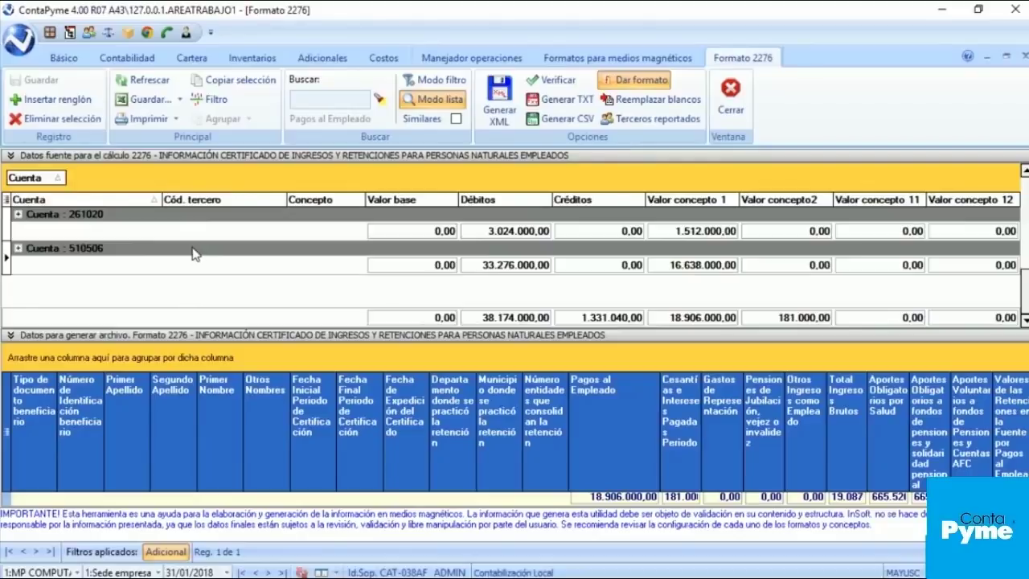
{"action": "scroll", "coordinate": [193, 254], "scroll_direction": "up", "scroll_amount": 5}
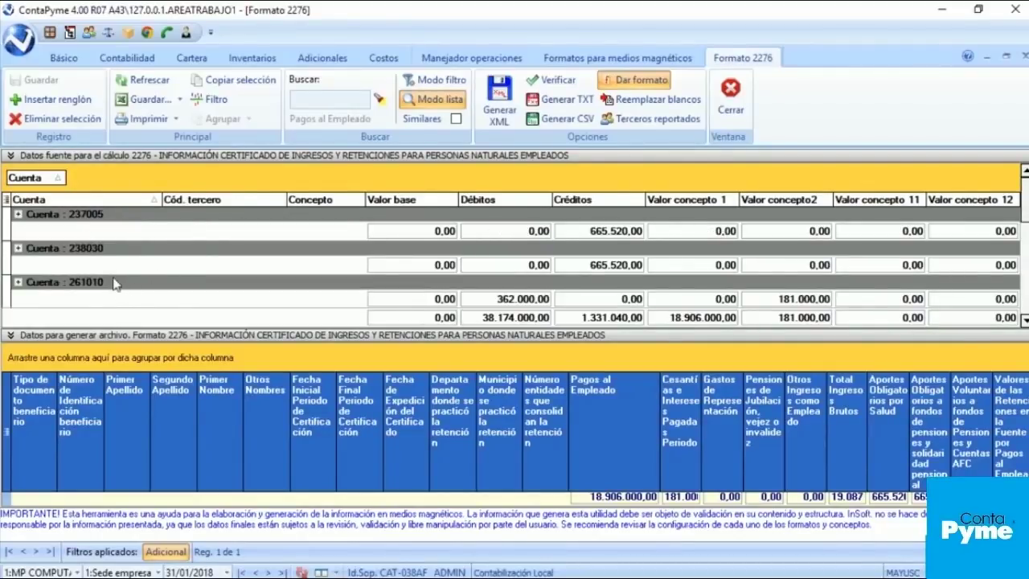
{"action": "scroll", "coordinate": [118, 282], "scroll_direction": "down", "scroll_amount": 3}
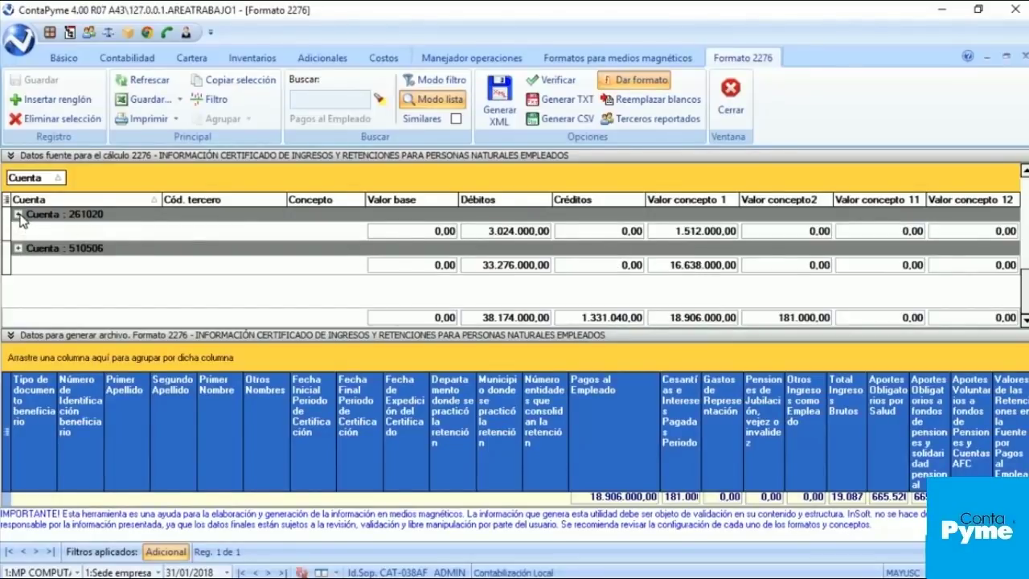
Step: Expand and collapse the 261020 and 510506 account groups to inspect their rows
{"action": "left_click", "coordinate": [18, 215]}
{"action": "left_click", "coordinate": [18, 215]}
{"action": "left_click", "coordinate": [18, 249]}
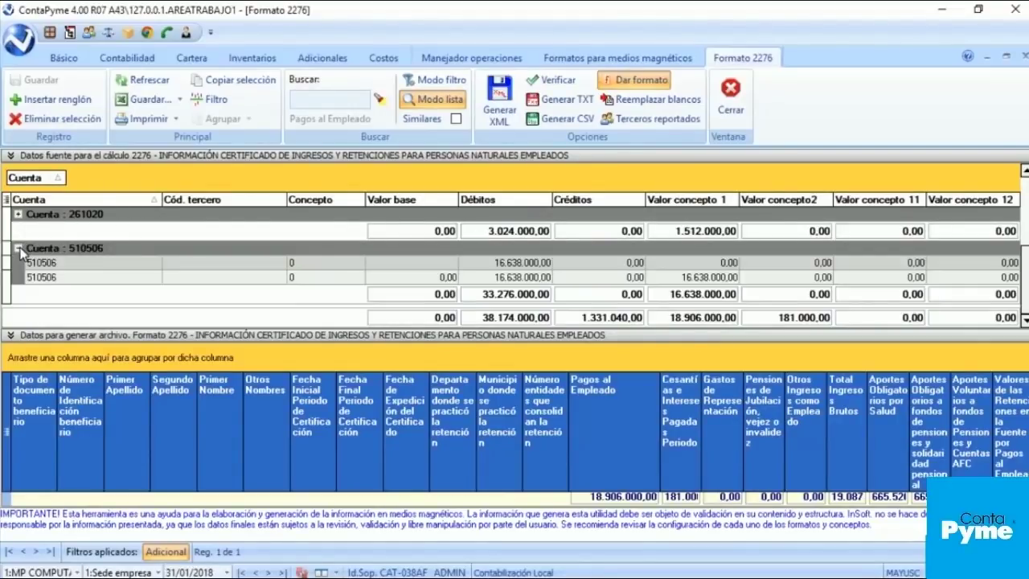
{"action": "left_click", "coordinate": [18, 249]}
{"action": "left_click", "coordinate": [18, 214]}
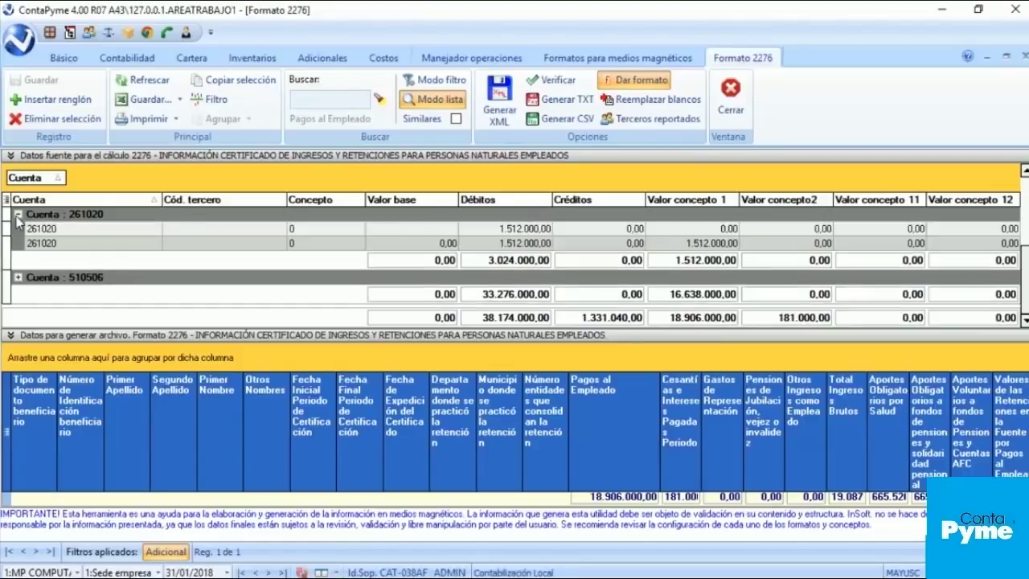
{"action": "left_click", "coordinate": [18, 214]}
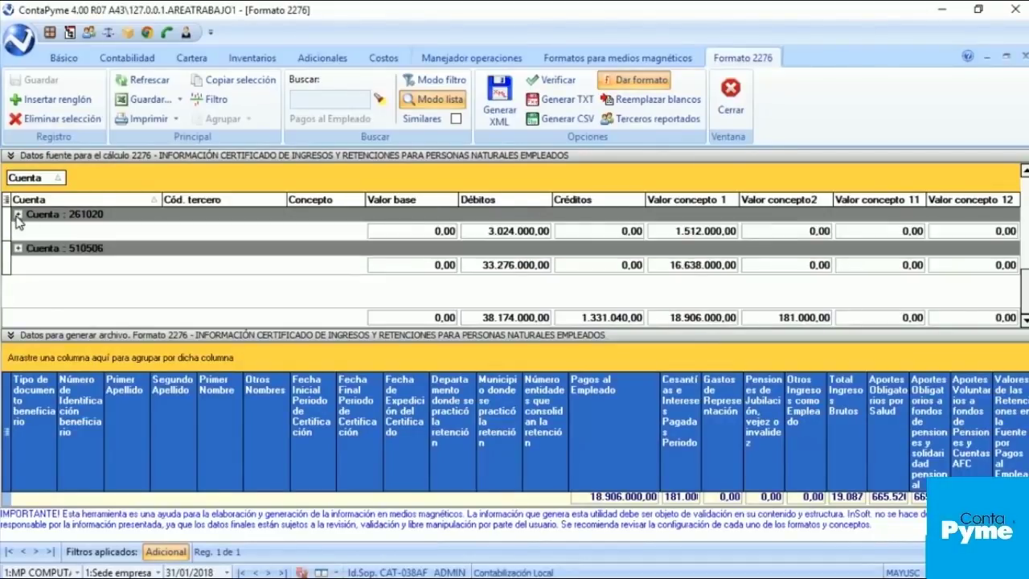
{"action": "left_click", "coordinate": [19, 249]}
{"action": "left_click", "coordinate": [18, 249]}
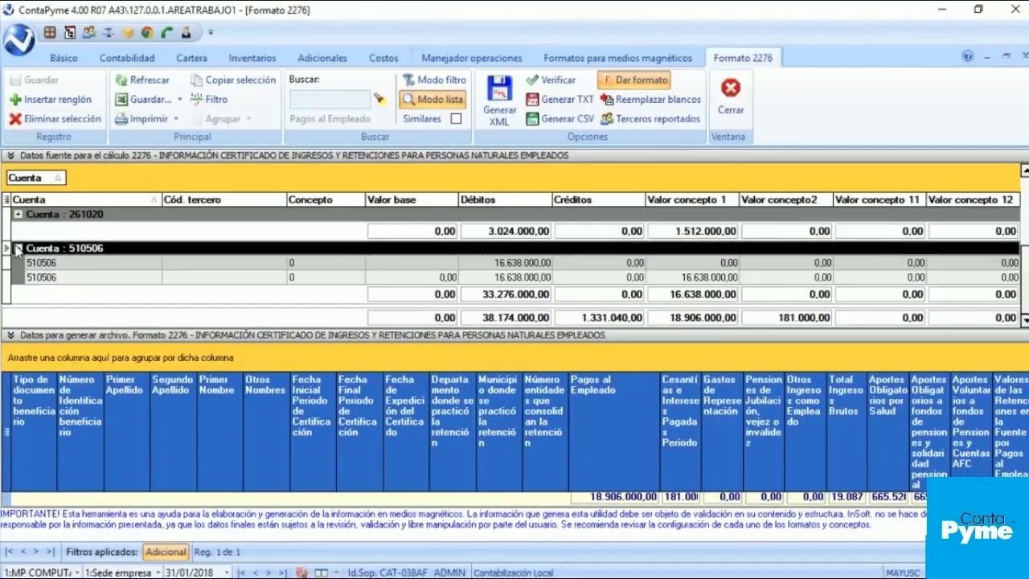
{"action": "left_click", "coordinate": [18, 249]}
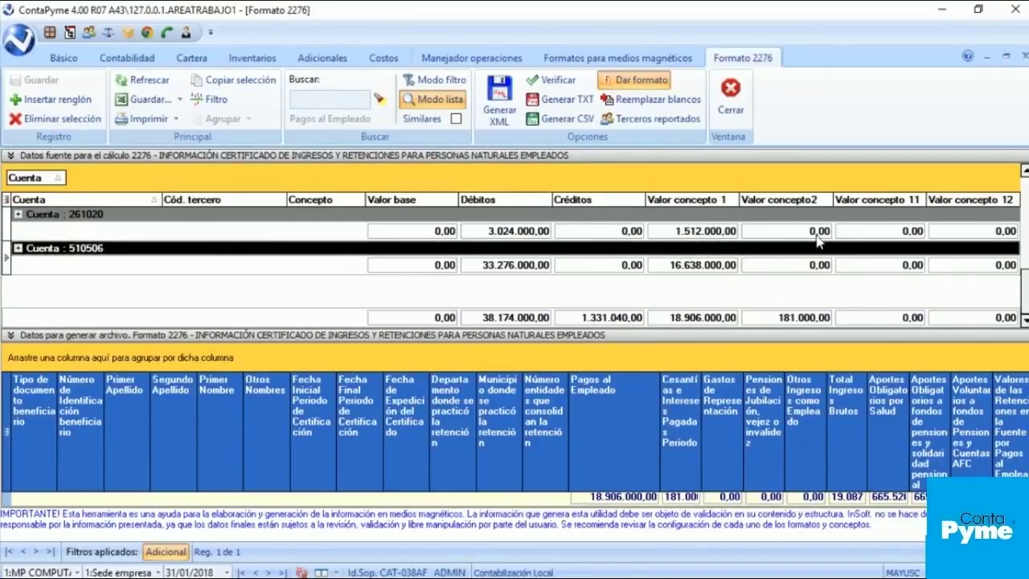
Step: Widen the Cesantías column, confirm 261010's Valor concepto2 amount, then collapse the source data panel
{"action": "mouse_move", "coordinate": [699, 366]}
{"action": "left_mouse_down"}
{"action": "mouse_move", "coordinate": [734, 374]}
{"action": "mouse_move", "coordinate": [698, 379]}
{"action": "left_mouse_up"}
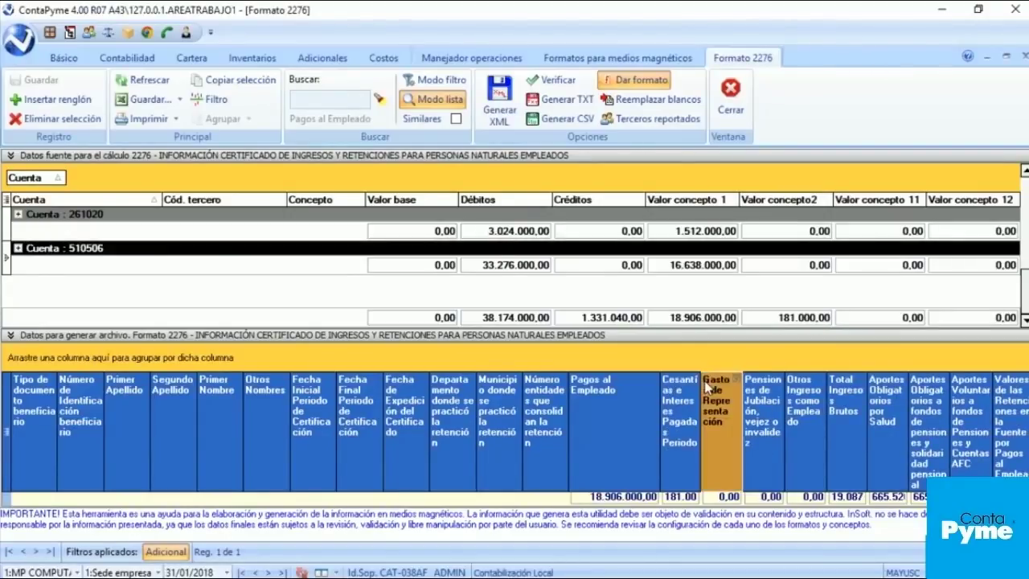
{"action": "left_click_drag", "start_coordinate": [701, 378], "coordinate": [711, 379]}
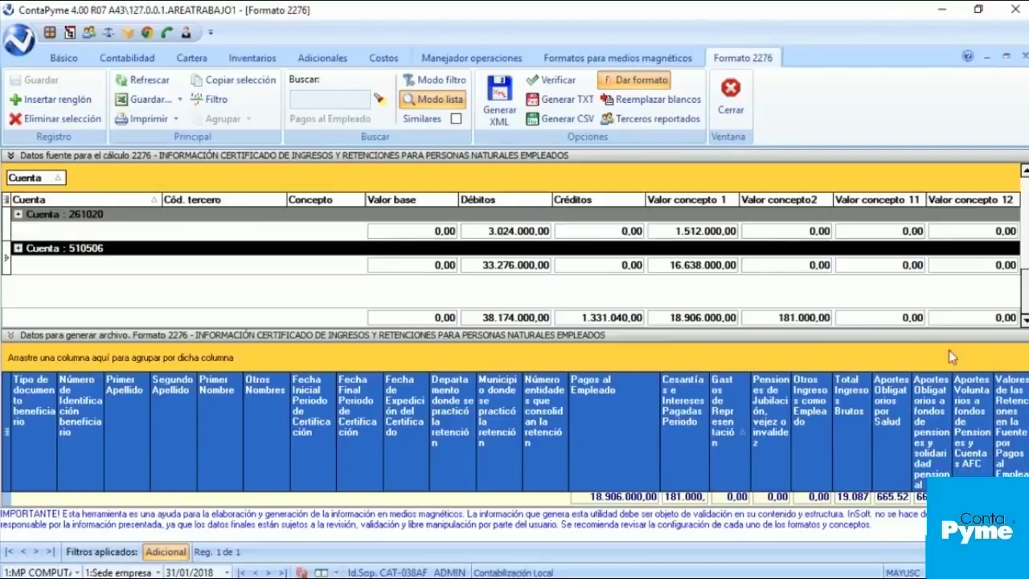
{"action": "left_click_drag", "start_coordinate": [1026, 293], "coordinate": [1026, 228]}
{"action": "left_click", "coordinate": [92, 249]}
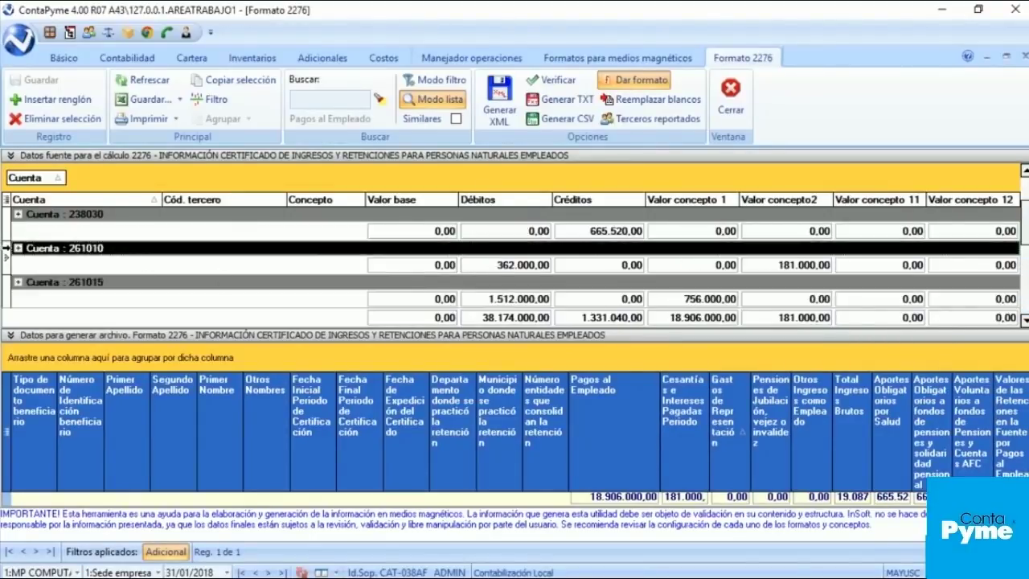
{"action": "left_click", "coordinate": [16, 249]}
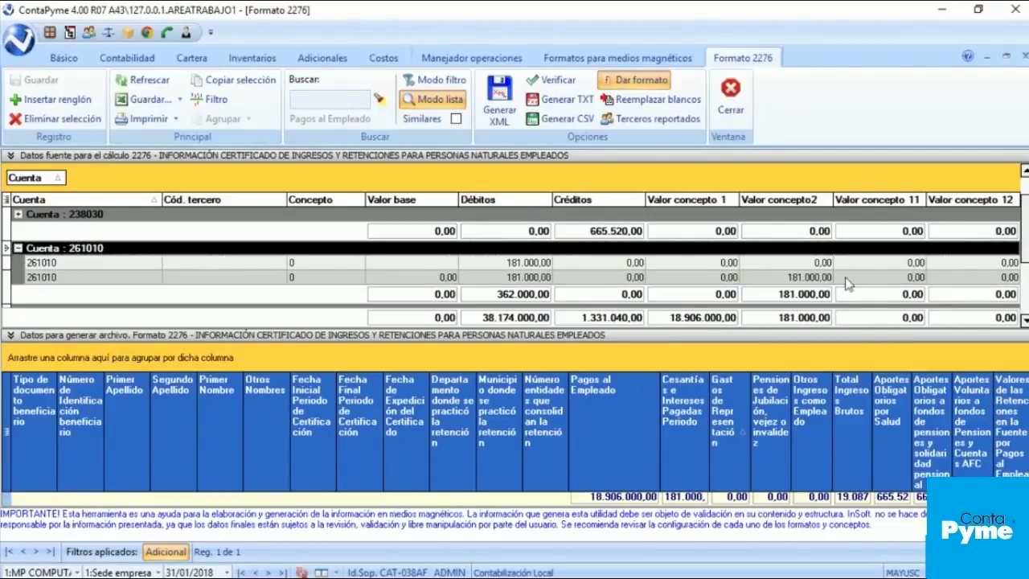
{"action": "left_click", "coordinate": [803, 268]}
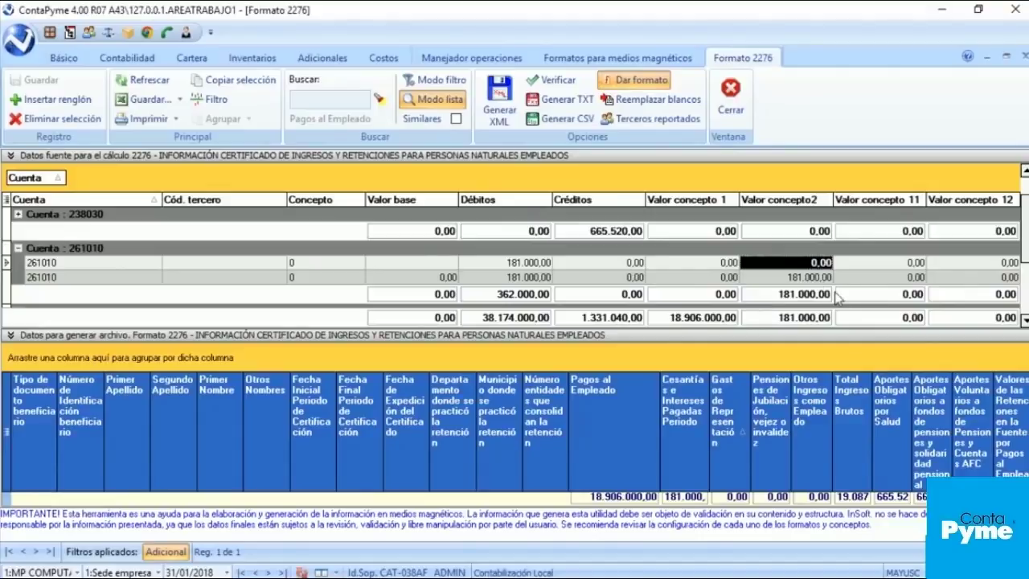
{"action": "left_click", "coordinate": [18, 247]}
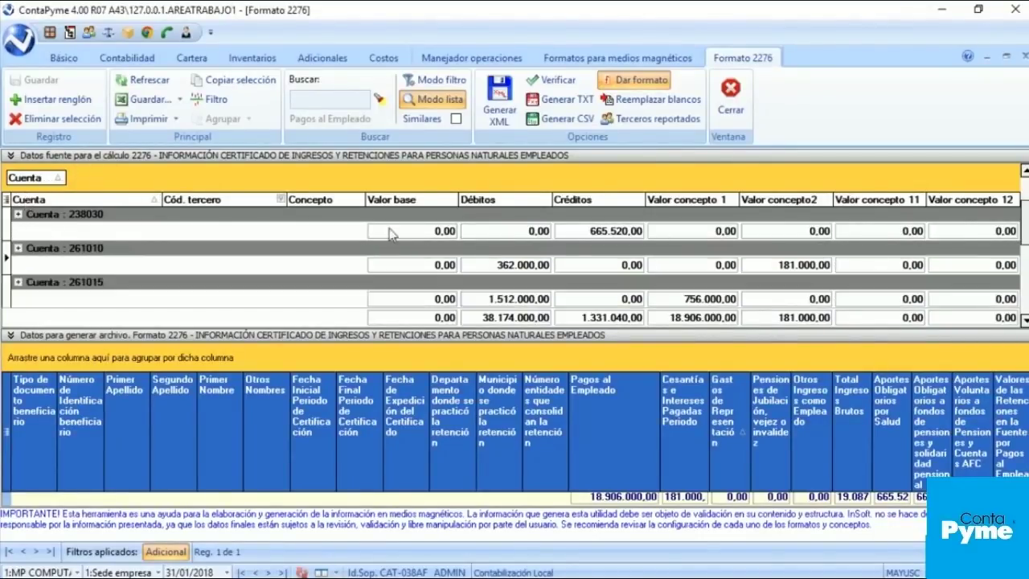
{"action": "scroll", "coordinate": [505, 300], "scroll_direction": "down", "scroll_amount": 2}
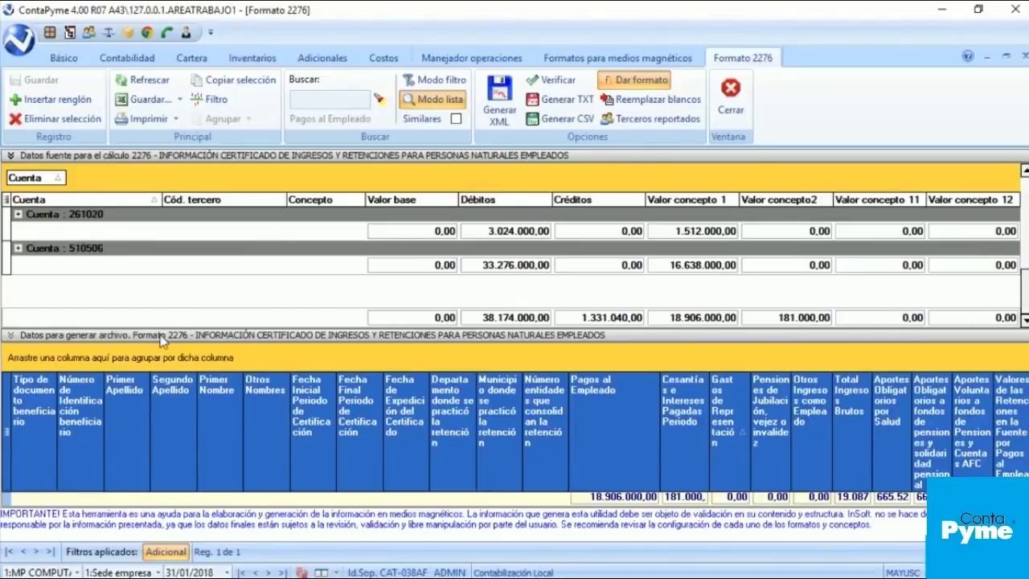
{"action": "left_click", "coordinate": [110, 158]}
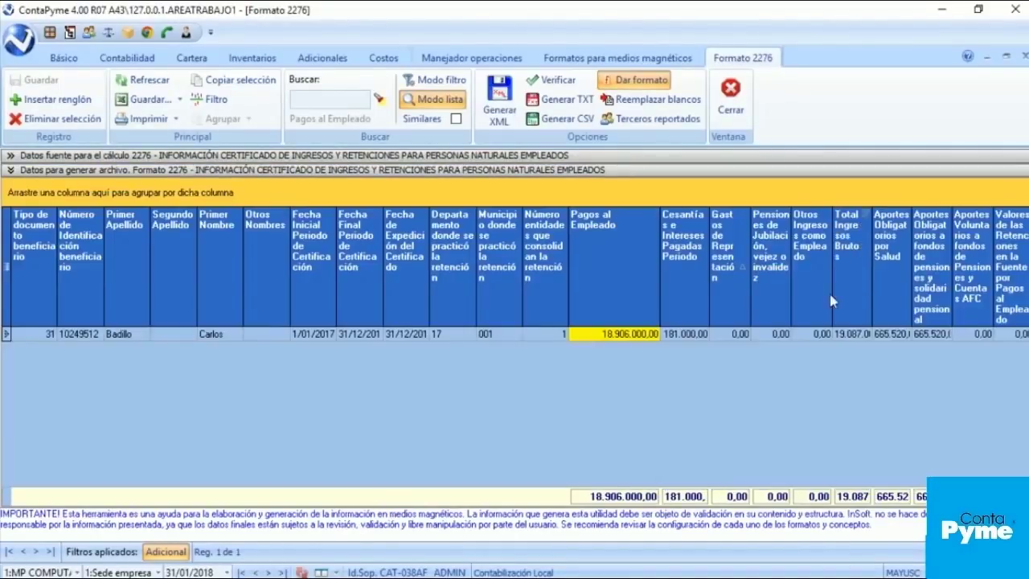
Step: Check Total Ingresos Brutos, then remove the Cuenta grouping from the source data and collapse it
{"action": "left_click", "coordinate": [856, 336]}
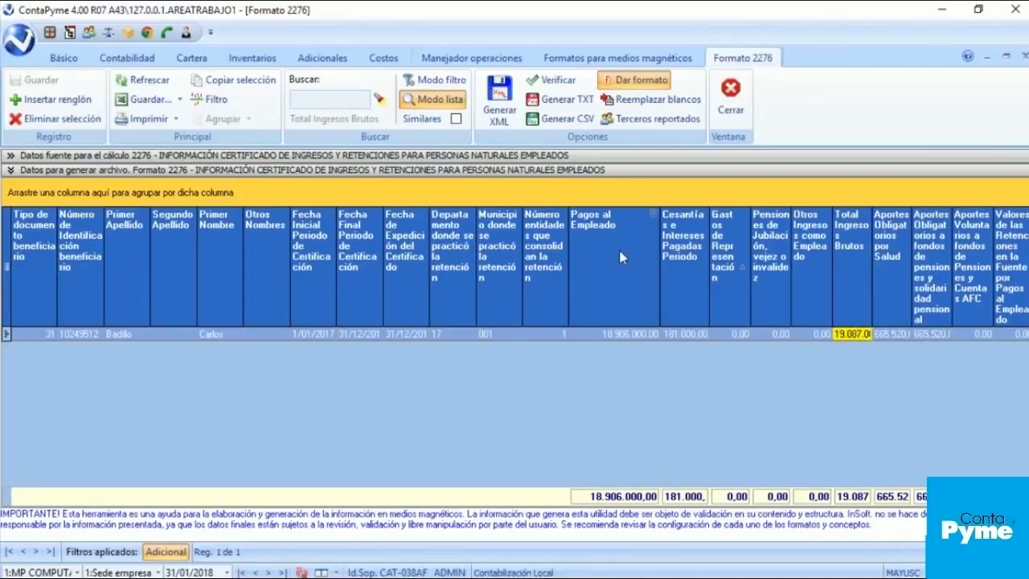
{"action": "left_click", "coordinate": [147, 156]}
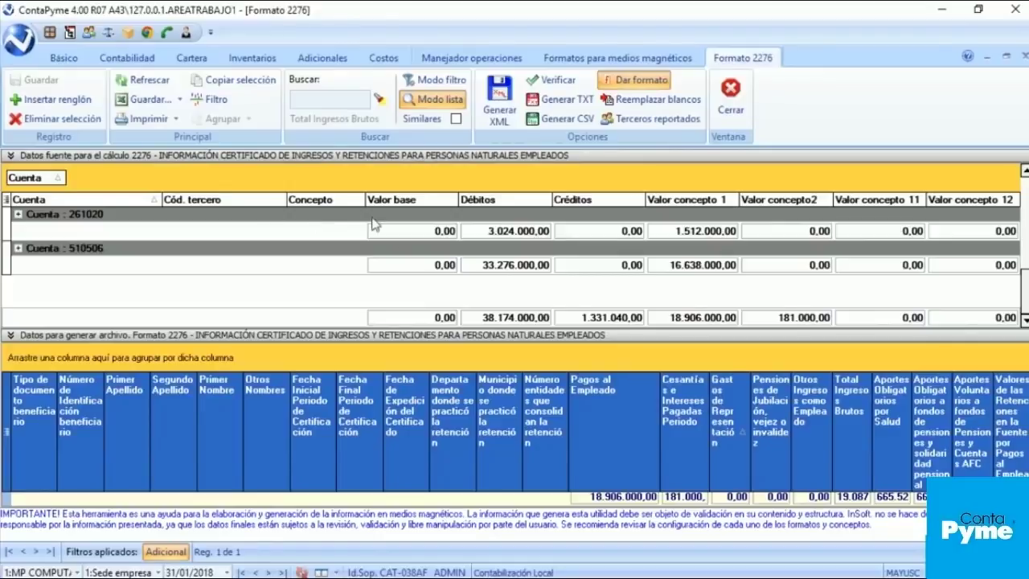
{"action": "left_click_drag", "start_coordinate": [48, 180], "coordinate": [153, 203]}
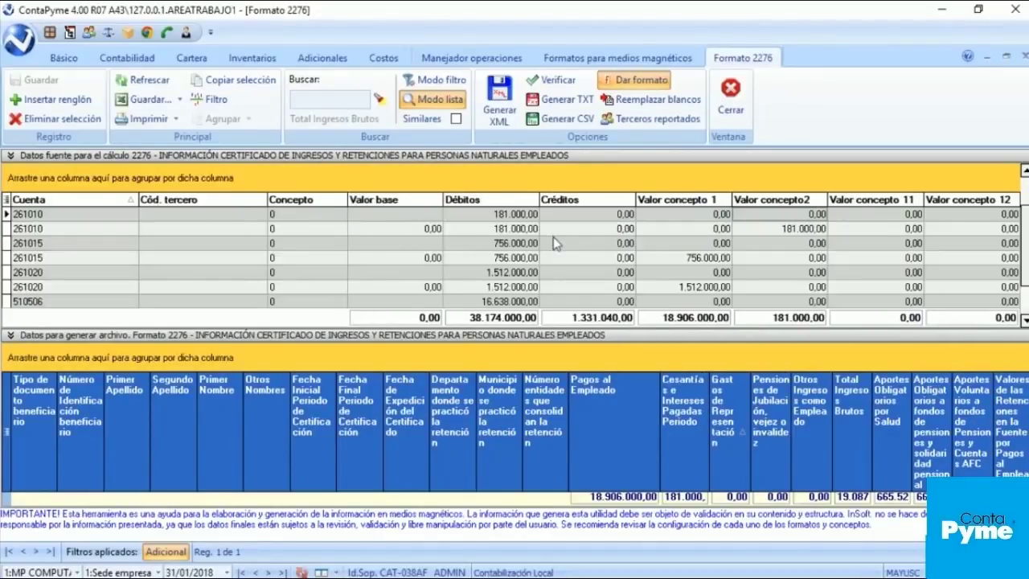
{"action": "left_click", "coordinate": [39, 157]}
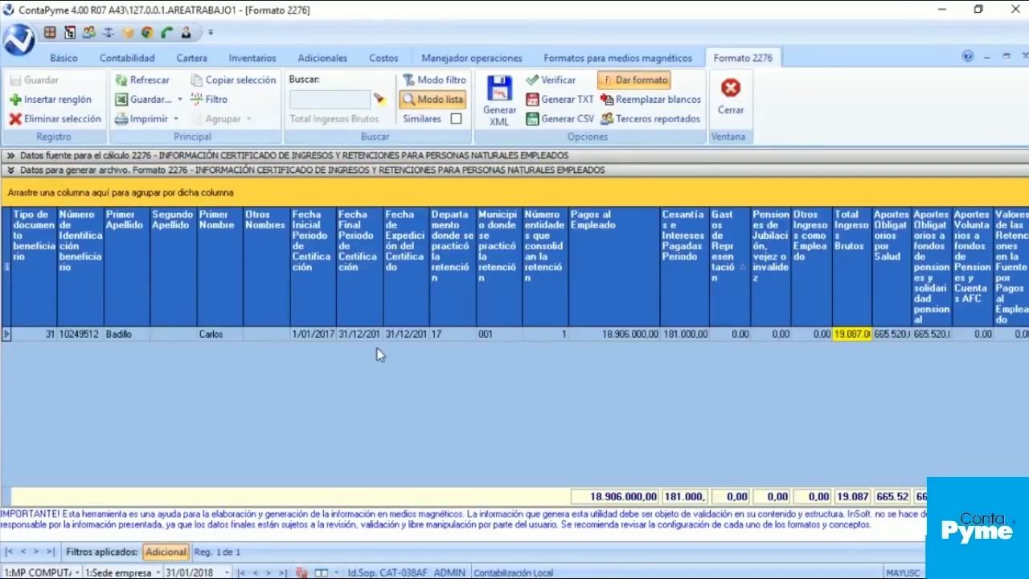
Step: Review the Número entidades, Pagos al Empleado (18.906.000,00) and Fecha Final Periodo values unchanged
{"action": "left_click", "coordinate": [526, 335]}
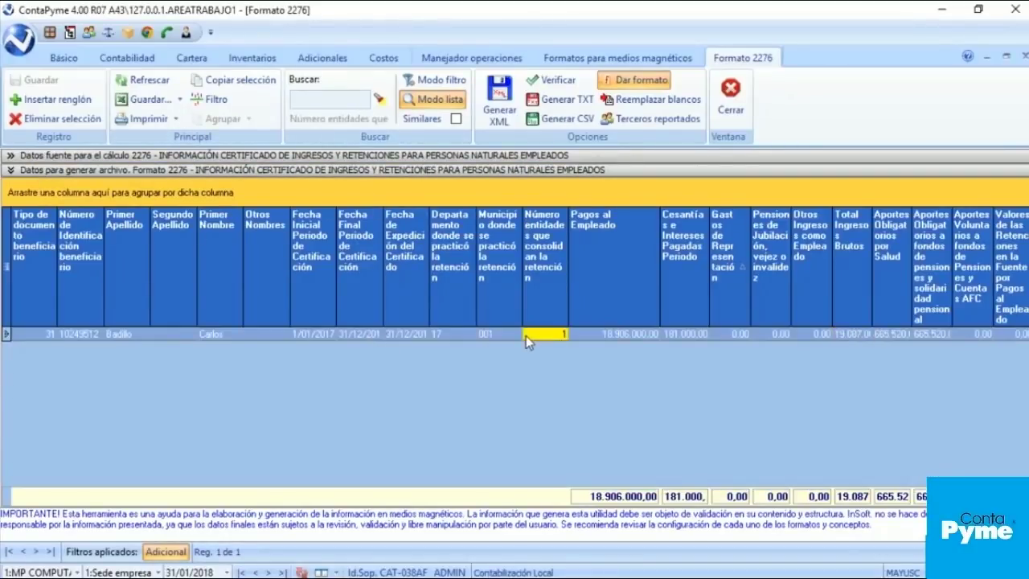
{"action": "left_click", "coordinate": [595, 333]}
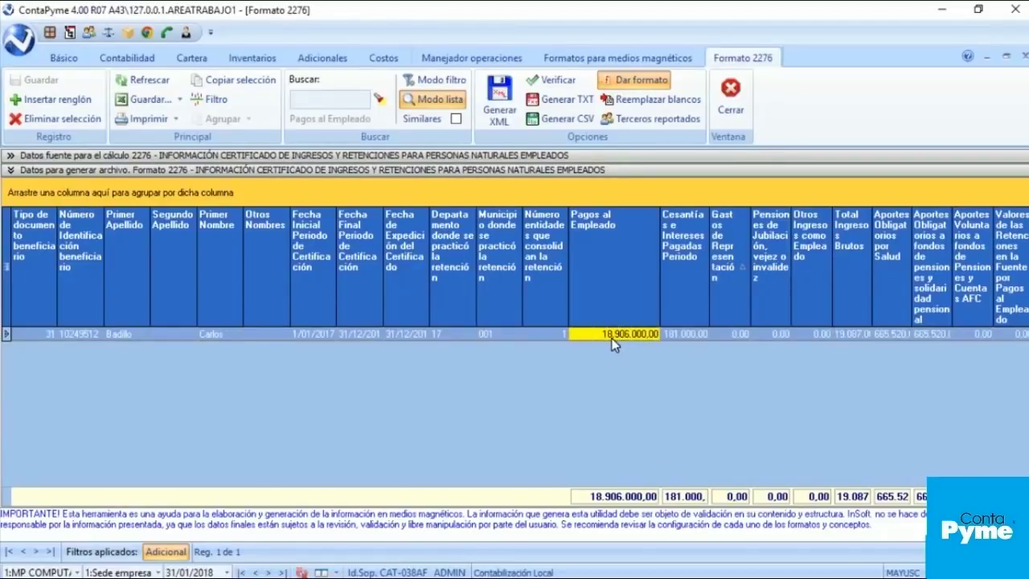
{"action": "left_click", "coordinate": [613, 340]}
{"action": "left_click", "coordinate": [552, 333]}
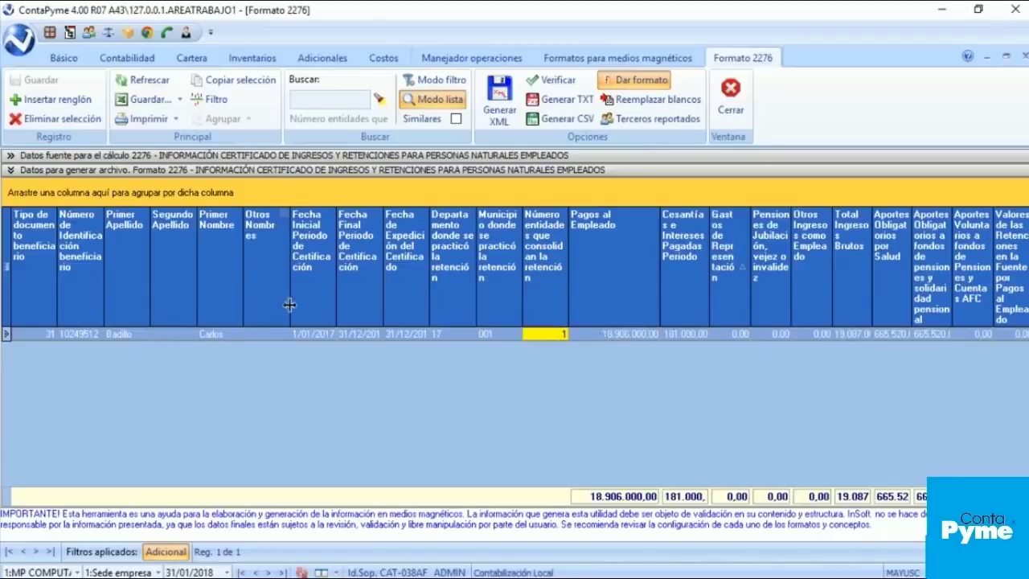
{"action": "left_click", "coordinate": [367, 333]}
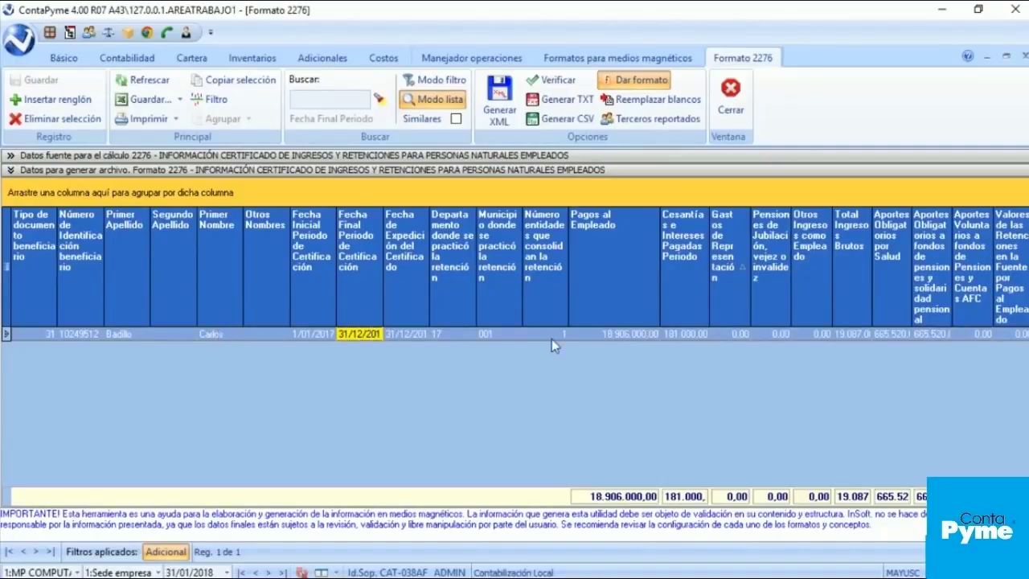
{"action": "left_click", "coordinate": [626, 336]}
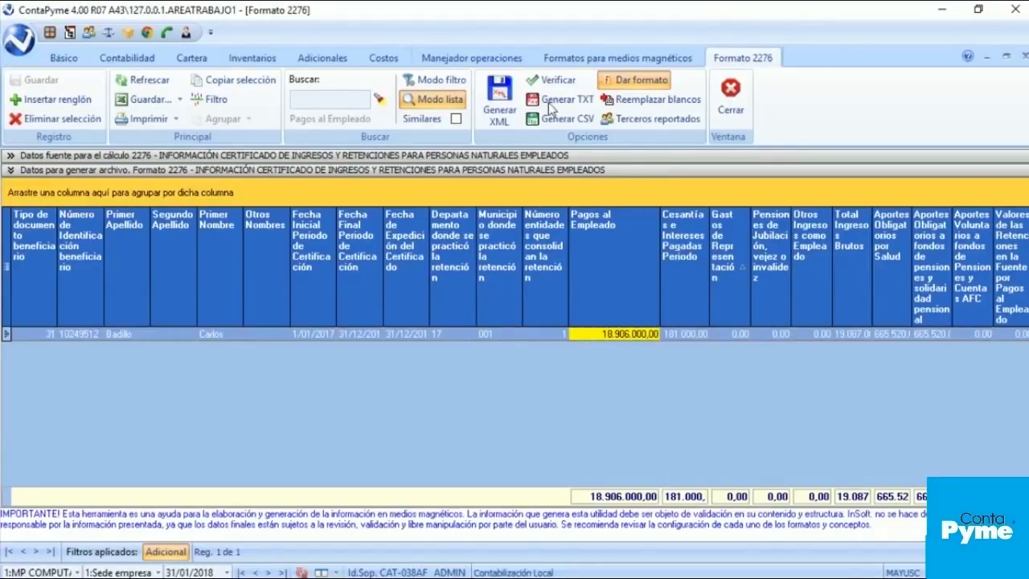
Step: Generate the Formato 2276 XML file with the default header data
{"action": "left_click", "coordinate": [500, 93]}
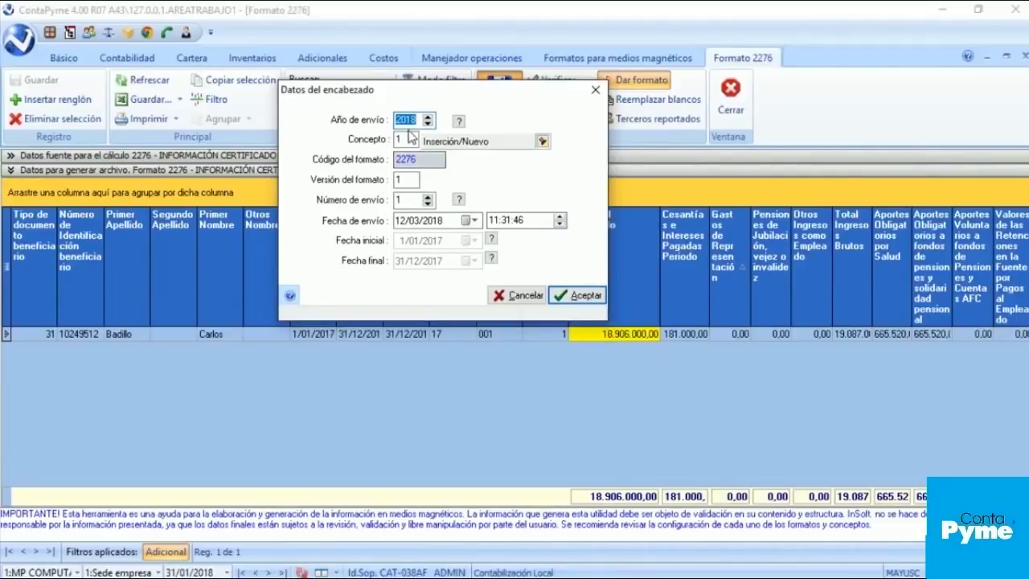
{"action": "left_click", "coordinate": [584, 296]}
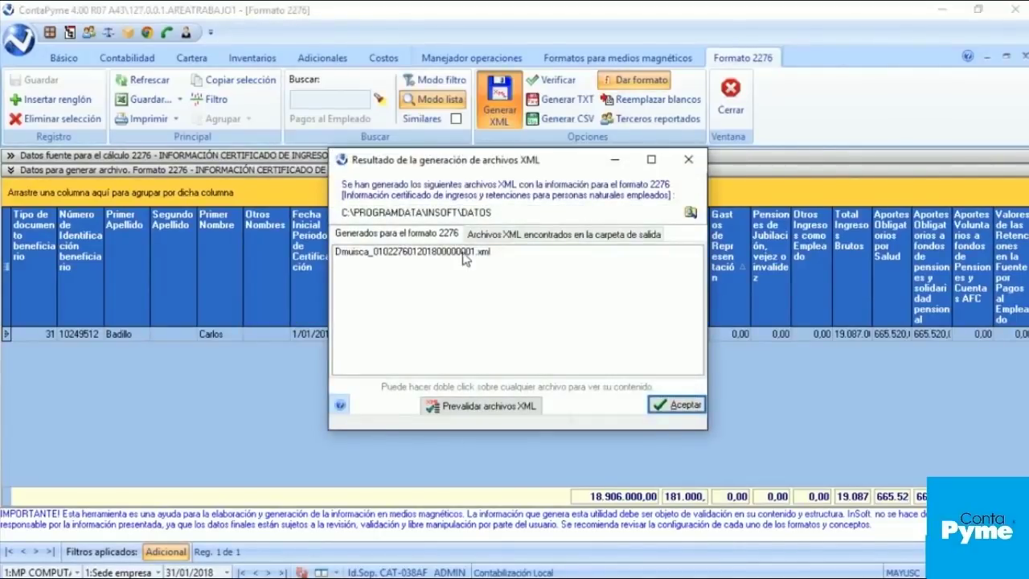
{"action": "left_click", "coordinate": [465, 253]}
Step: Prevalidate the generated XML, confirming no inconsistencies, and open the Salida XML output folder
{"action": "left_click", "coordinate": [494, 406]}
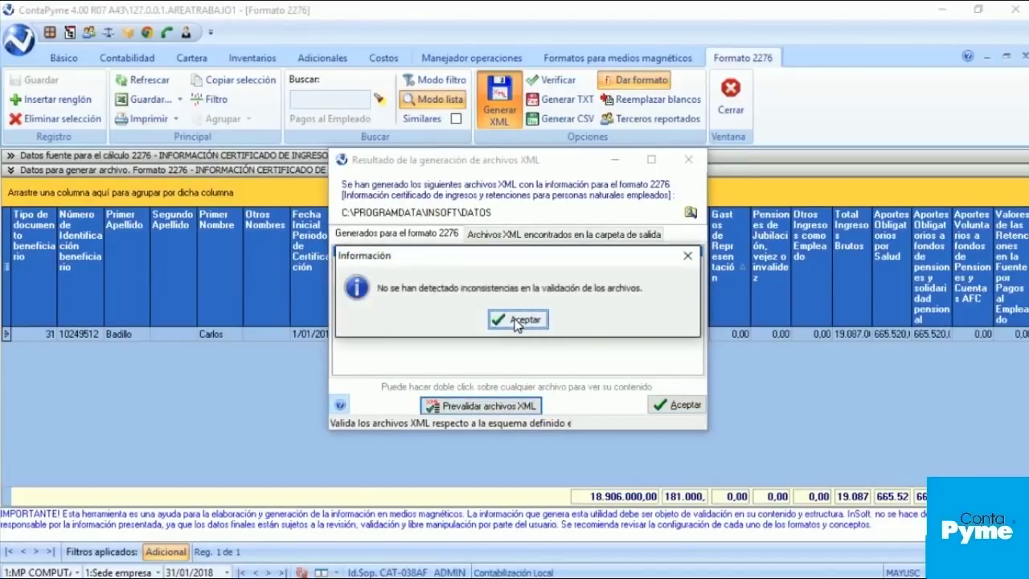
{"action": "left_click", "coordinate": [517, 321]}
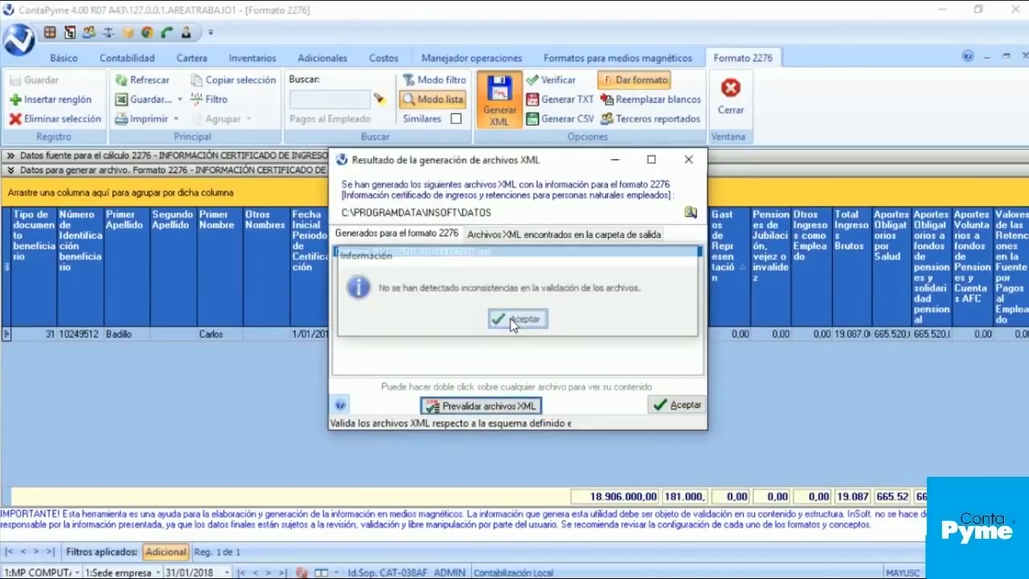
{"action": "left_click", "coordinate": [691, 214]}
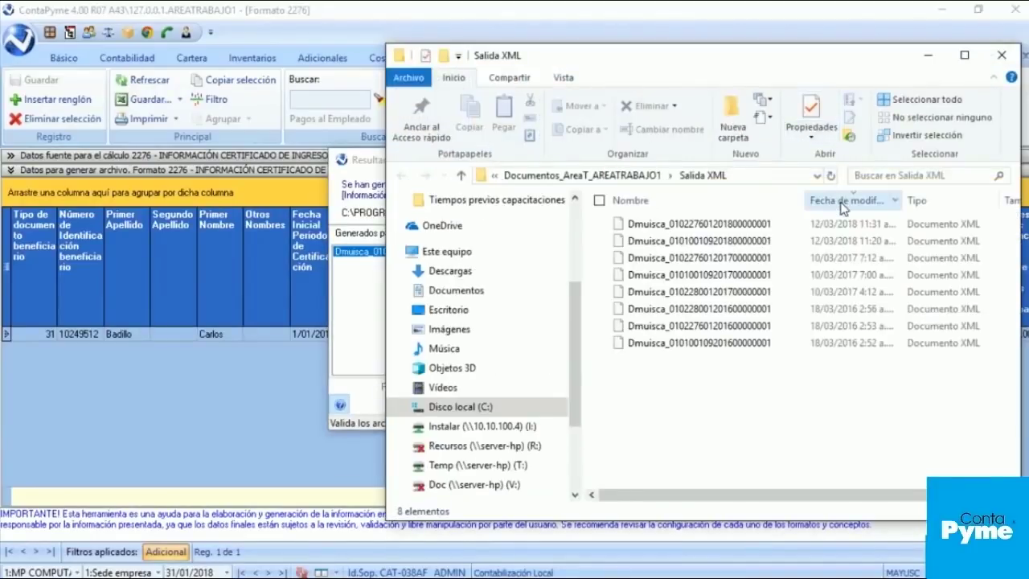
Step: Open the newest Dmuisca Formato 2276 XML file in Internet Explorer, closing the extra welcome tab
{"action": "left_click", "coordinate": [842, 203]}
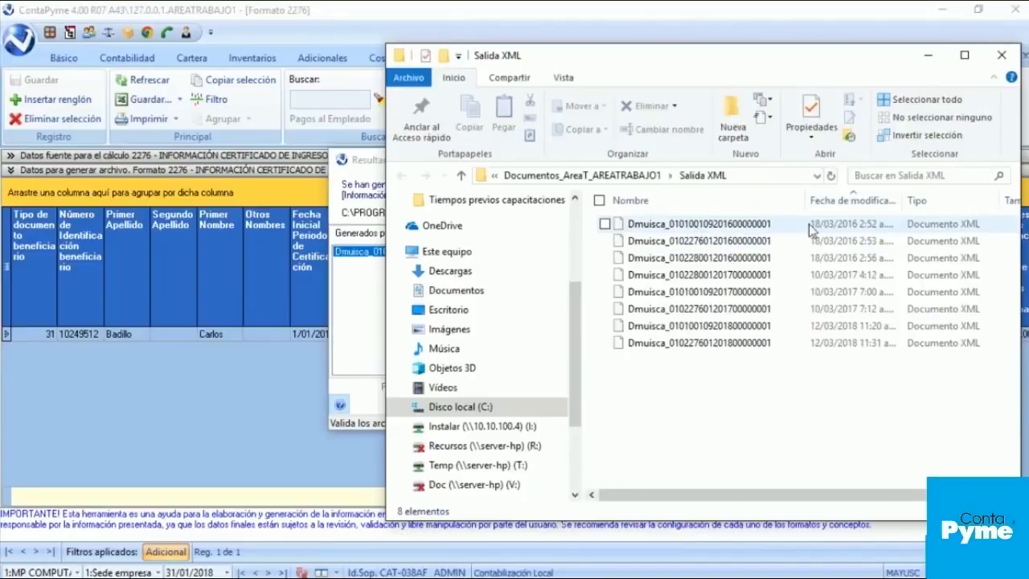
{"action": "left_click", "coordinate": [825, 203]}
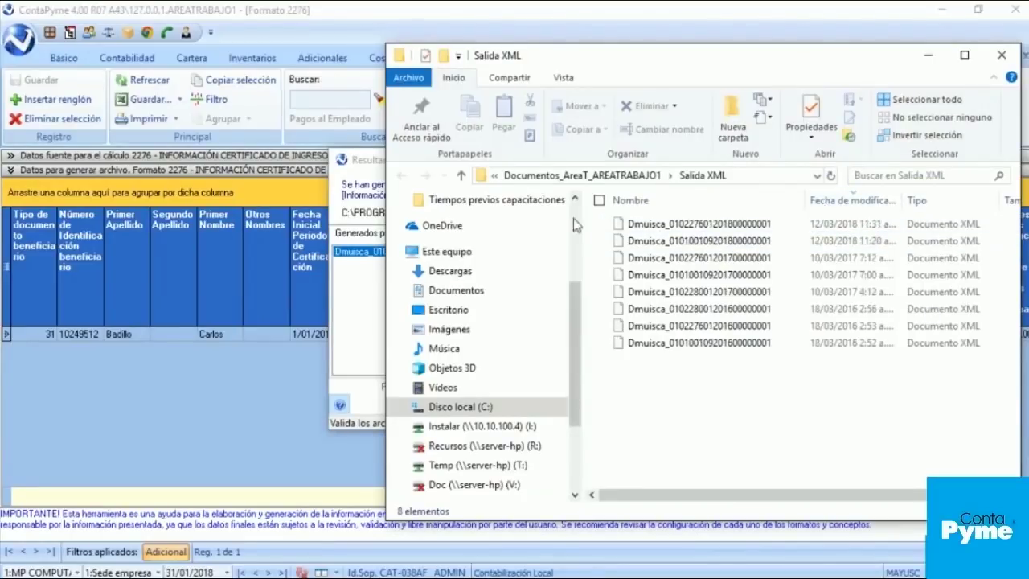
{"action": "left_click", "coordinate": [681, 226]}
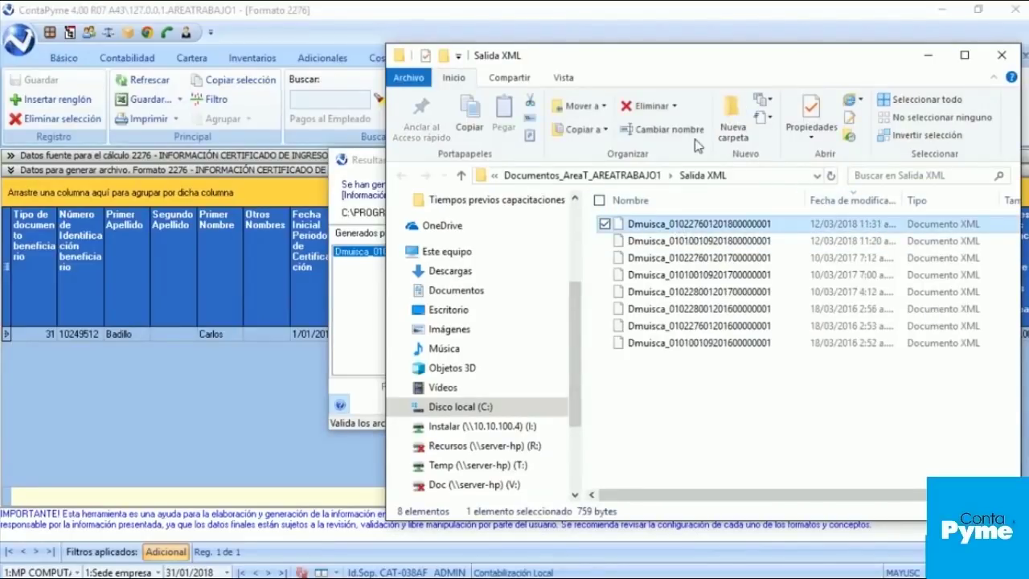
{"action": "key", "text": "Return"}
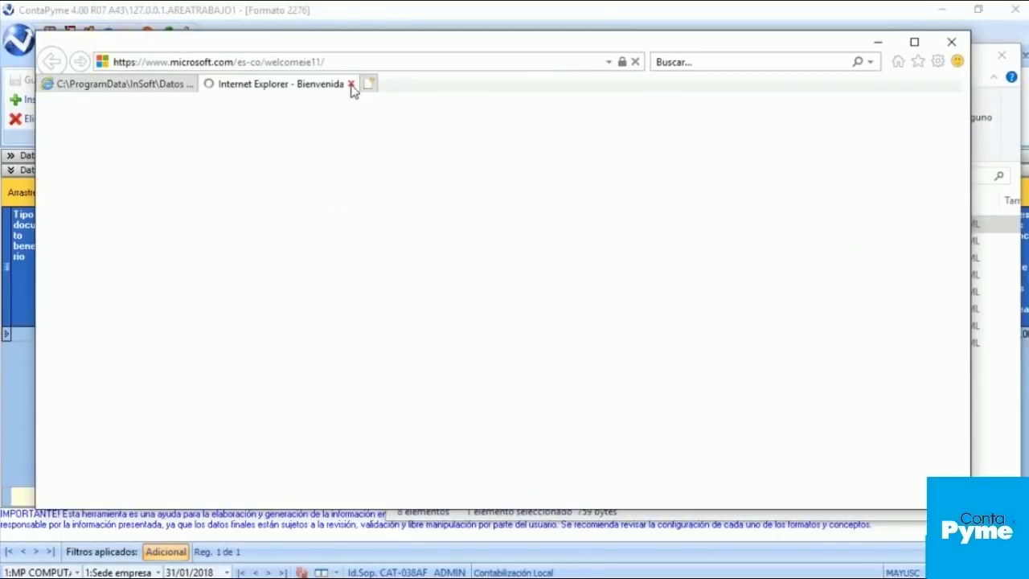
{"action": "left_click", "coordinate": [351, 84]}
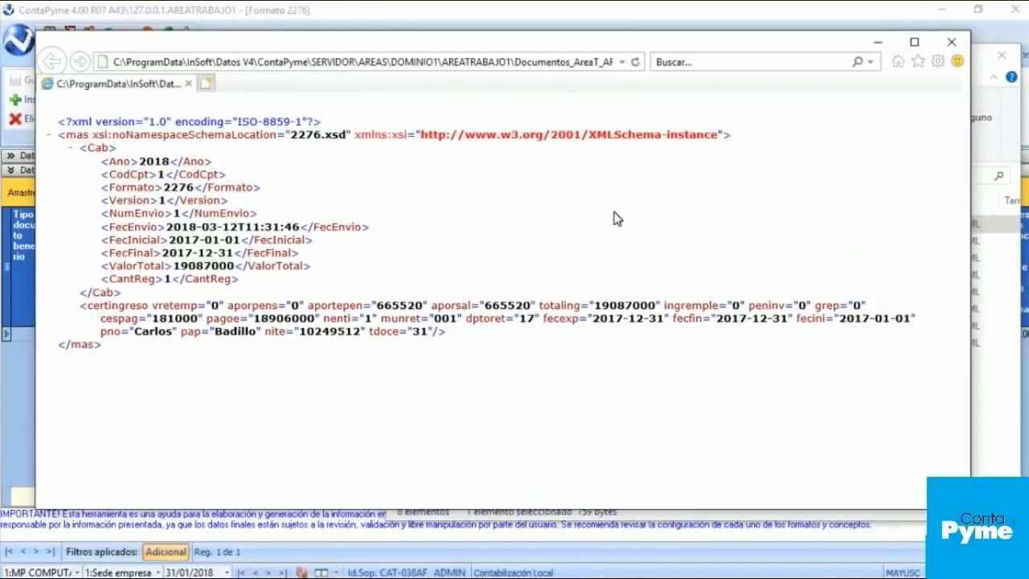